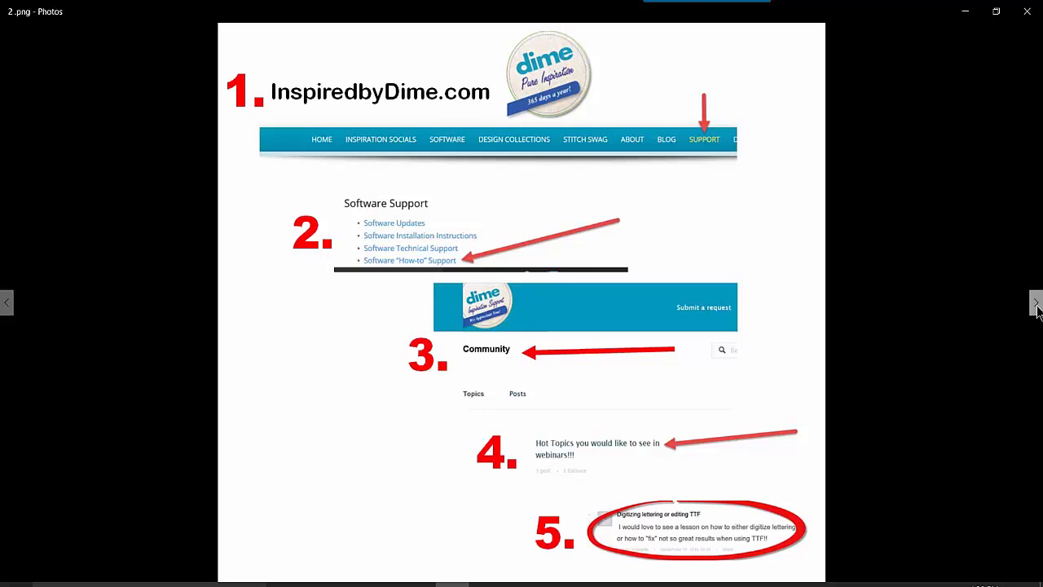
Switch to Perfect Embroidery Pro and place a text object with the letter A near the middle of the blank design
click(413, 584)
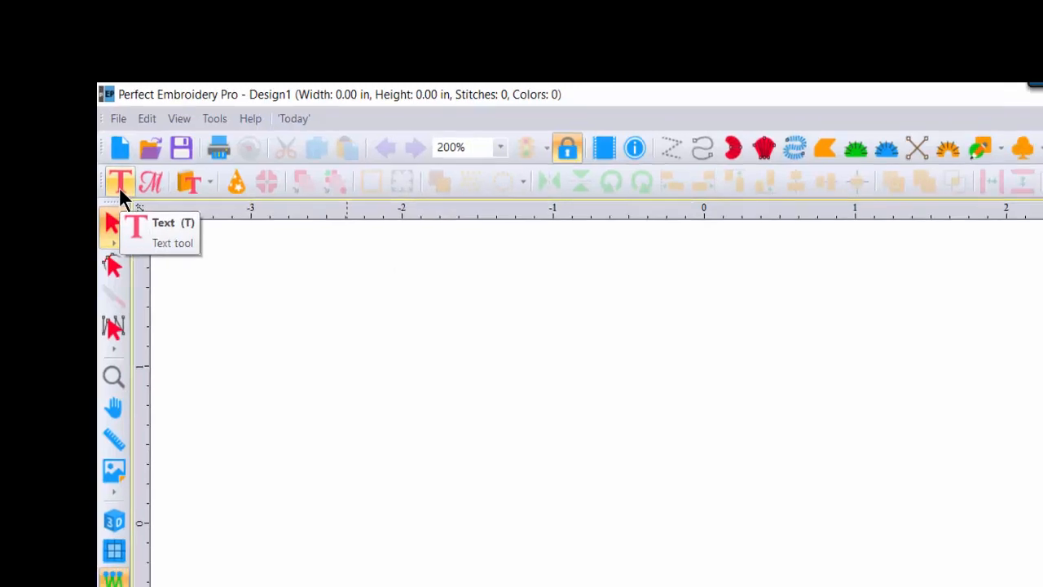
click(130, 196)
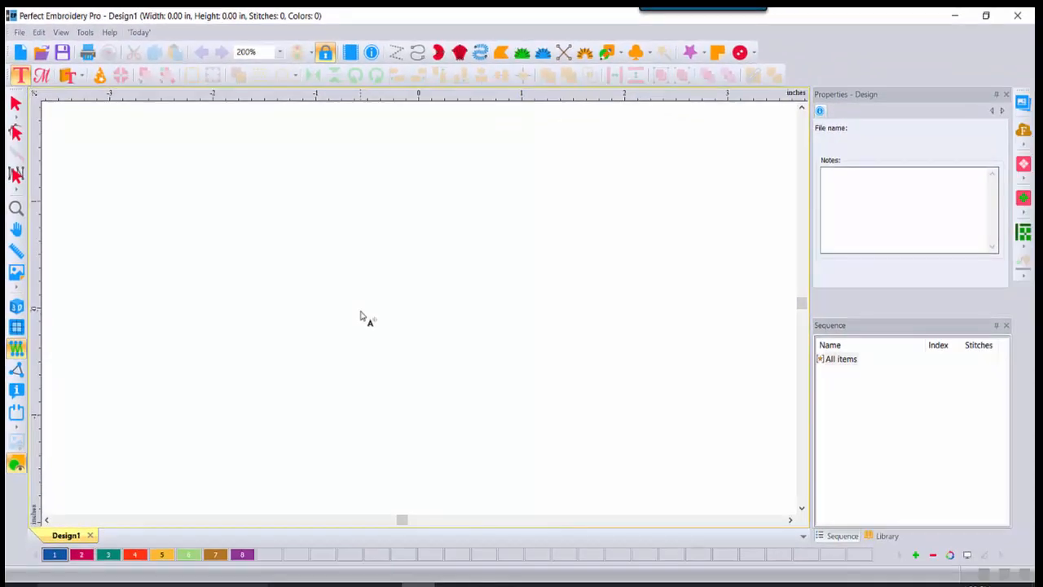
click(361, 310)
text(A)
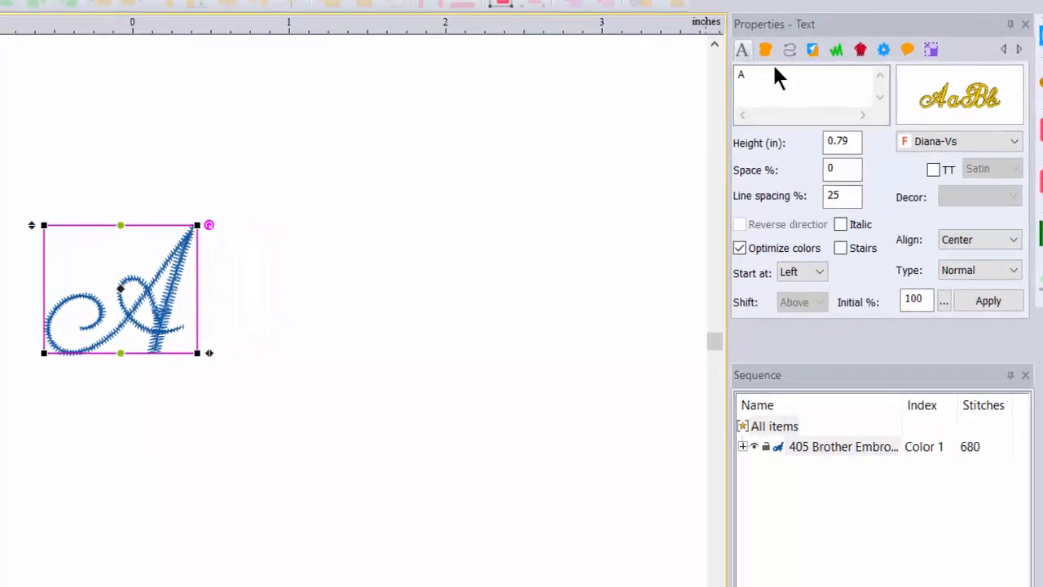
Replace the text object's letter A with the sample first name and apply the change
click(767, 77)
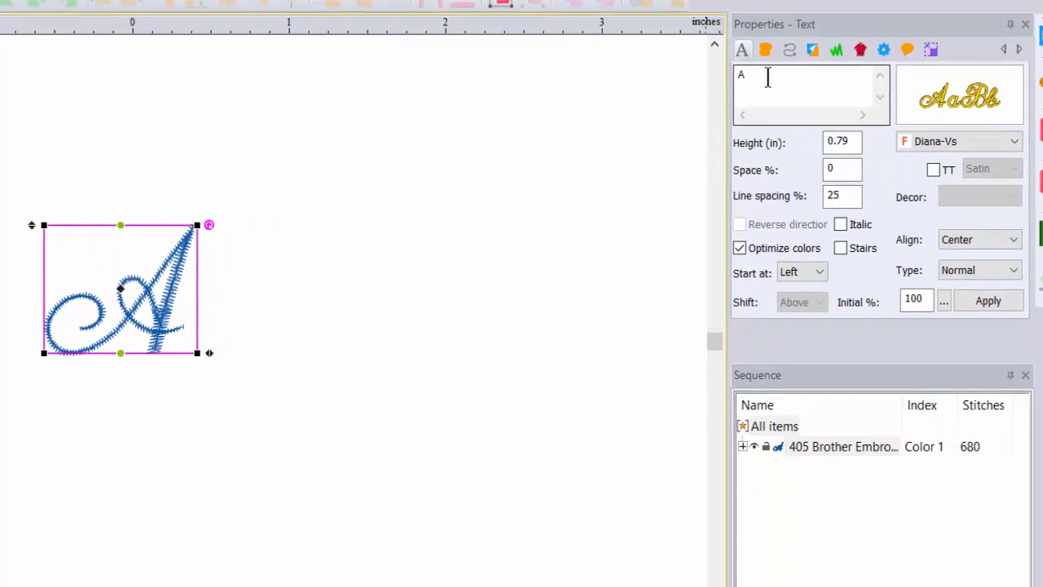
double_click(768, 76)
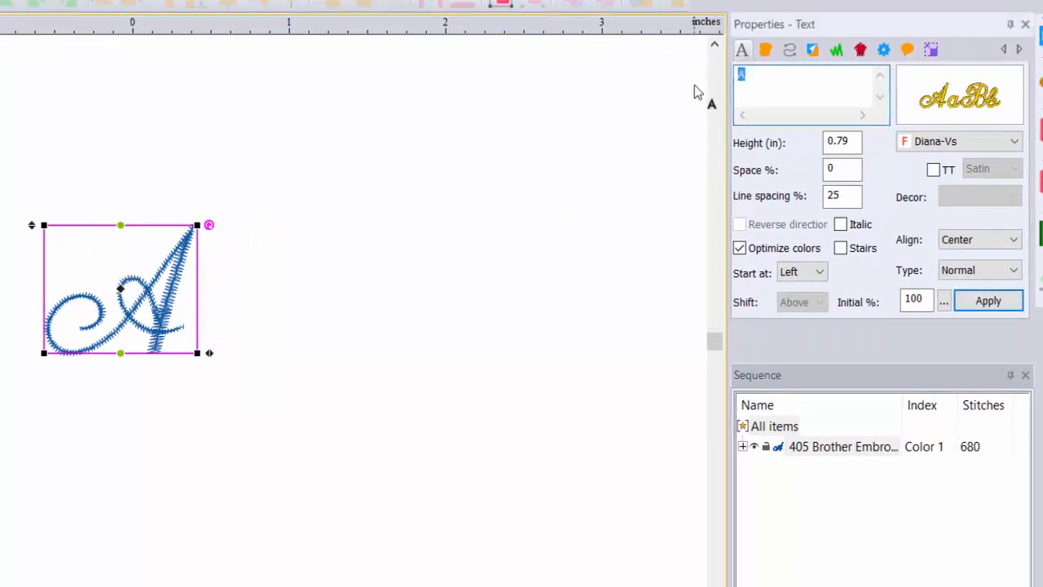
text(Kate)
click(1004, 306)
Try widening the gap between the letters a and t in the lettering, and undo the spacing change
mouse_move(960, 105)
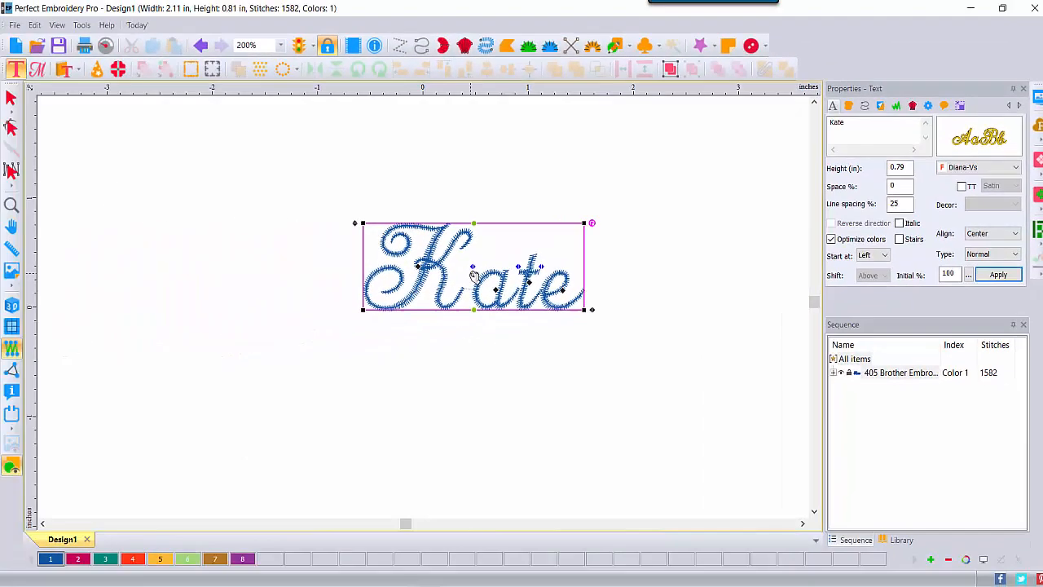
click(280, 46)
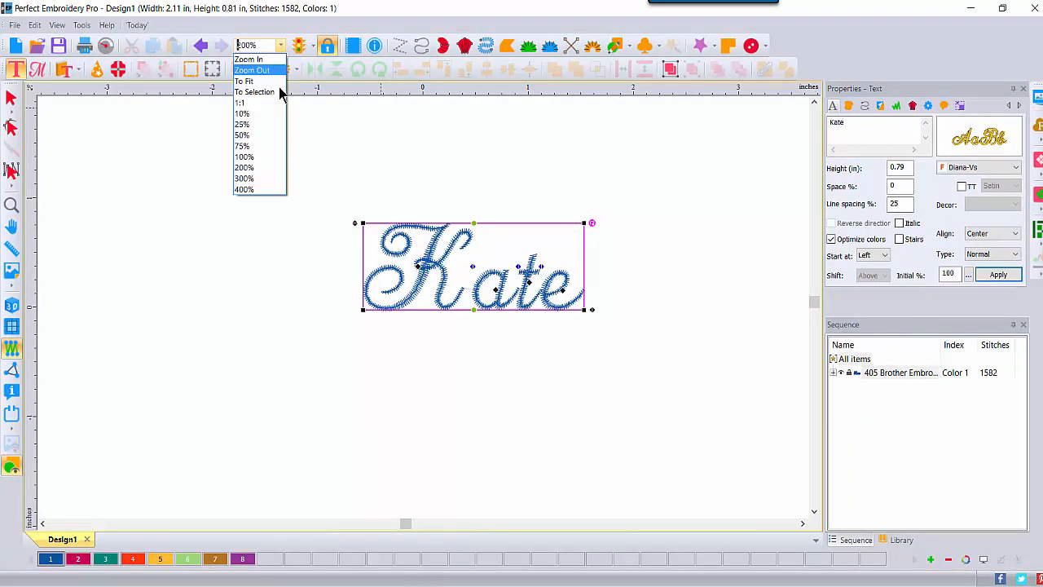
click(254, 190)
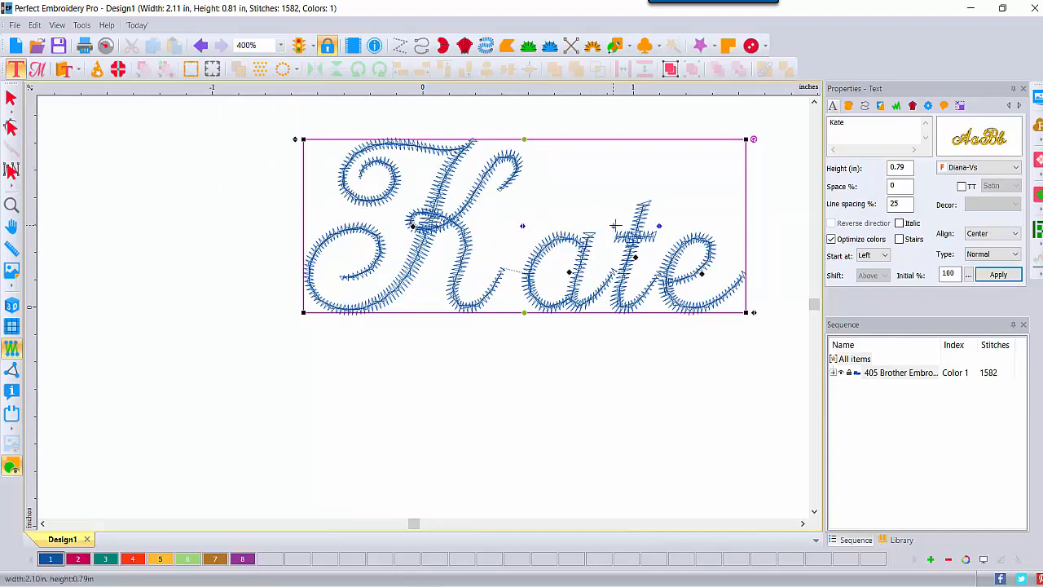
drag(613, 225, 658, 227)
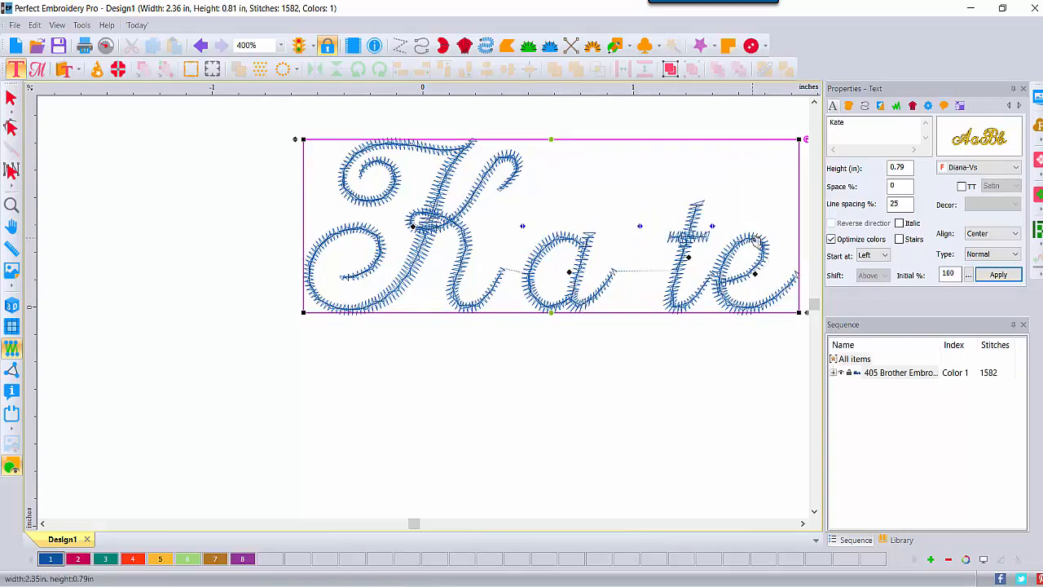
click(202, 47)
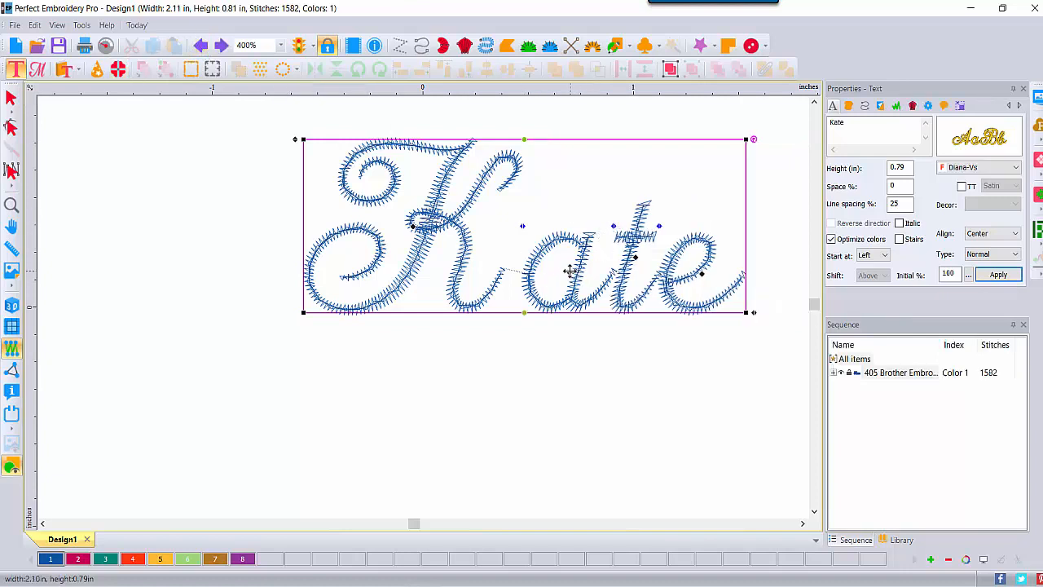
Try enlarging only the letter a and rotating it counterclockwise, and undo these letter edits
click(569, 271)
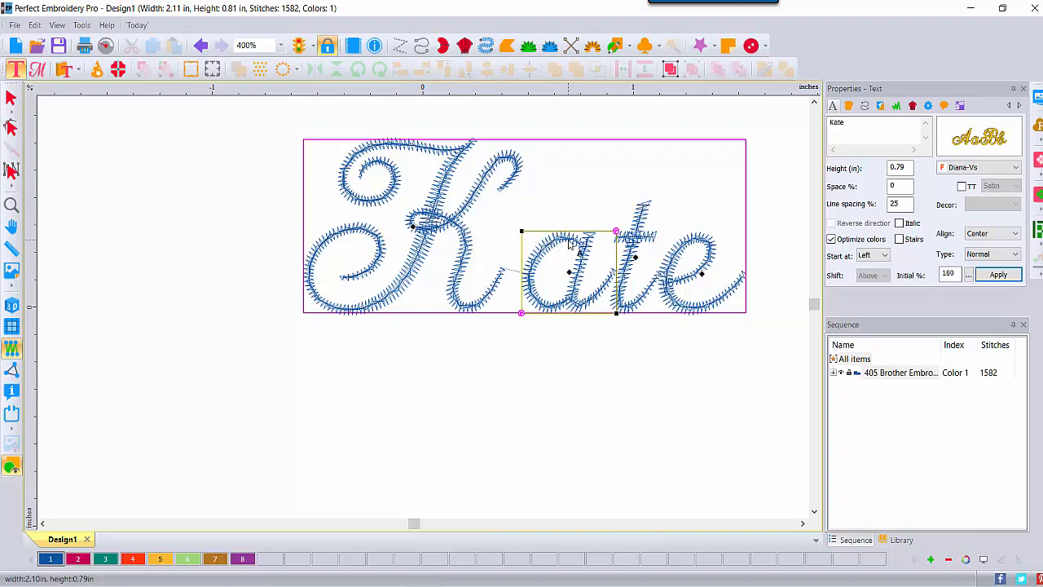
drag(522, 231, 499, 211)
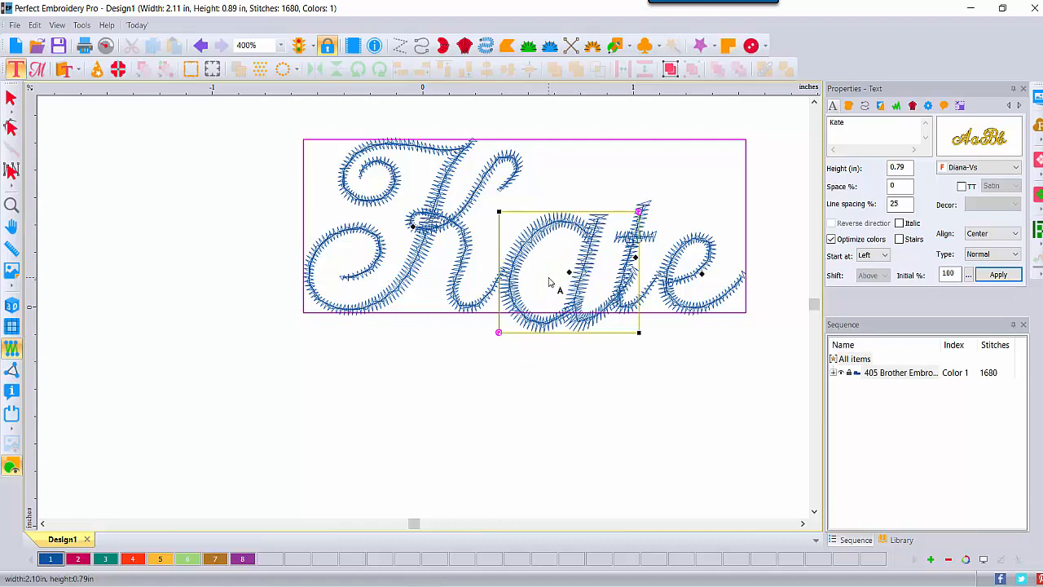
drag(638, 210, 568, 185)
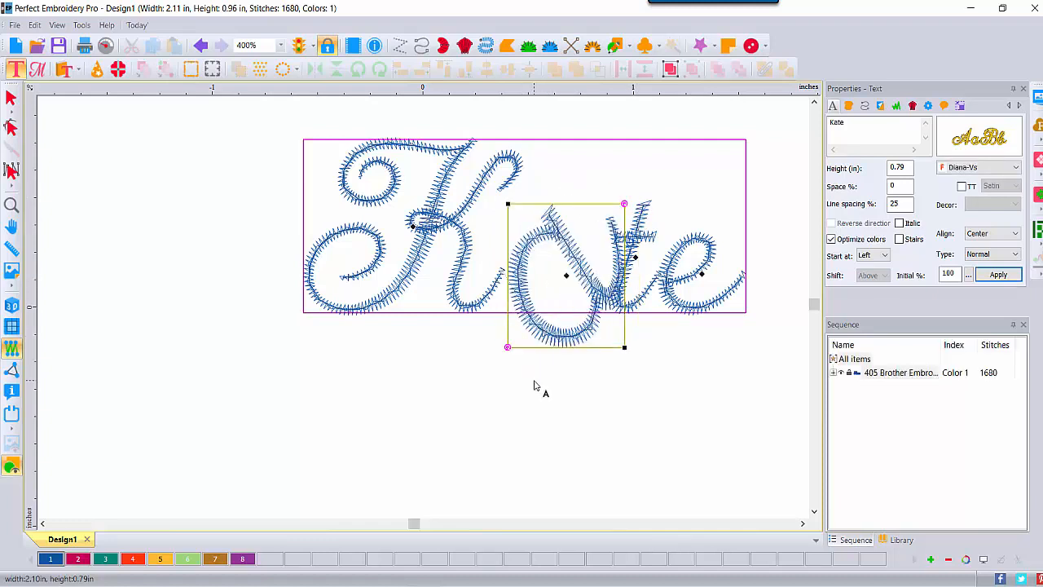
click(199, 45)
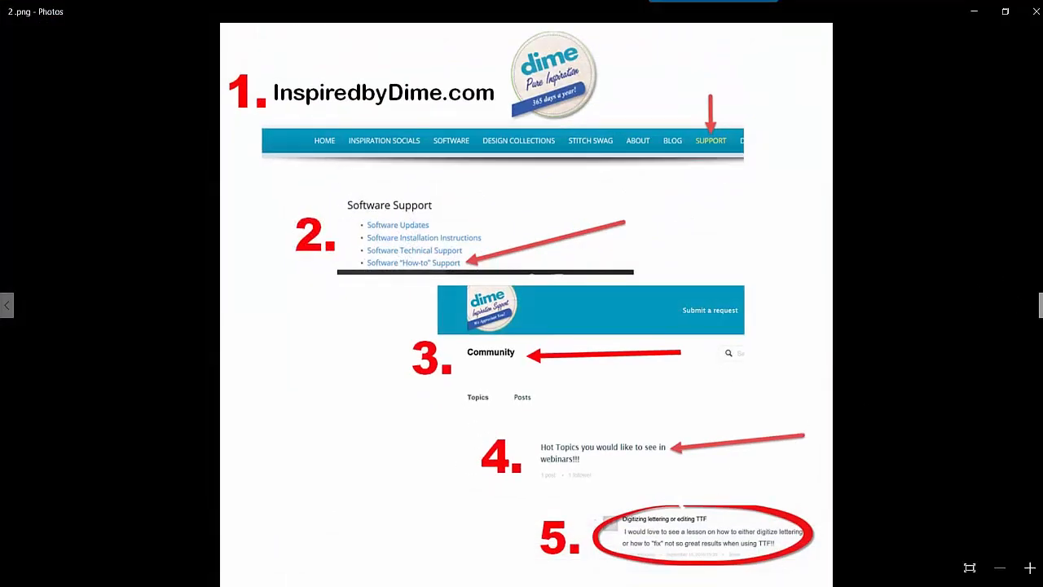
Look through the lettering example images in Photos, including 2a.png
click(1037, 306)
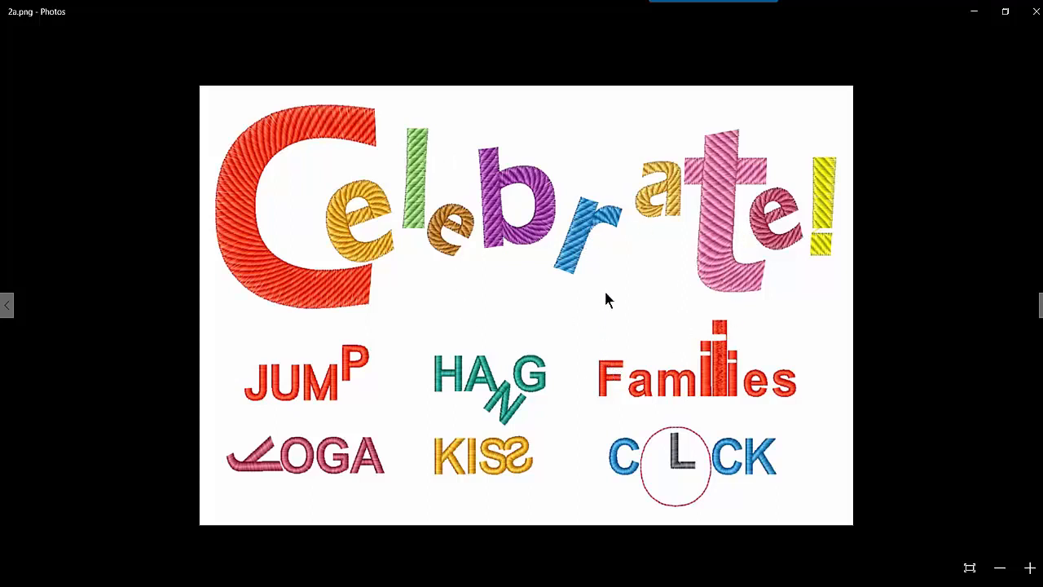
key(Right)
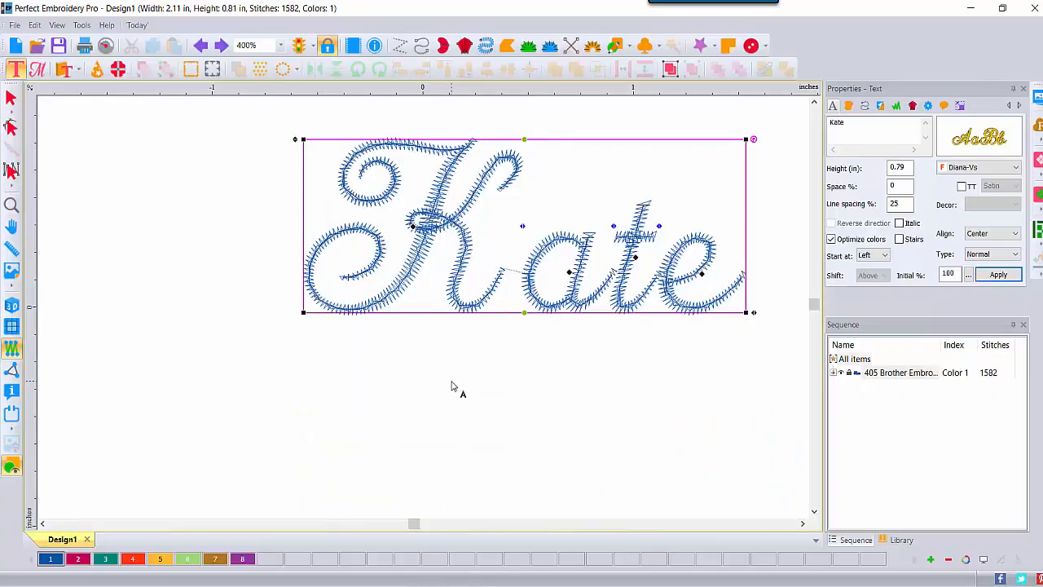
Try moving the whole lettering object slightly down on the design with the selection tool, and undo the move
scroll(452, 386, right, 2)
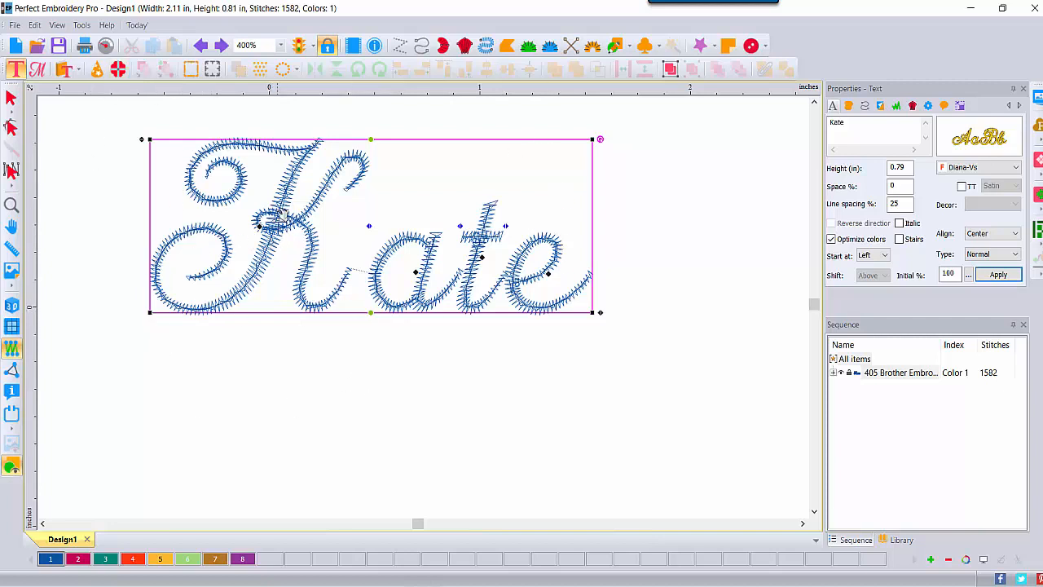
click(10, 98)
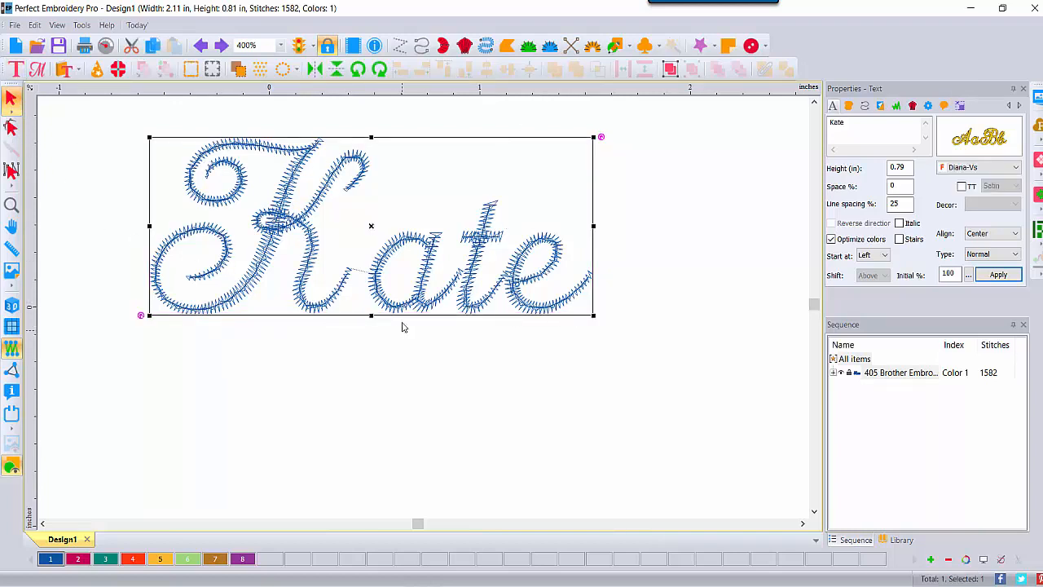
drag(438, 263, 432, 332)
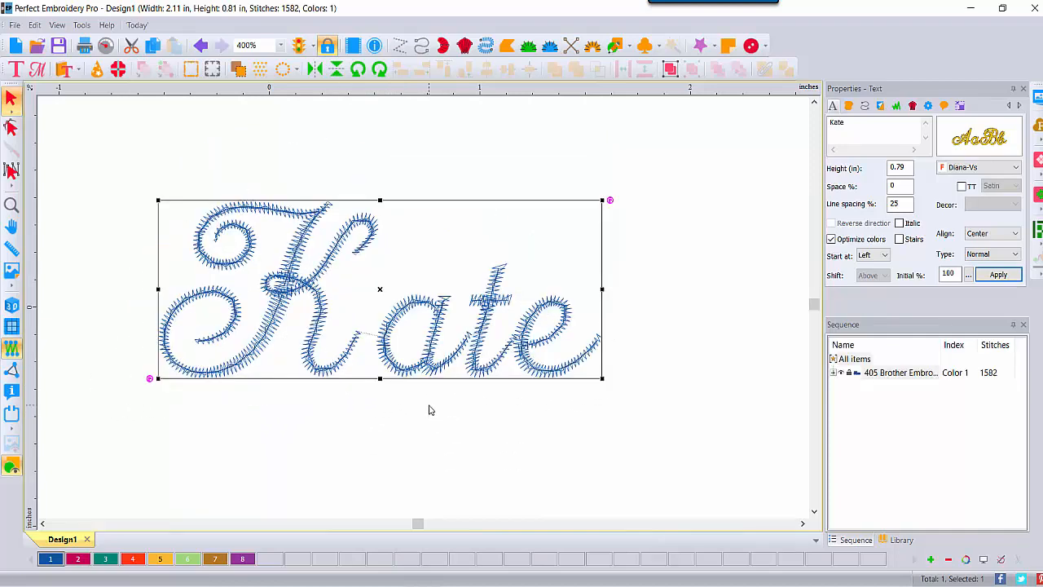
key(ctrl+z)
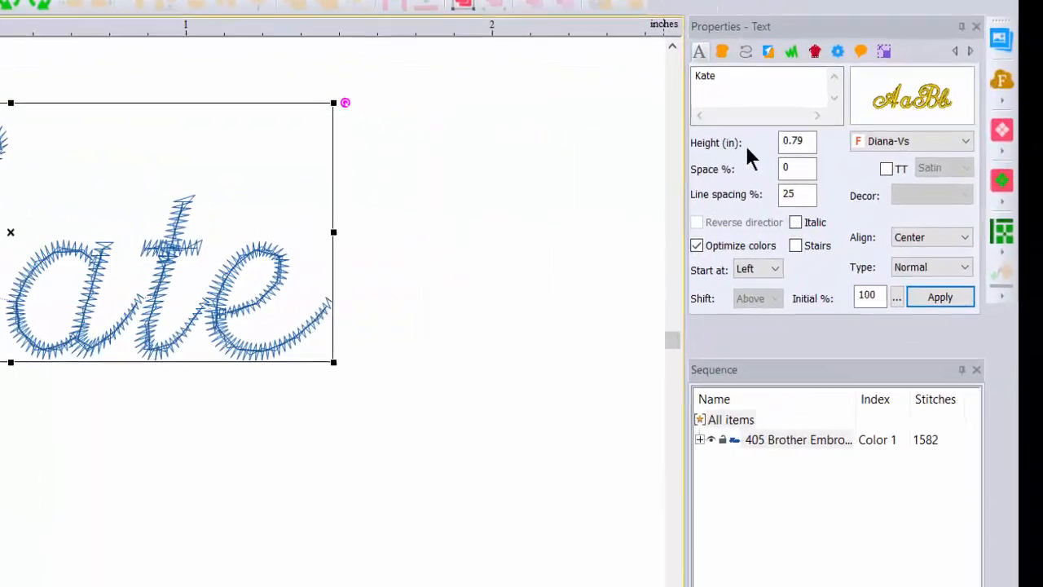
Browse the available embroidery fonts by name for the selected lettering, keeping the Diana-Vs font
click(961, 139)
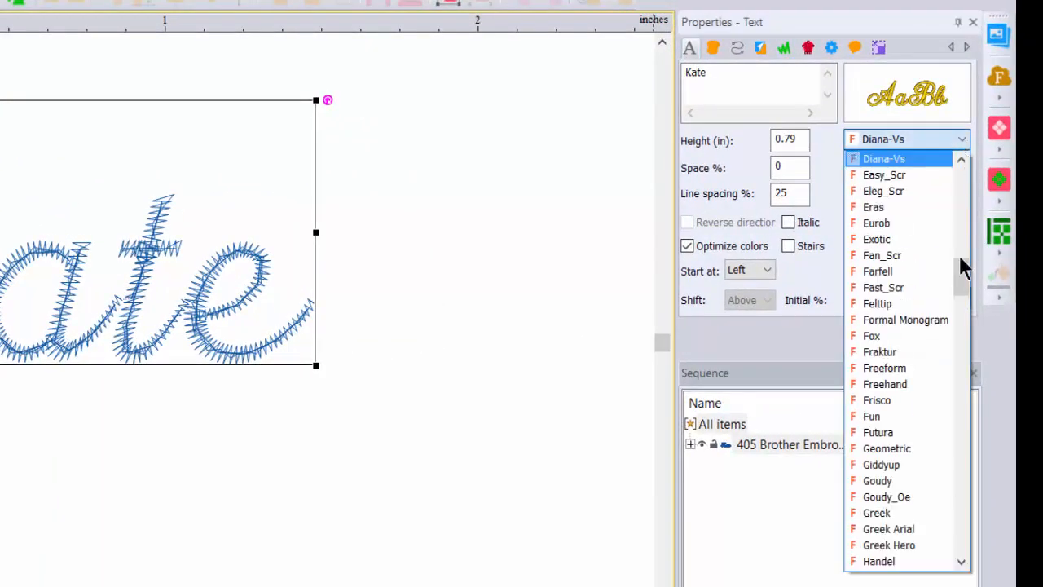
drag(961, 272, 968, 235)
scroll(970, 232, up, 4)
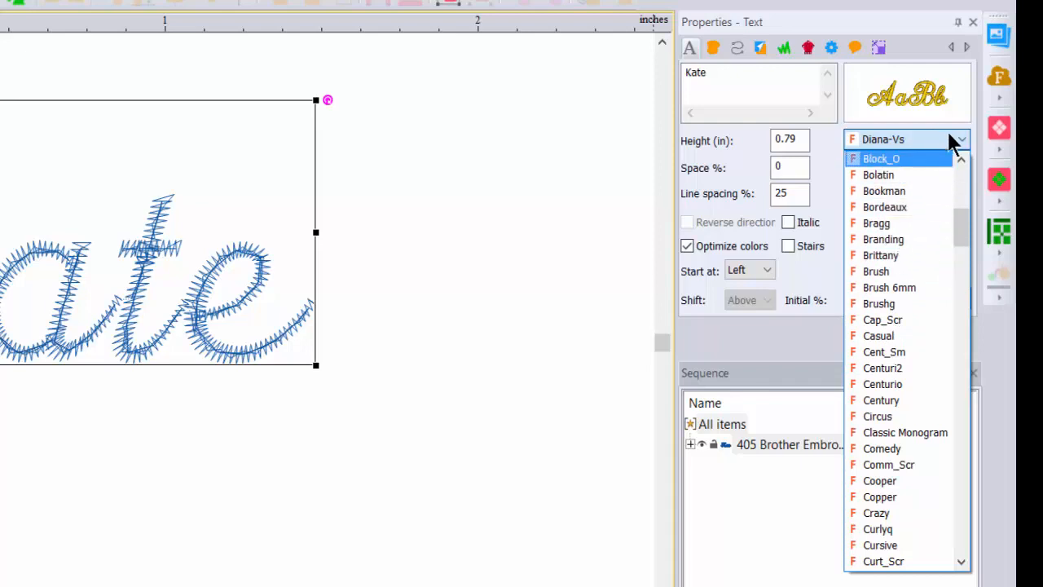
scroll(908, 359, down, 10)
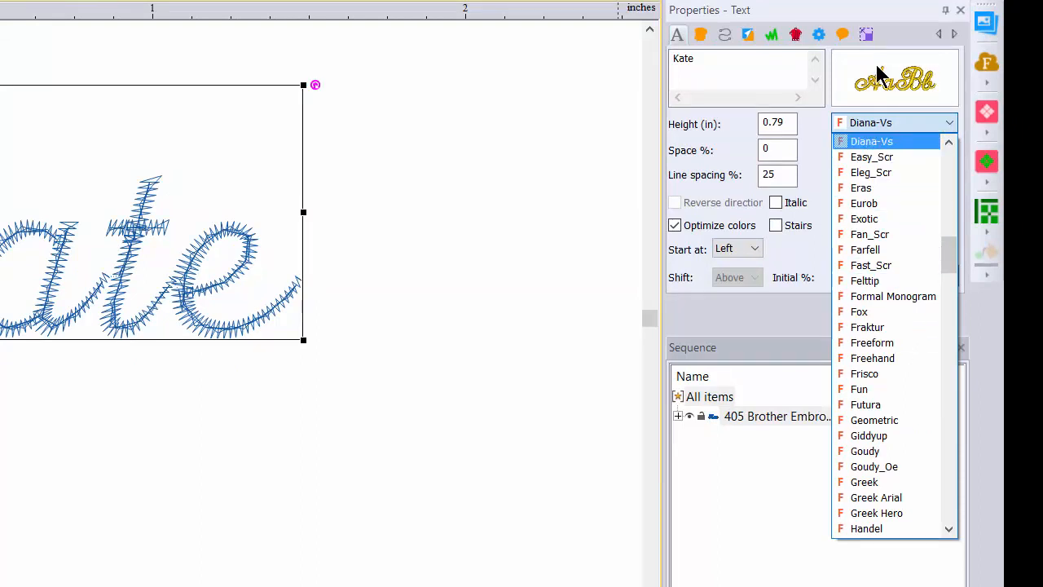
click(948, 124)
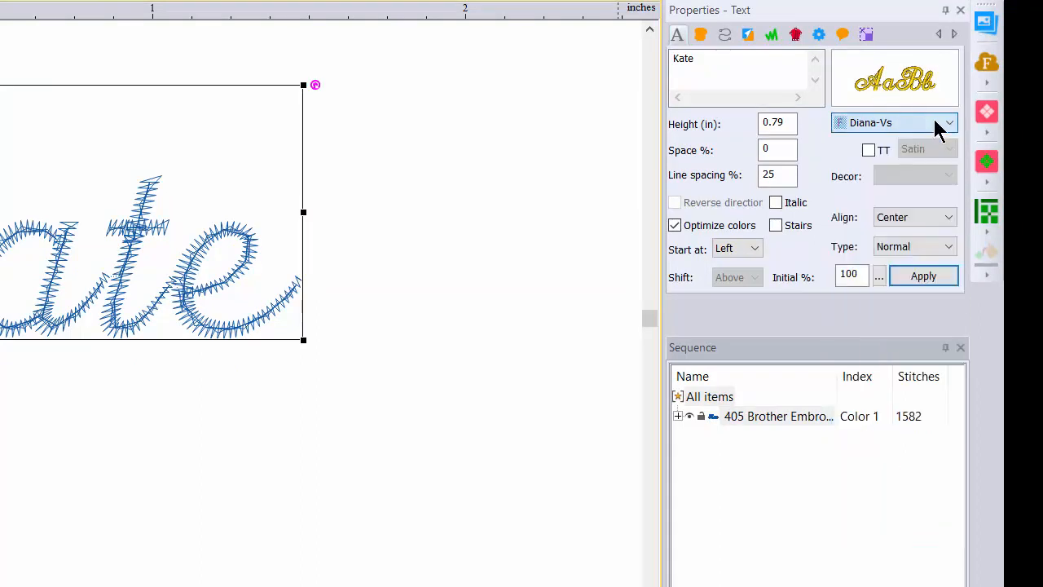
Change the lettering's font to Arial using the visual font catalog
mouse_move(905, 82)
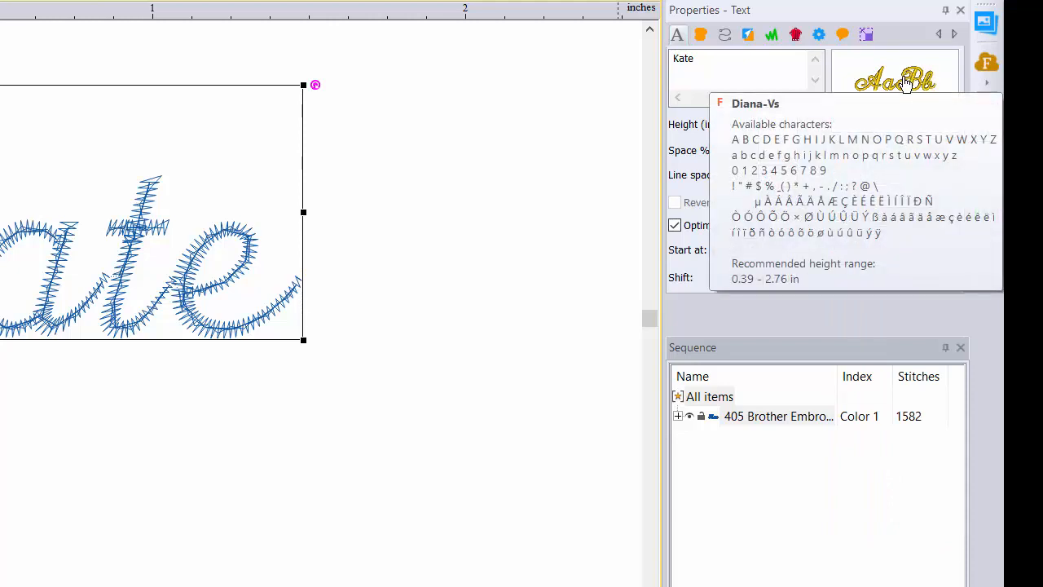
click(904, 81)
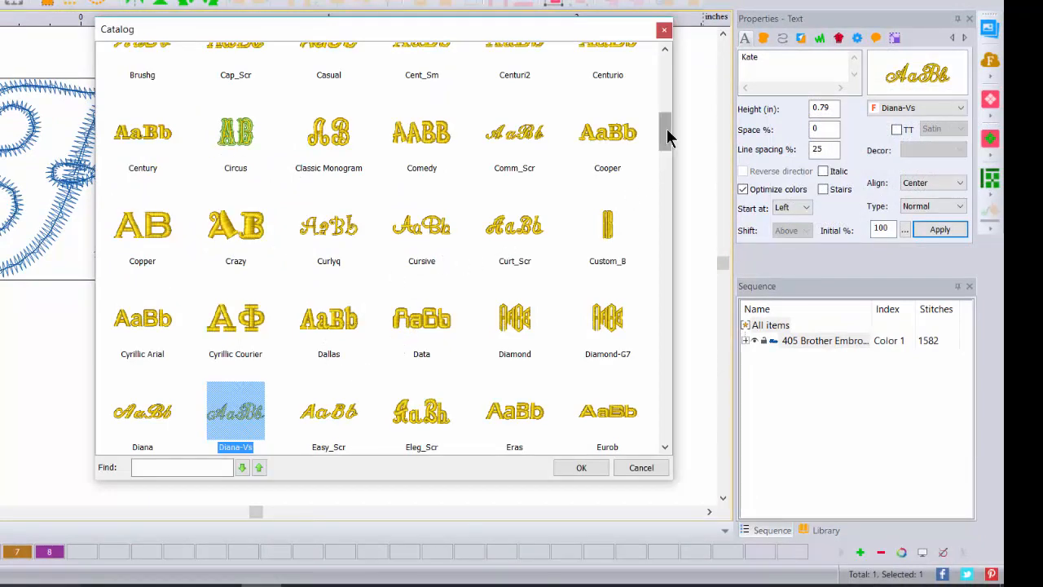
drag(666, 129, 663, 75)
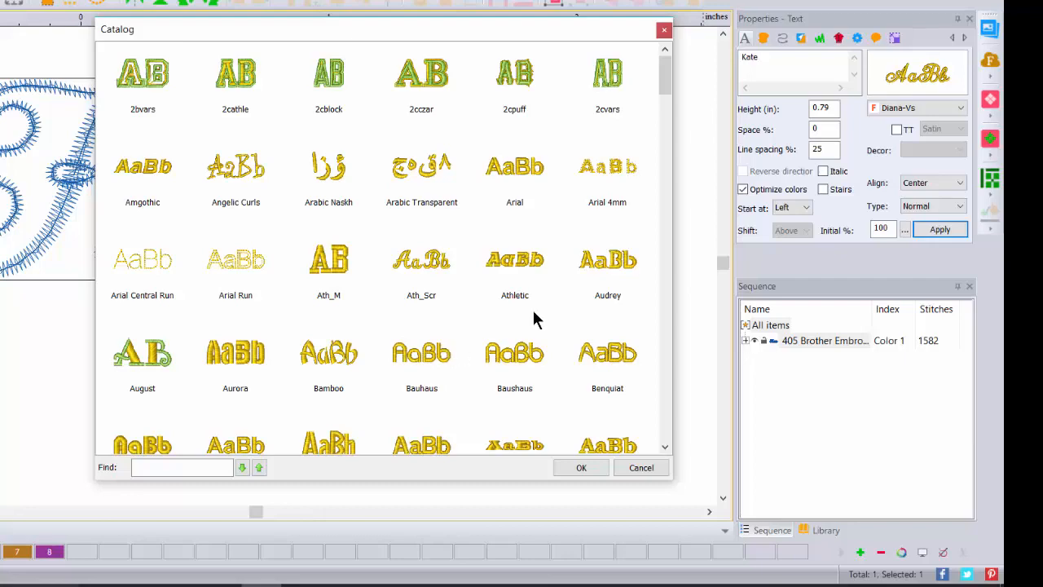
drag(669, 139, 665, 82)
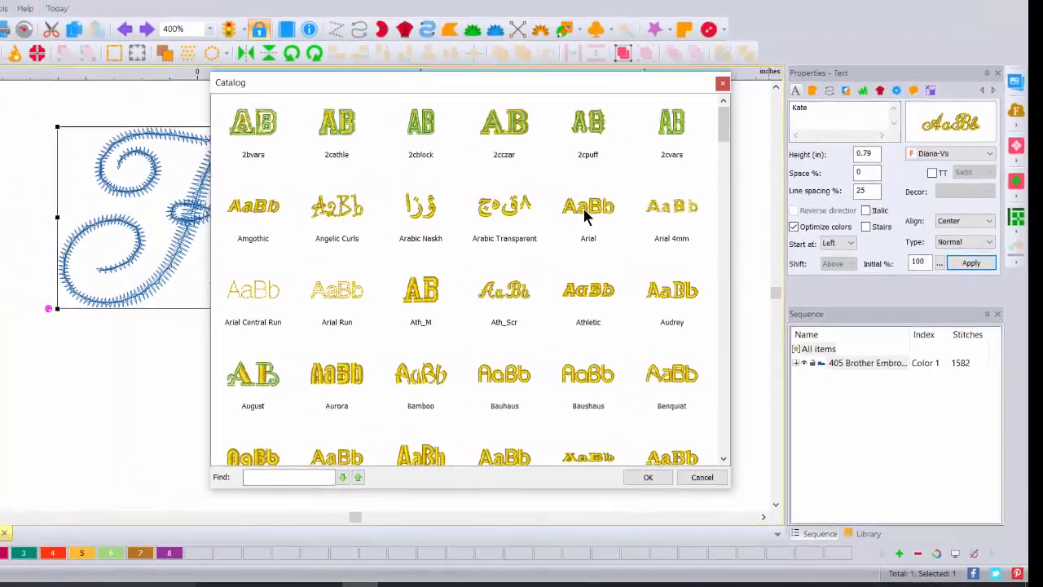
double_click(514, 171)
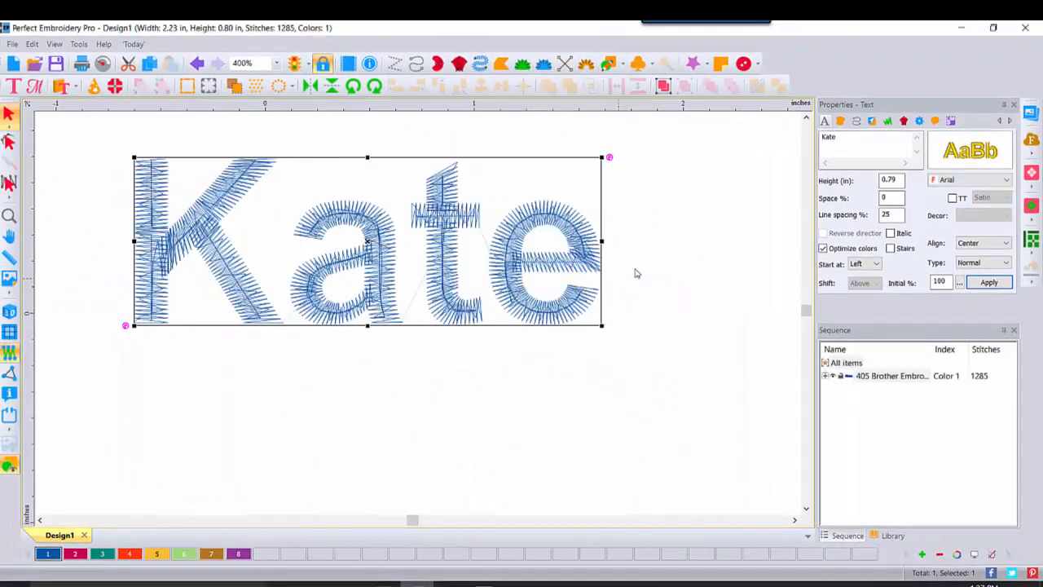
Show the Arial lettering as realistic stitches in 3D view
click(277, 64)
click(240, 184)
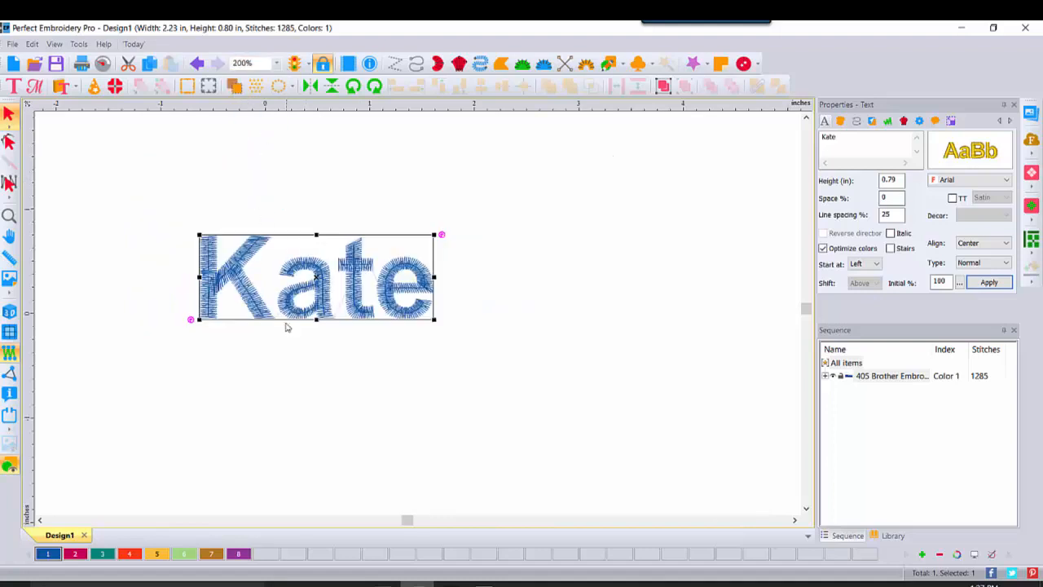
click(9, 314)
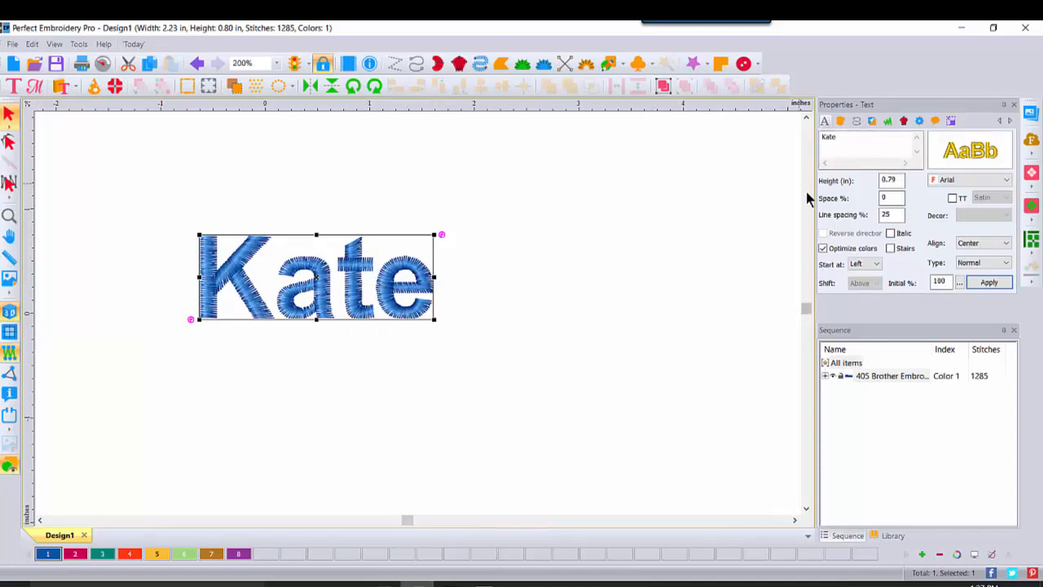
Duplicate the blue lettering, color the copy with pink color 2, and place it directly below the original
click(149, 67)
click(171, 63)
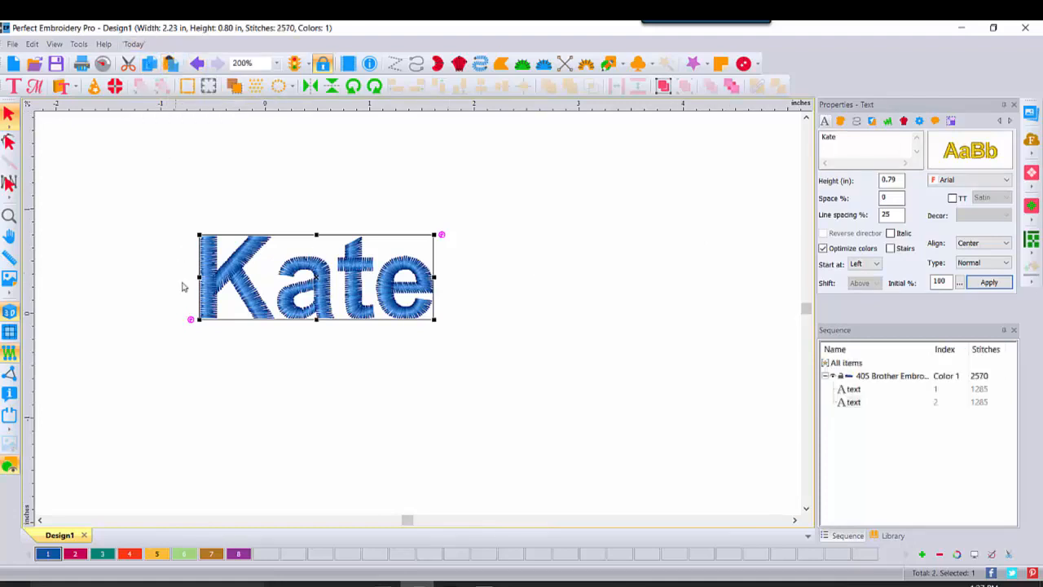
click(74, 554)
drag(289, 320, 299, 404)
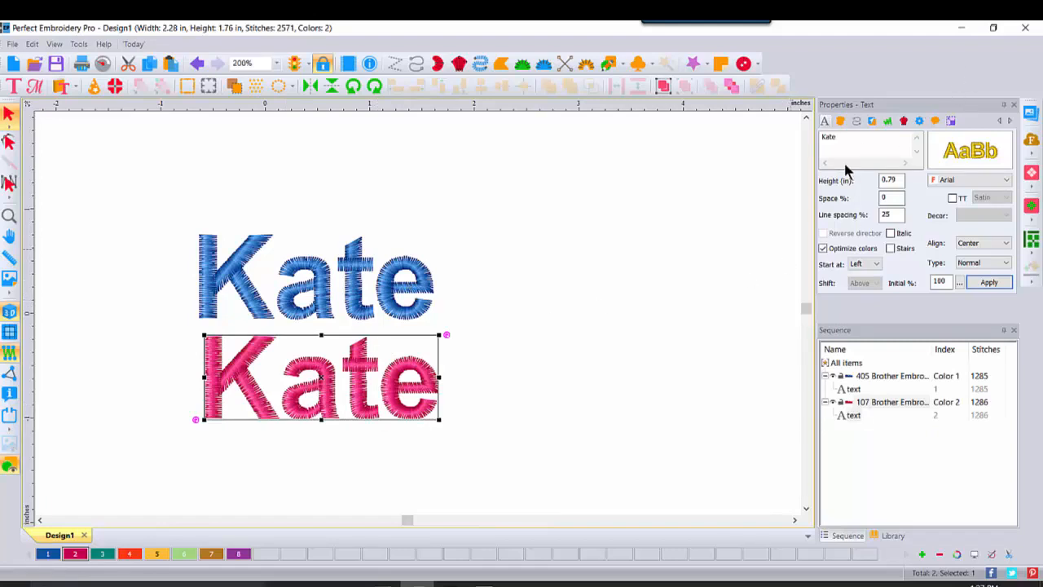
Convert the pink lettering to the TrueType version of Arial with satin stitches
click(318, 257)
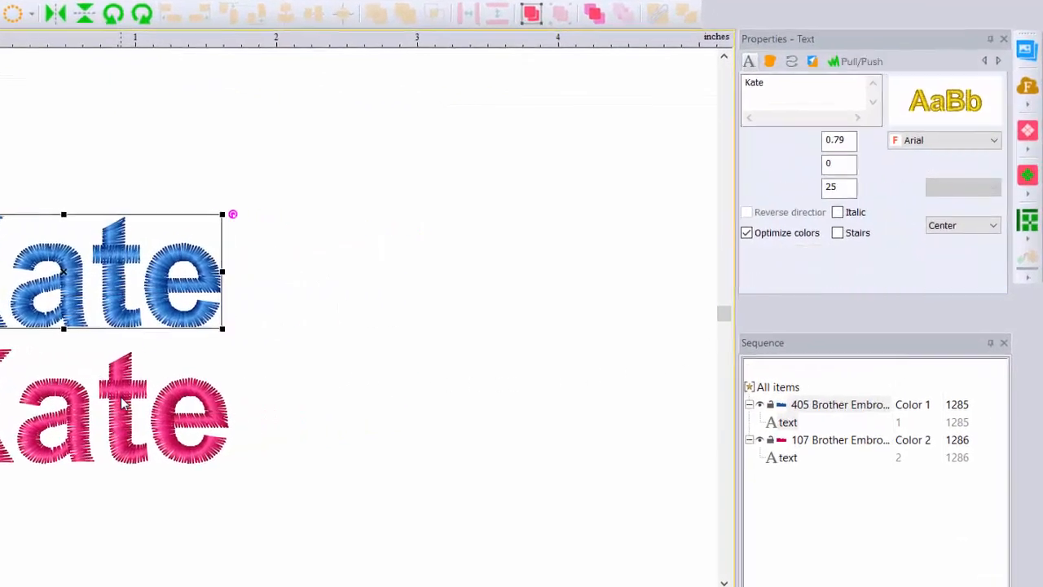
click(123, 402)
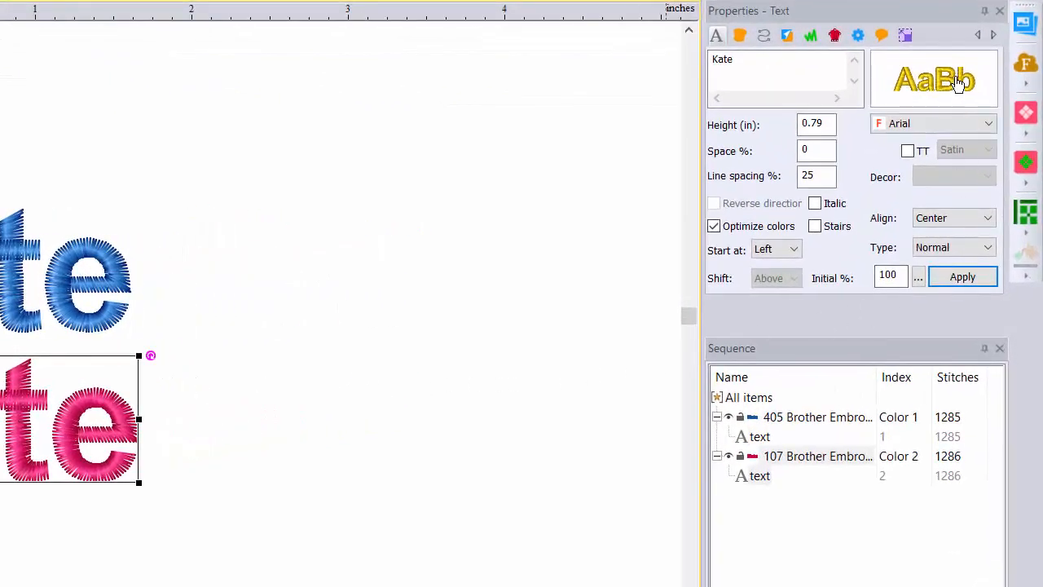
mouse_move(904, 134)
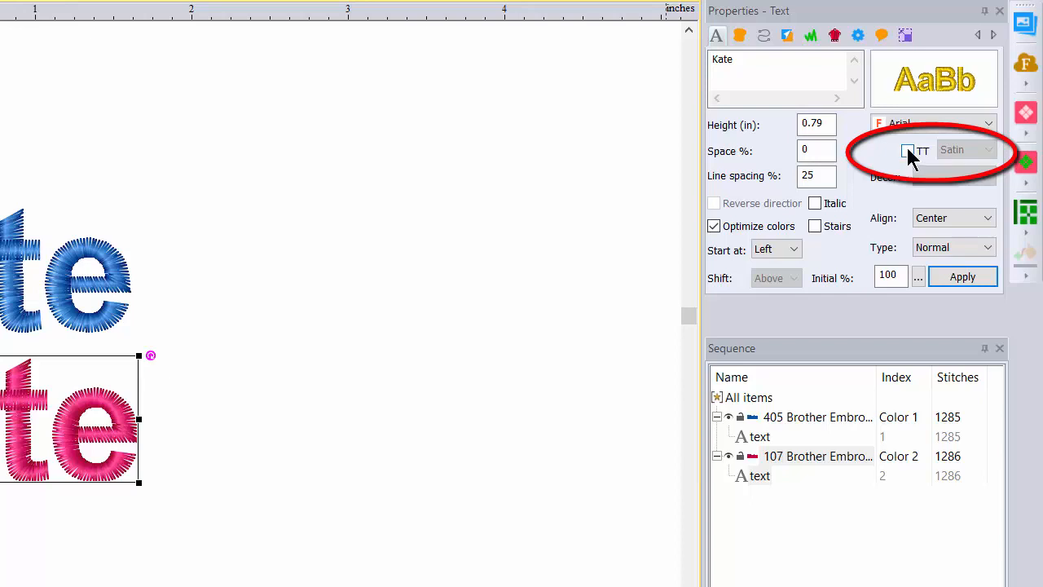
click(908, 151)
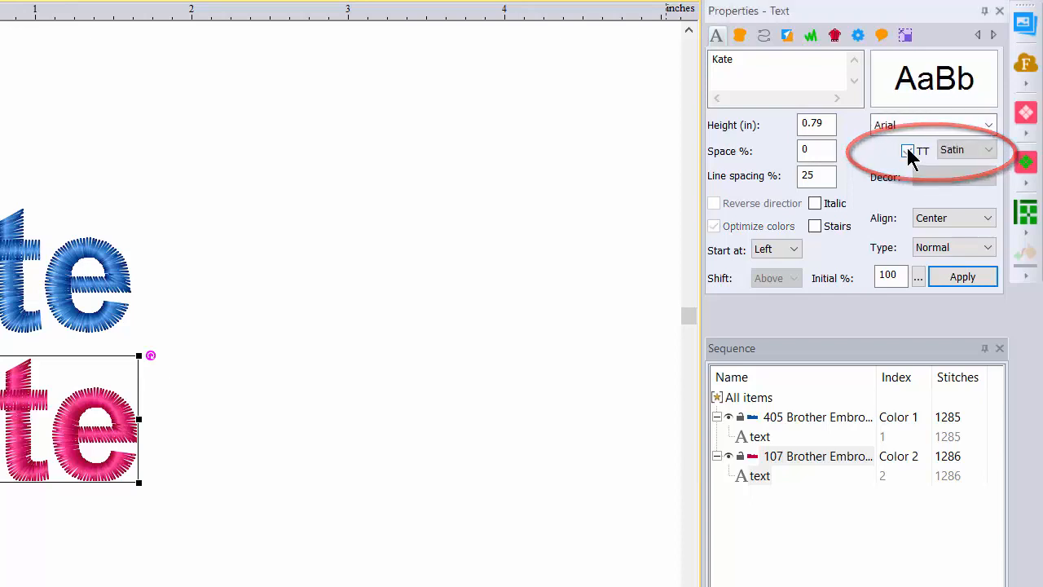
click(988, 126)
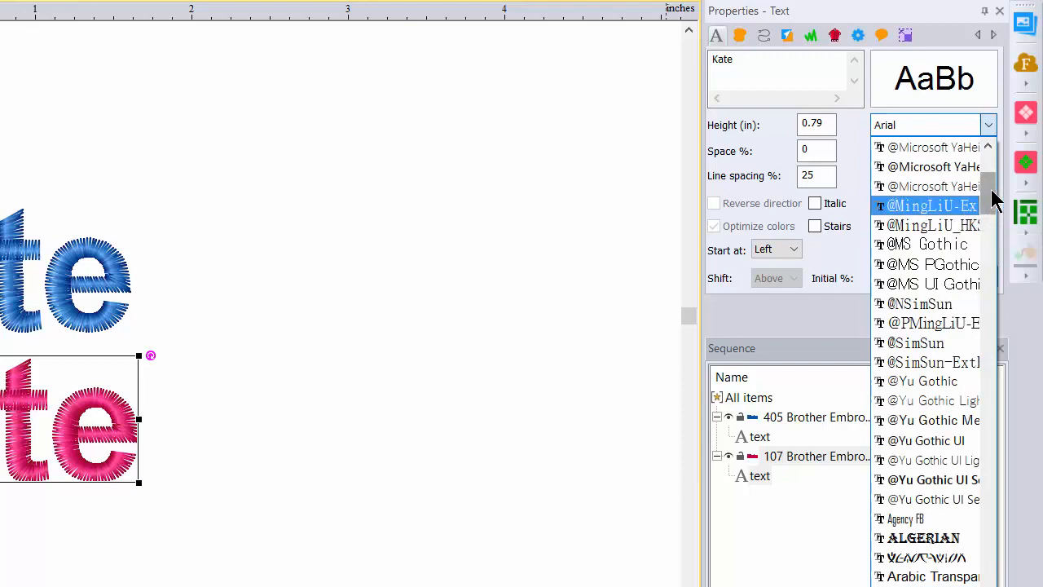
scroll(994, 309, up, 3)
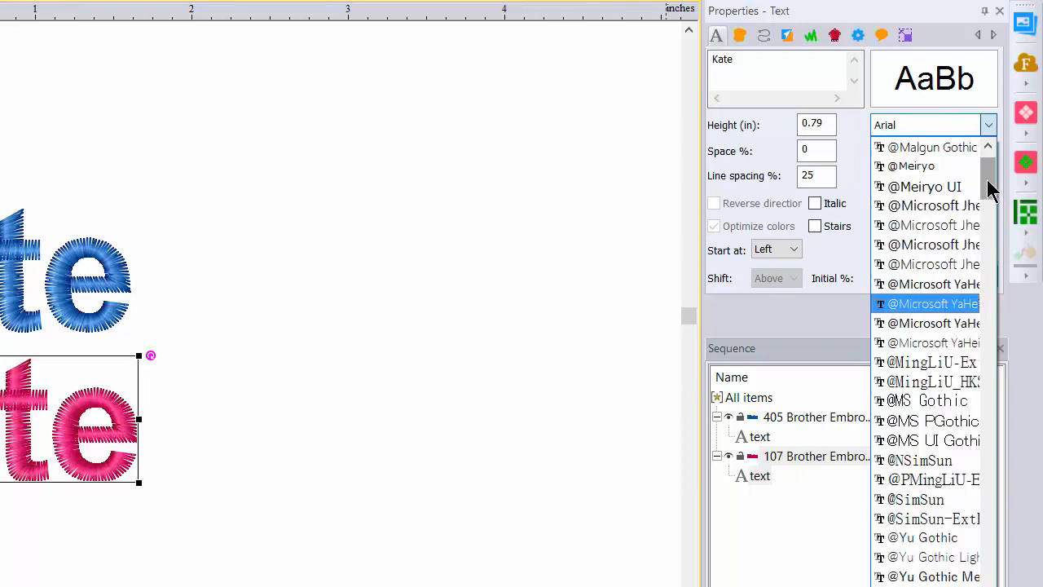
drag(991, 196, 998, 233)
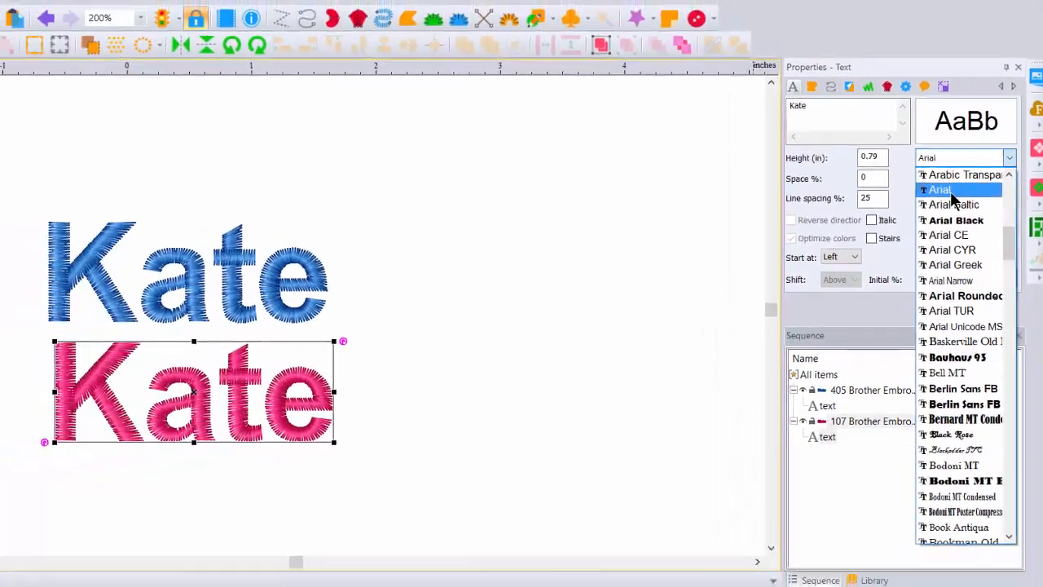
click(903, 164)
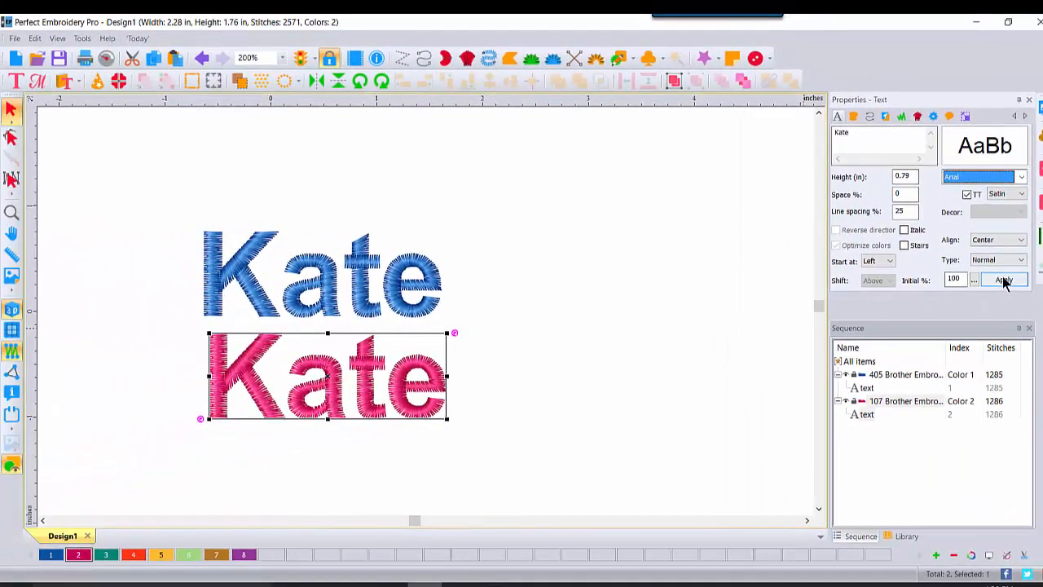
click(1003, 280)
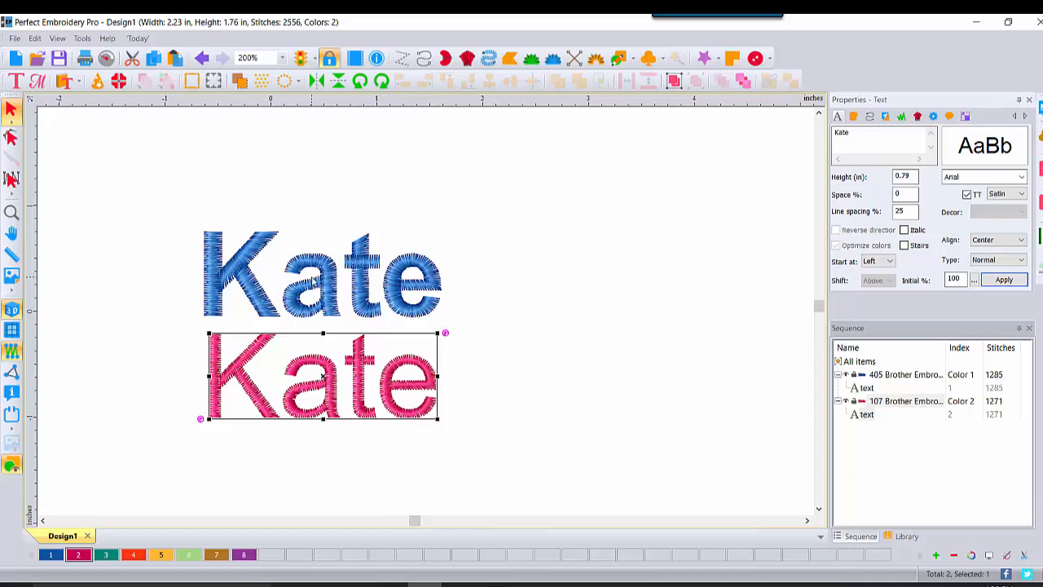
click(501, 251)
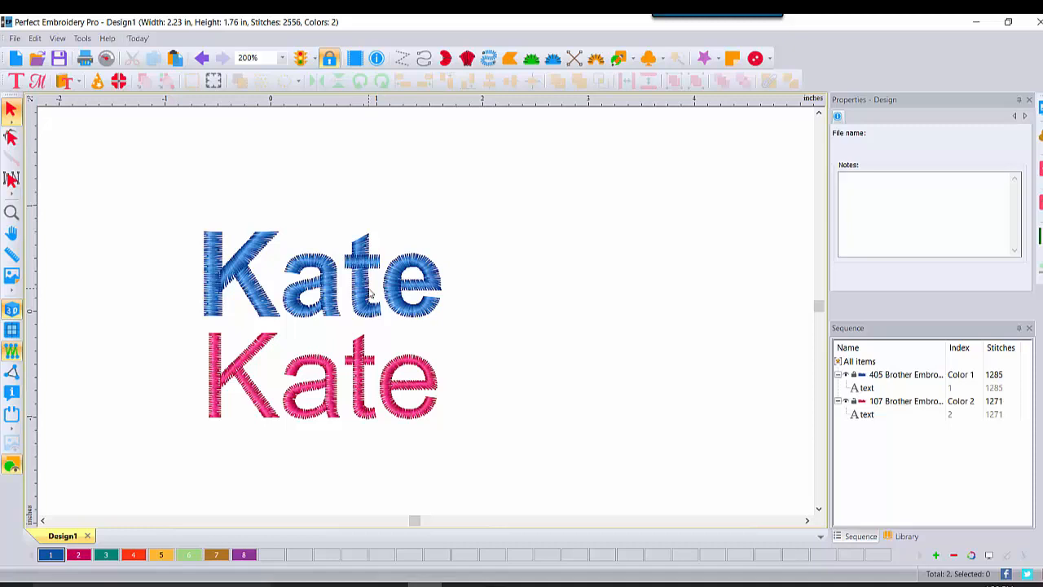
Review the blue lettering's fill, run and underlay settings, and compare them with the pink lettering
click(387, 340)
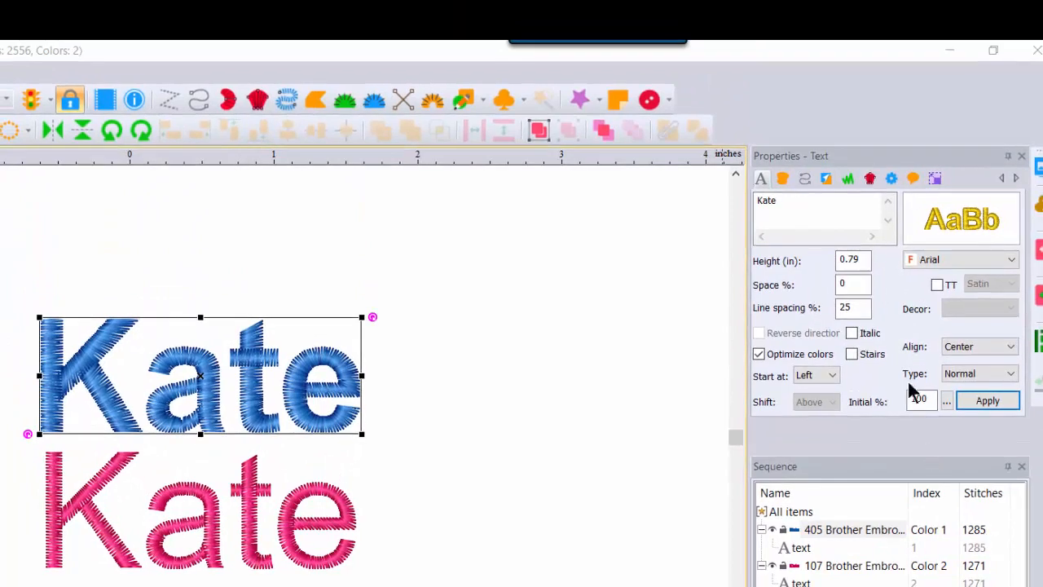
click(784, 179)
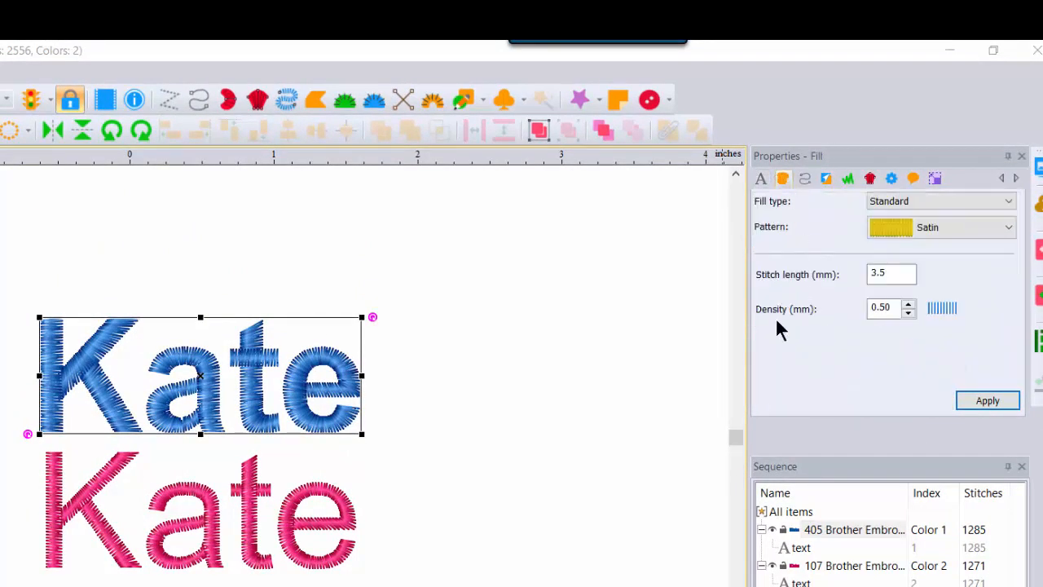
click(805, 179)
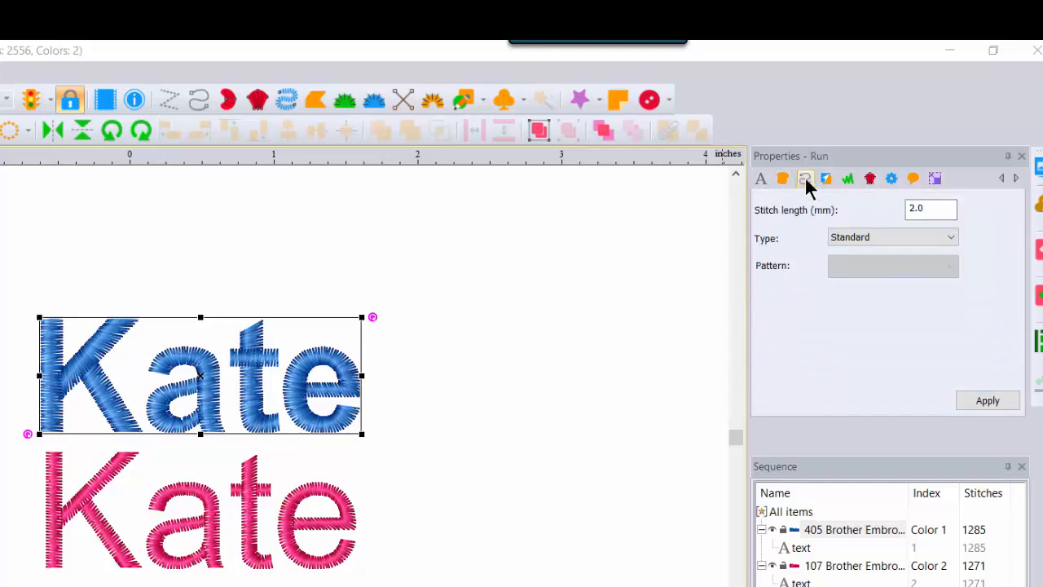
click(825, 181)
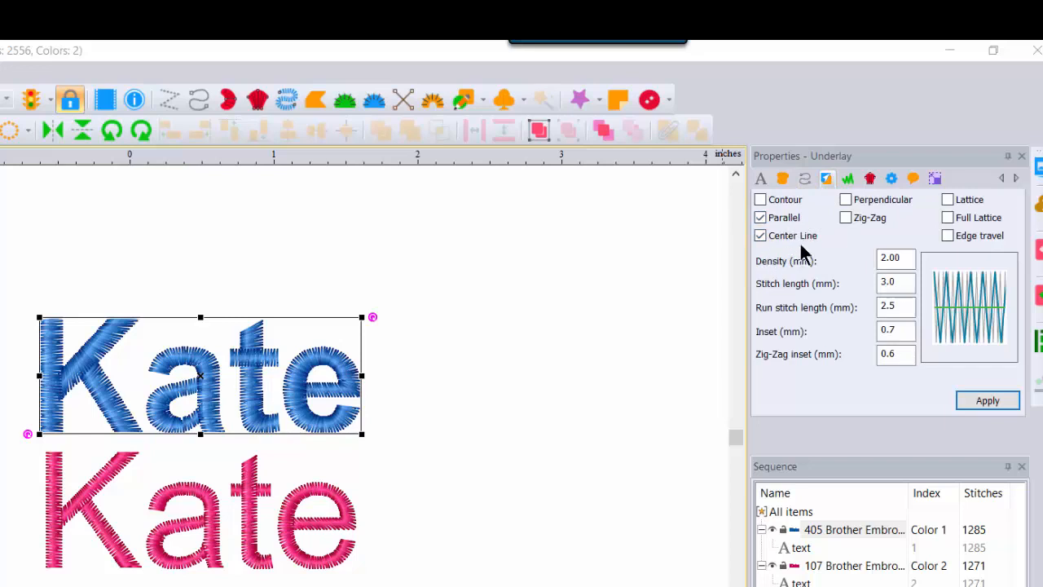
click(813, 573)
click(826, 178)
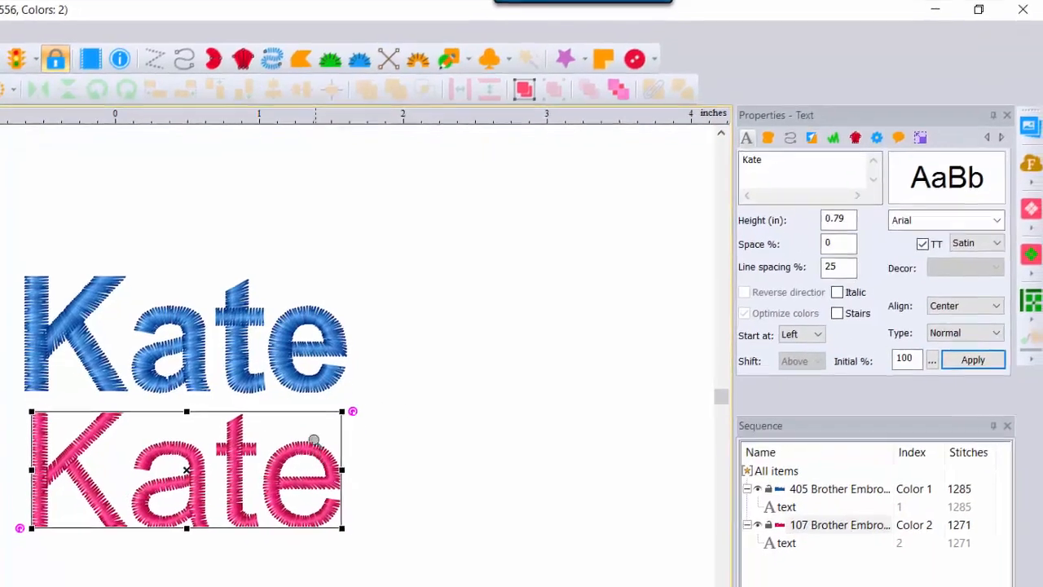
Turn off 3D view and examine the pink lettering's underlay stitches and settings close up
click(286, 450)
click(290, 449)
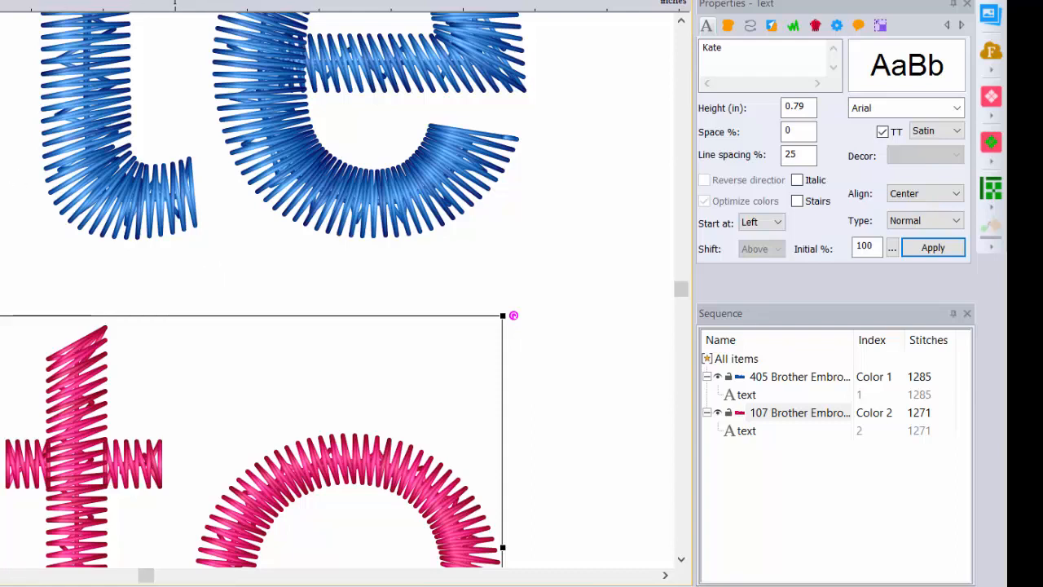
key(t)
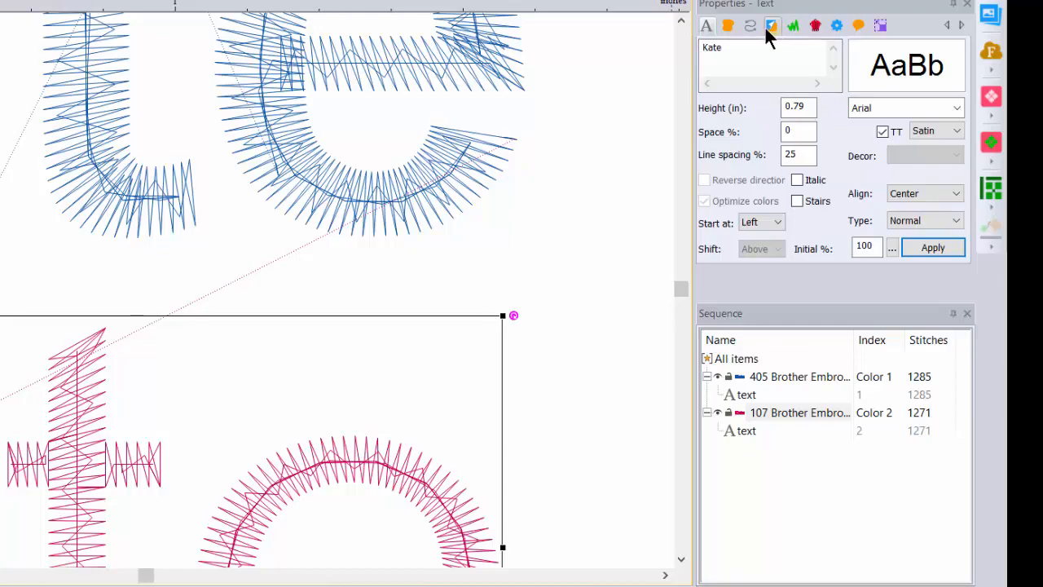
click(767, 25)
Remove the Parallel and Center Line underlays from the blue lettering
click(881, 383)
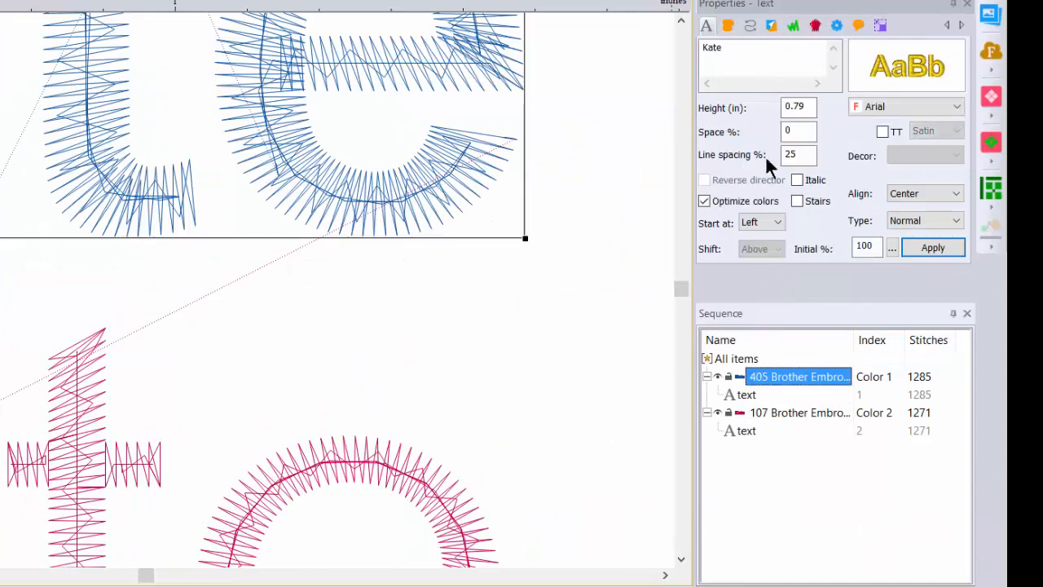
click(773, 27)
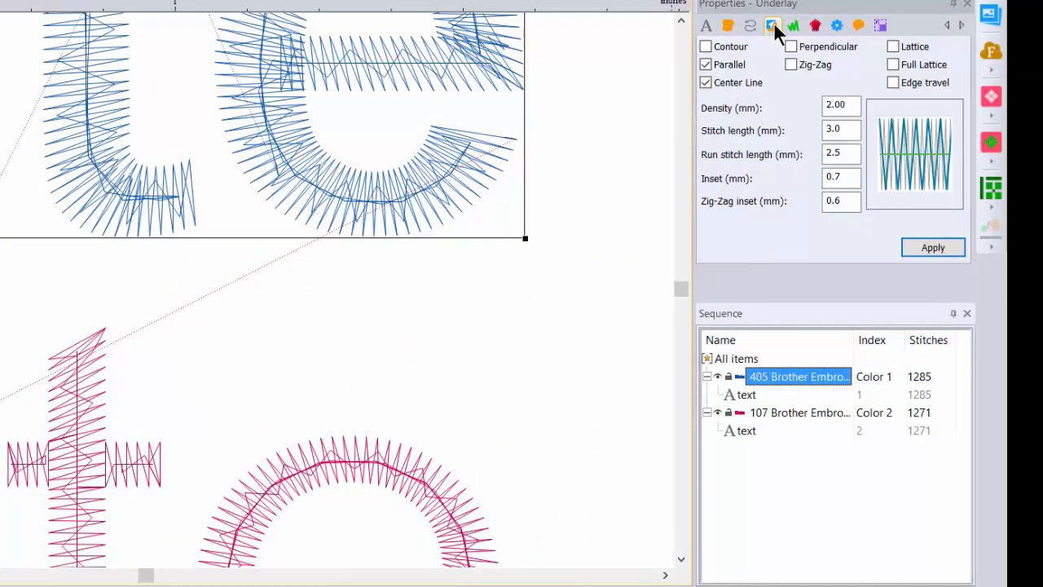
click(706, 66)
click(930, 249)
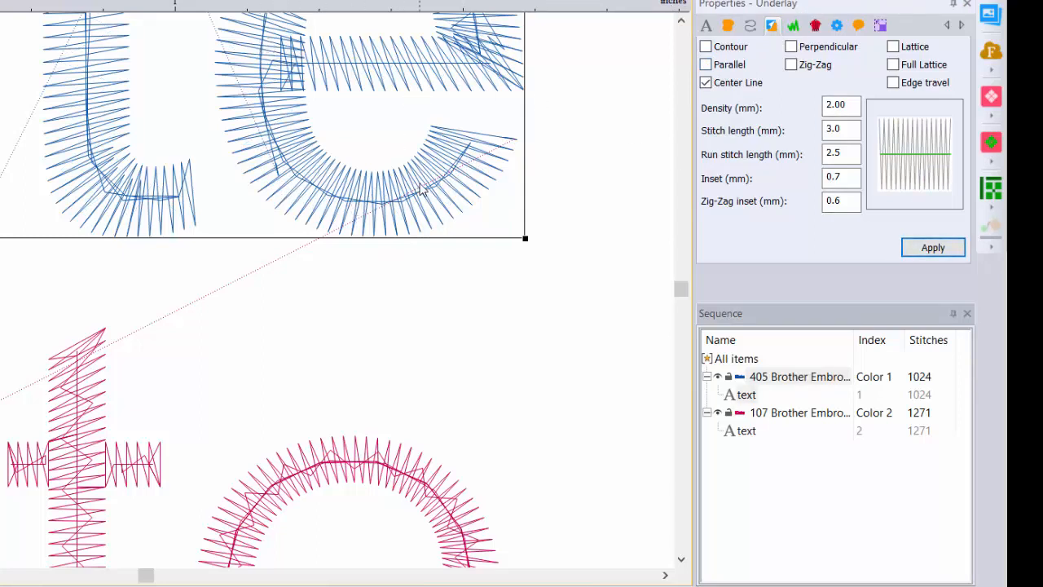
click(706, 82)
click(922, 250)
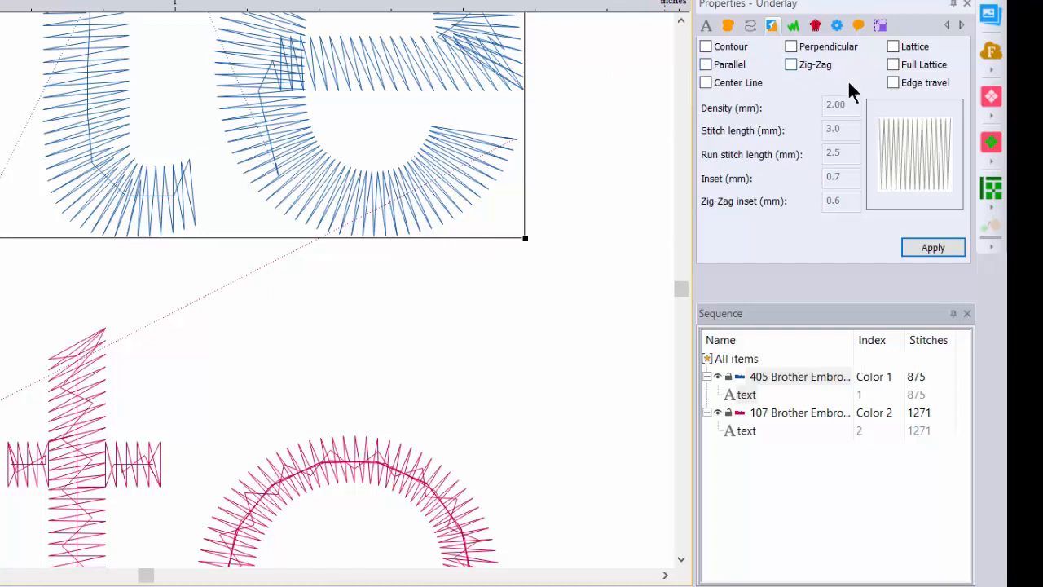
Try the Perpendicular underlay on the blue lettering, followed by the Zig-Zag underlay
click(792, 46)
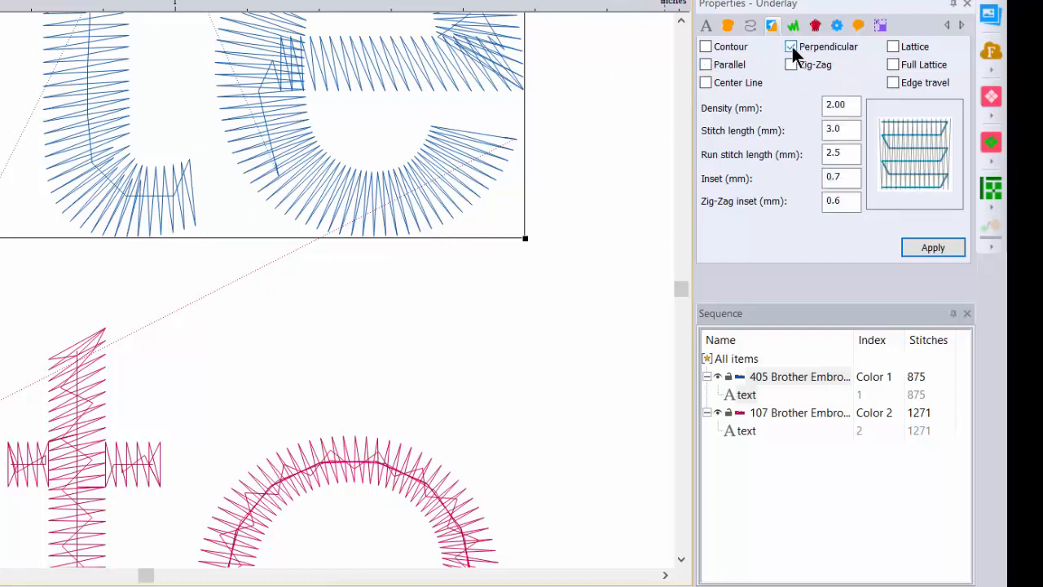
click(925, 249)
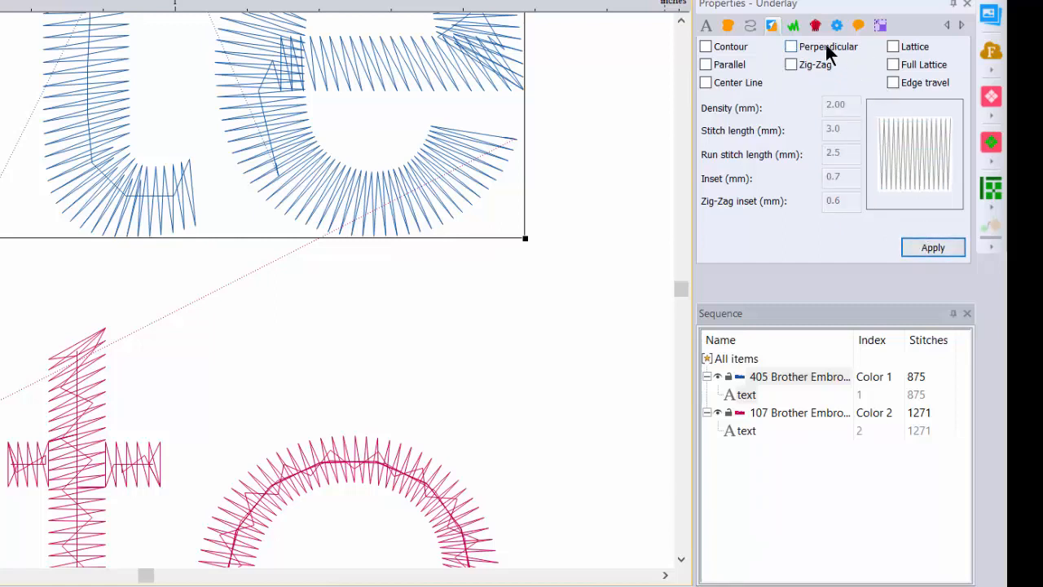
click(791, 64)
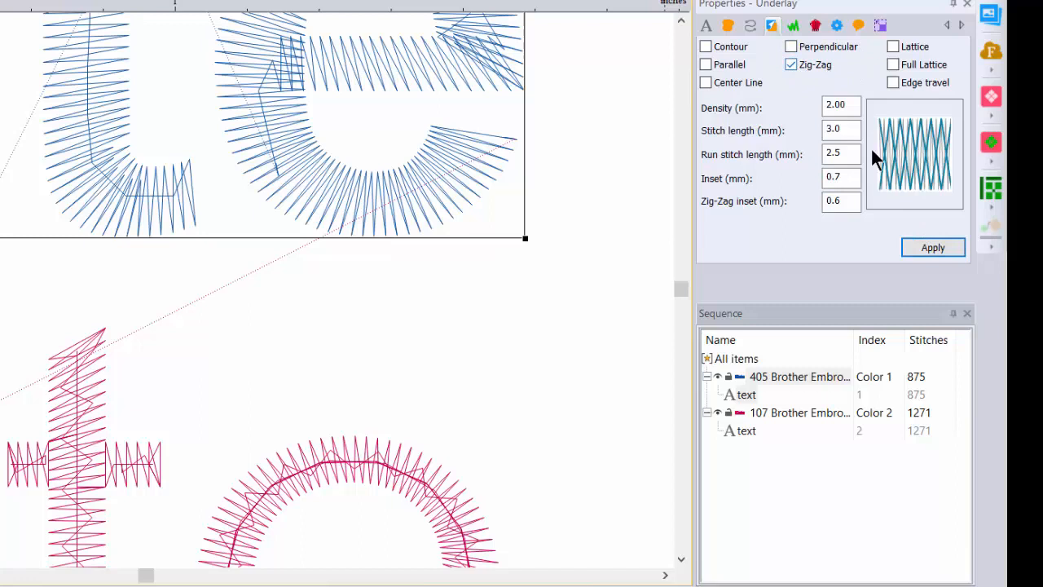
click(934, 249)
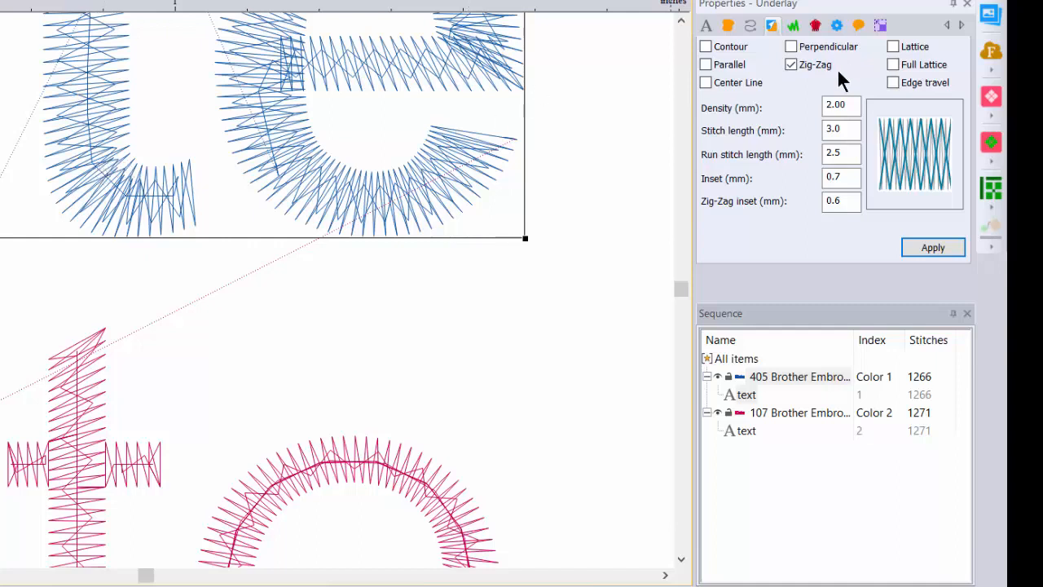
Remove the Zig-Zag underlay and try Lattice, Full Lattice and Edge travel on the blue lettering
click(792, 65)
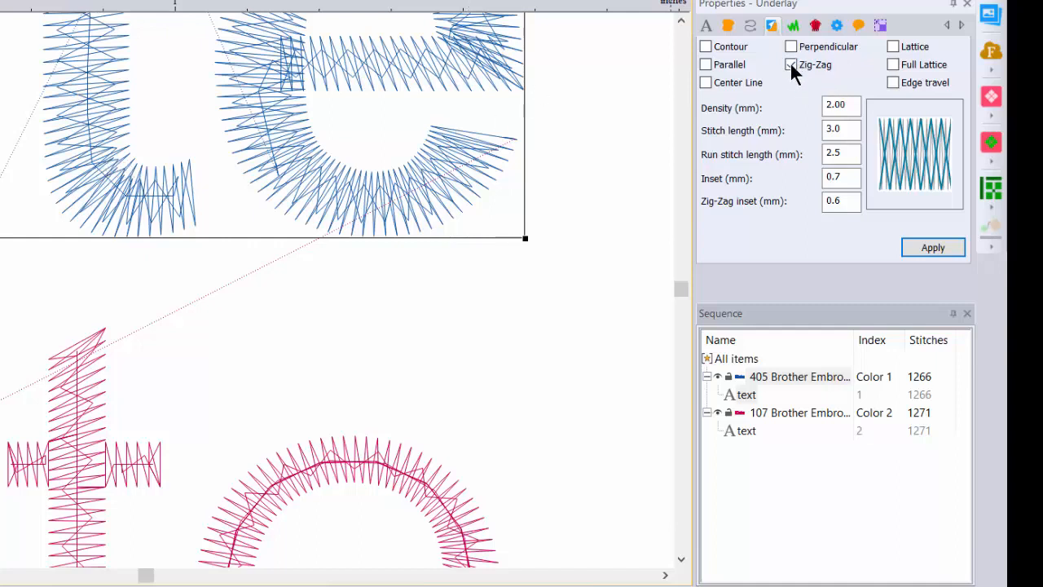
click(894, 47)
click(927, 248)
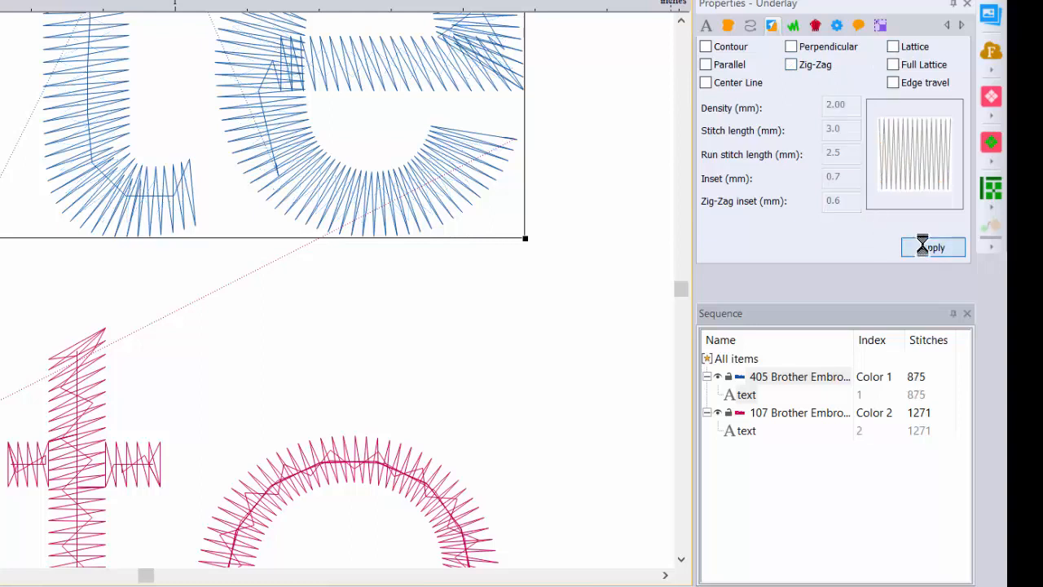
click(893, 65)
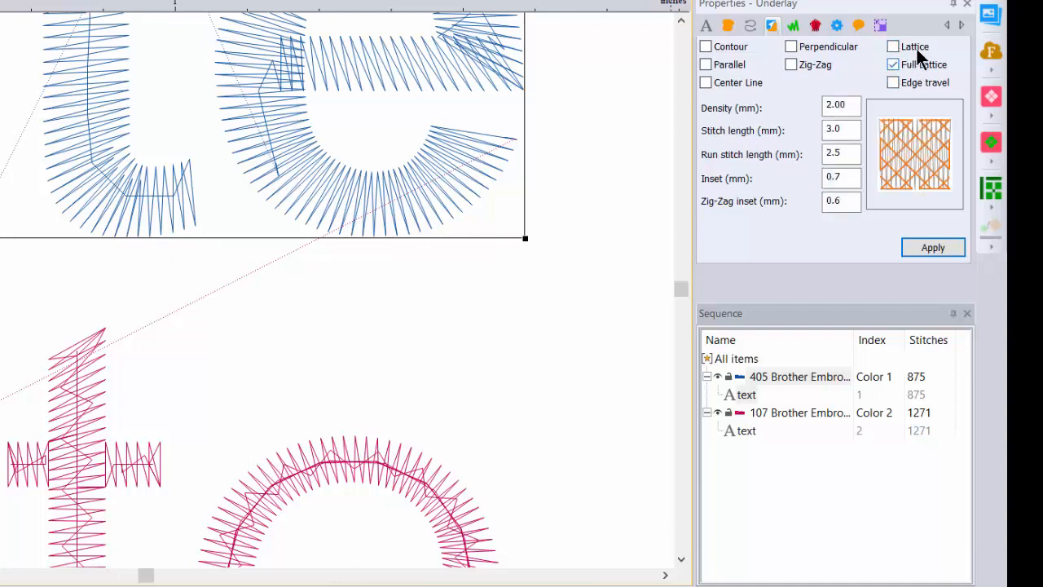
click(926, 249)
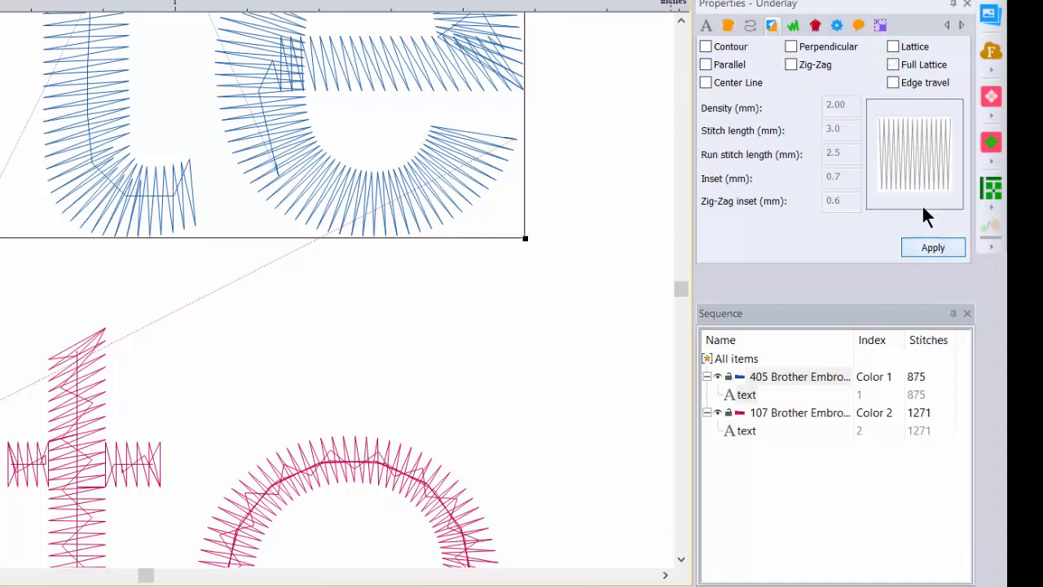
click(894, 83)
click(922, 250)
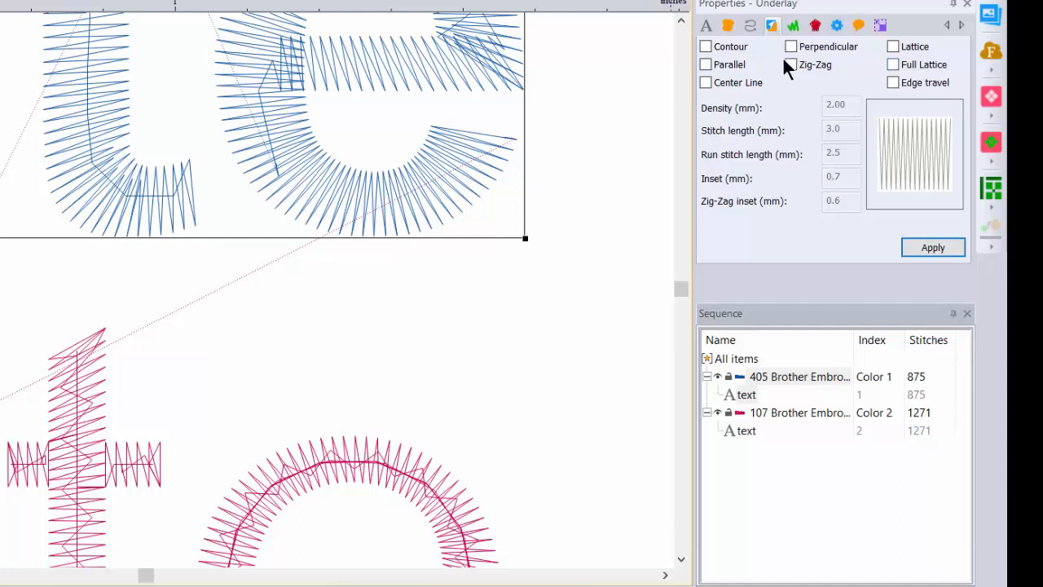
Apply both the Parallel and Center Line underlays to the blue lettering
click(706, 65)
click(706, 84)
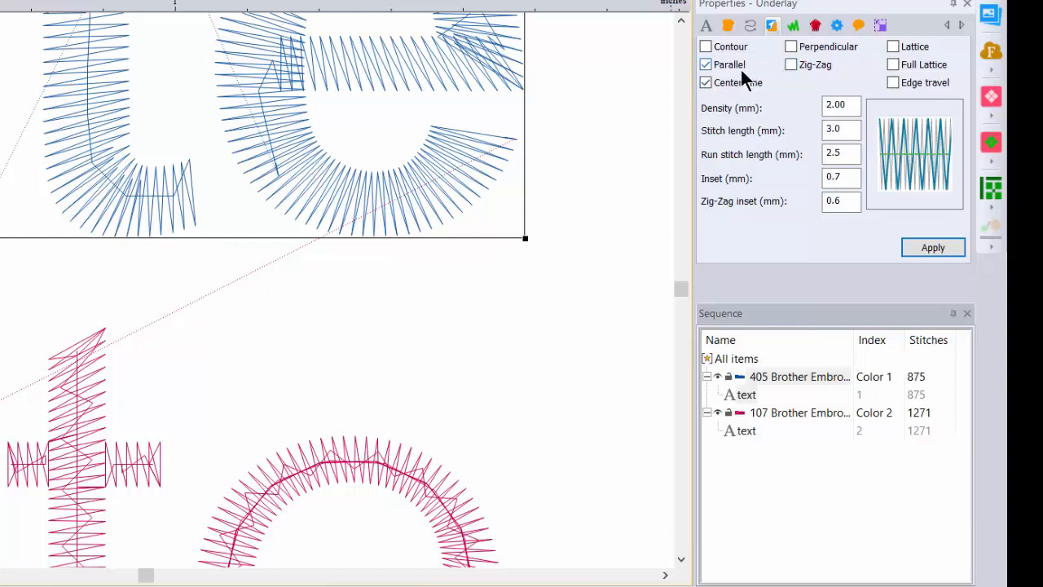
click(934, 254)
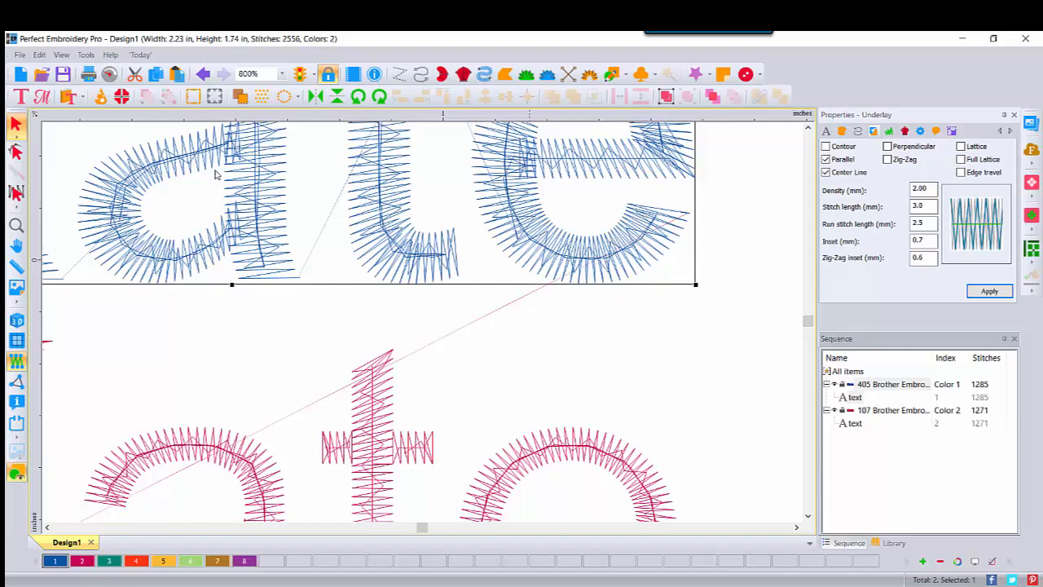
Set the view to 300% with both complete letterings in sight
click(16, 228)
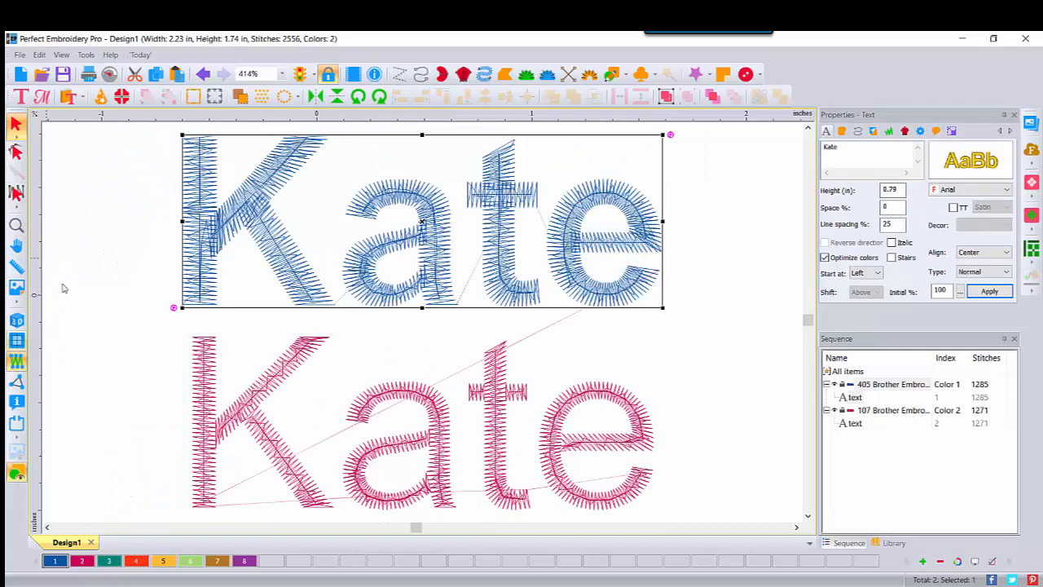
click(281, 73)
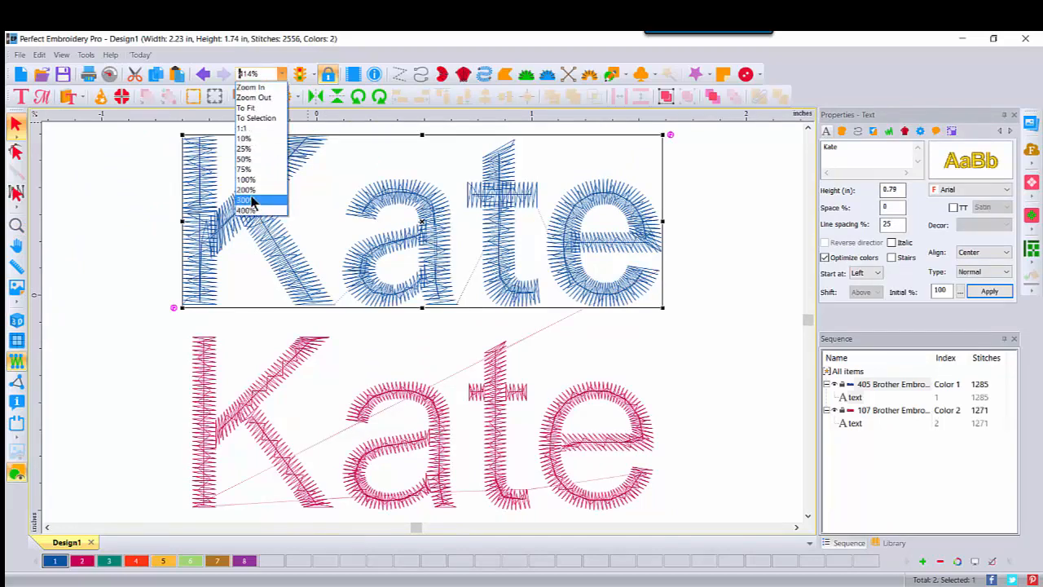
click(251, 199)
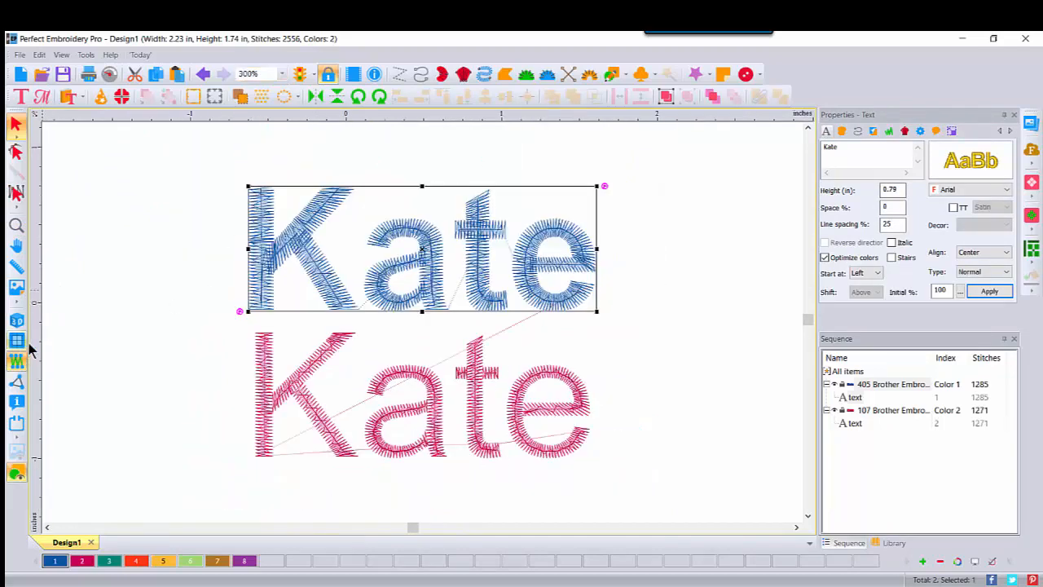
In 3D view, paste a copy of the blue lettering, recolour it orange-red with Color 4 and move it behind the original
click(17, 320)
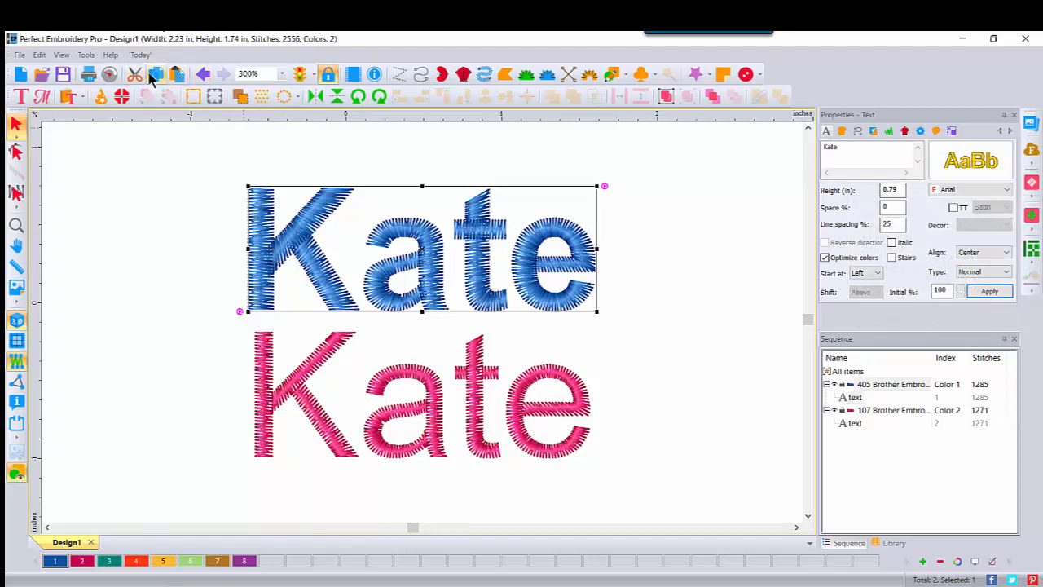
click(176, 75)
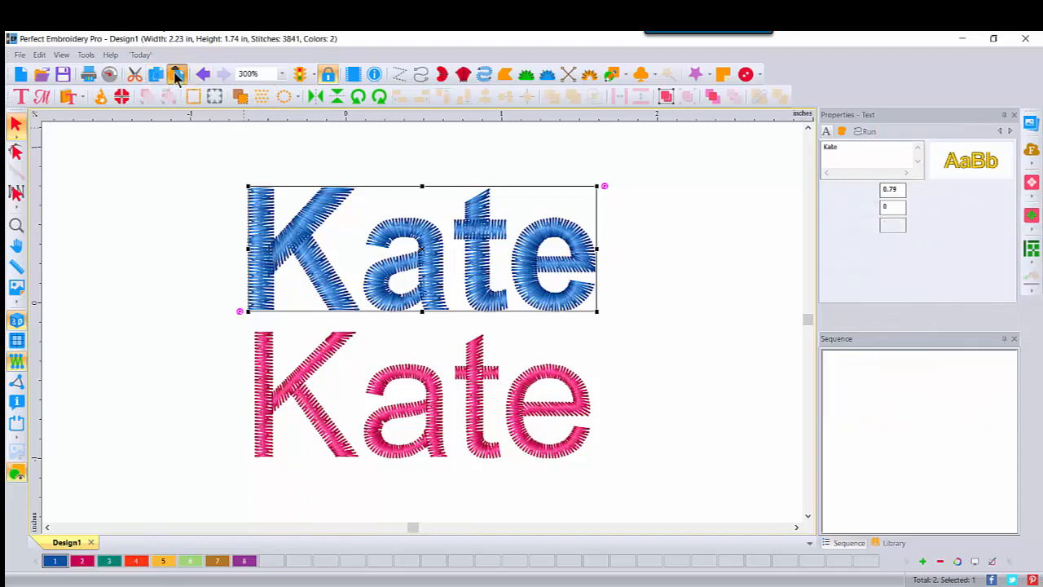
click(137, 561)
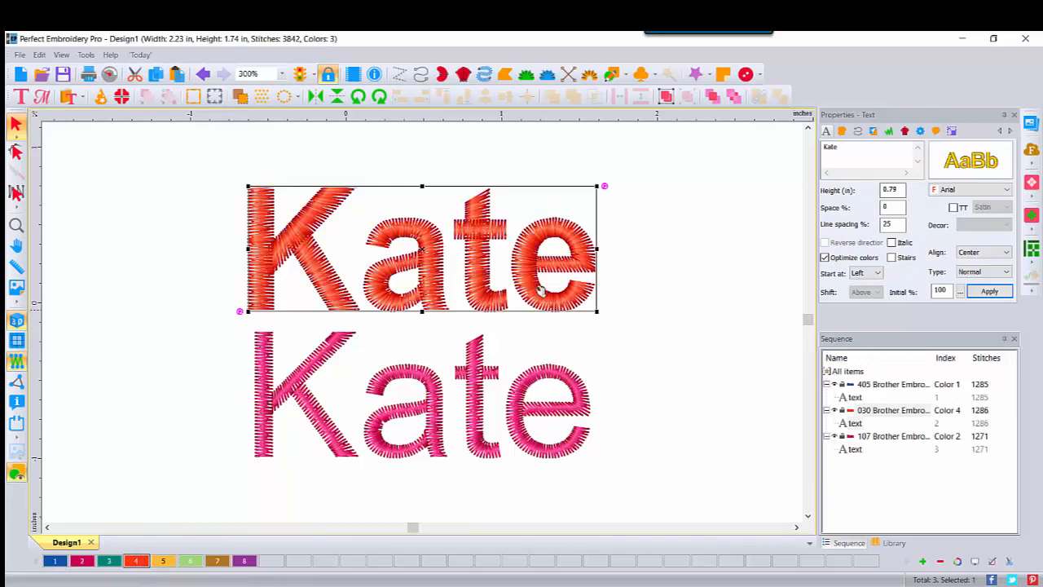
click(733, 97)
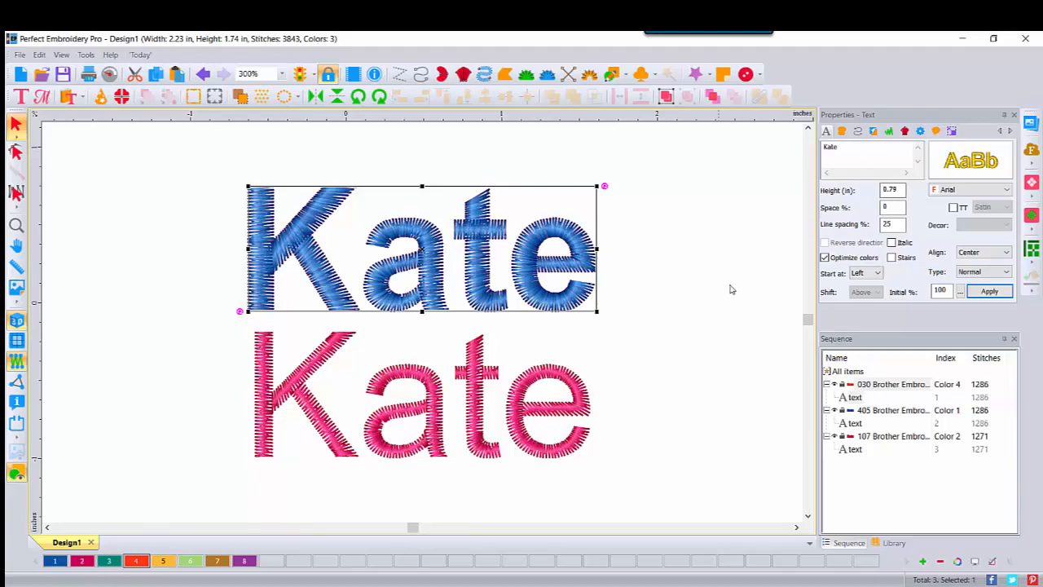
Set the fill density of the orange-red lettering copy to 1.5 mm
click(869, 386)
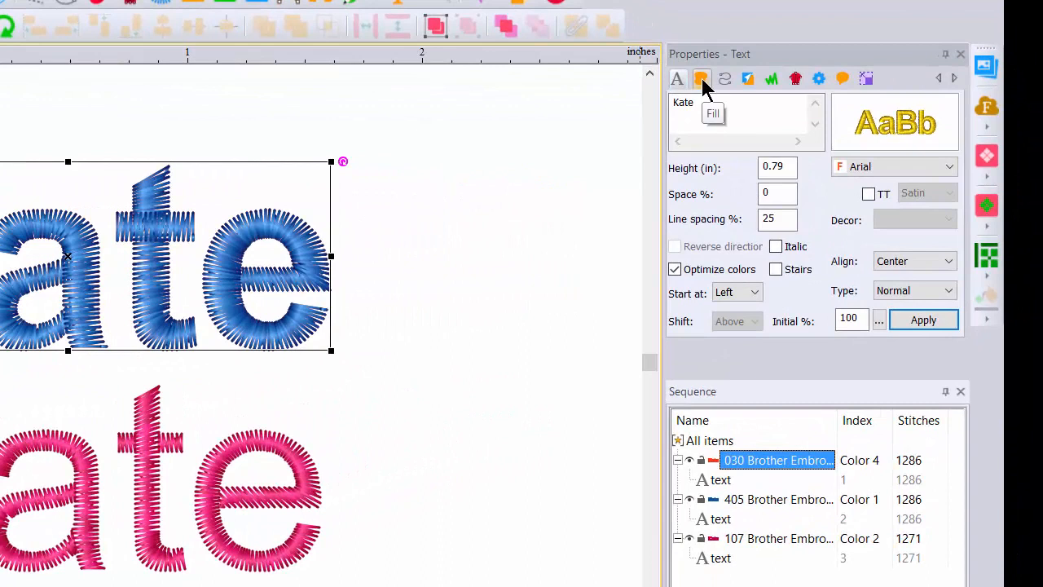
click(749, 96)
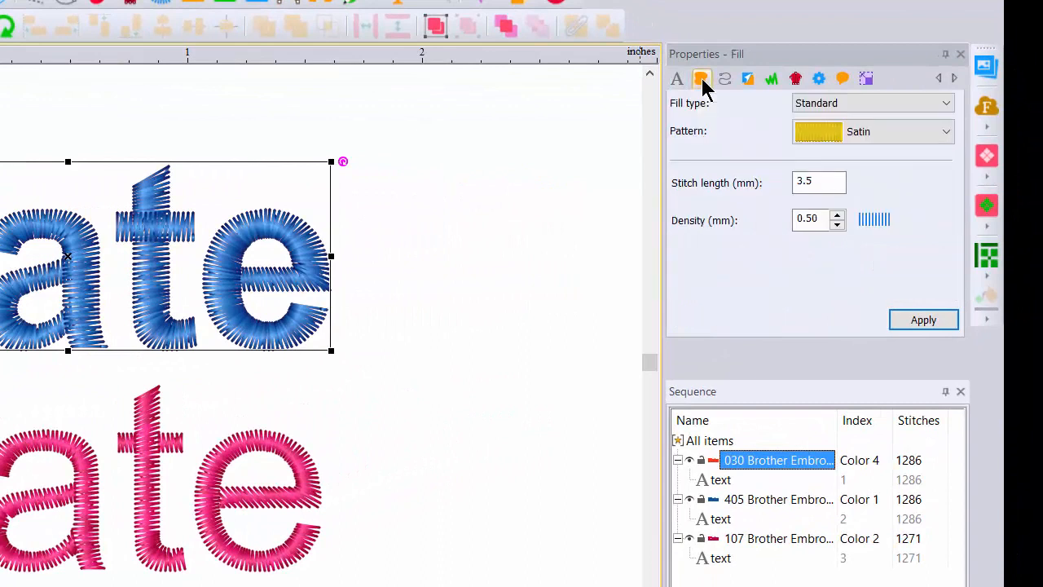
double_click(821, 220)
text(1.5)
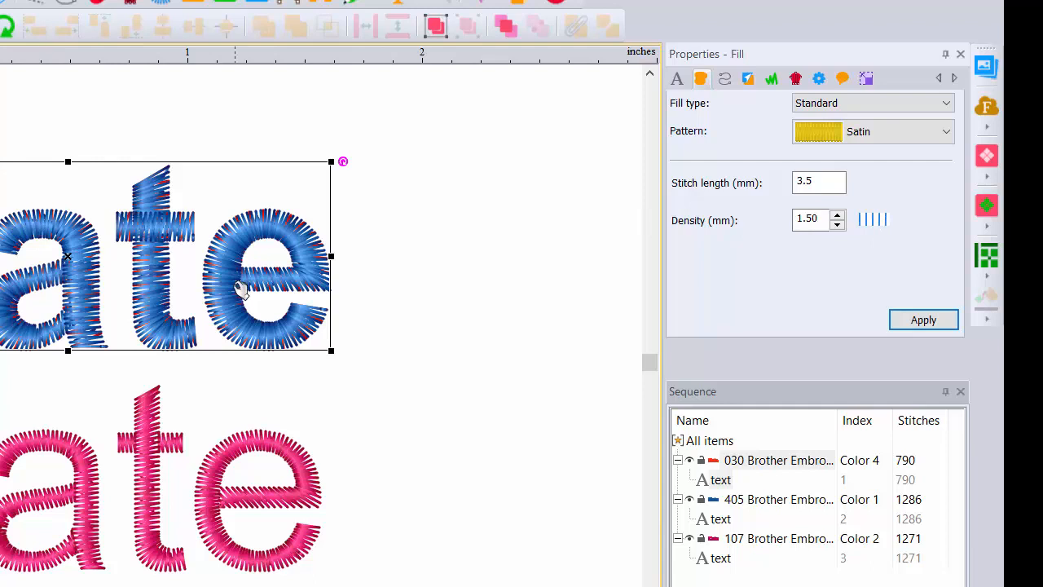
Set the satin fill density of the blue lettering to 0.30 mm
click(748, 500)
click(700, 78)
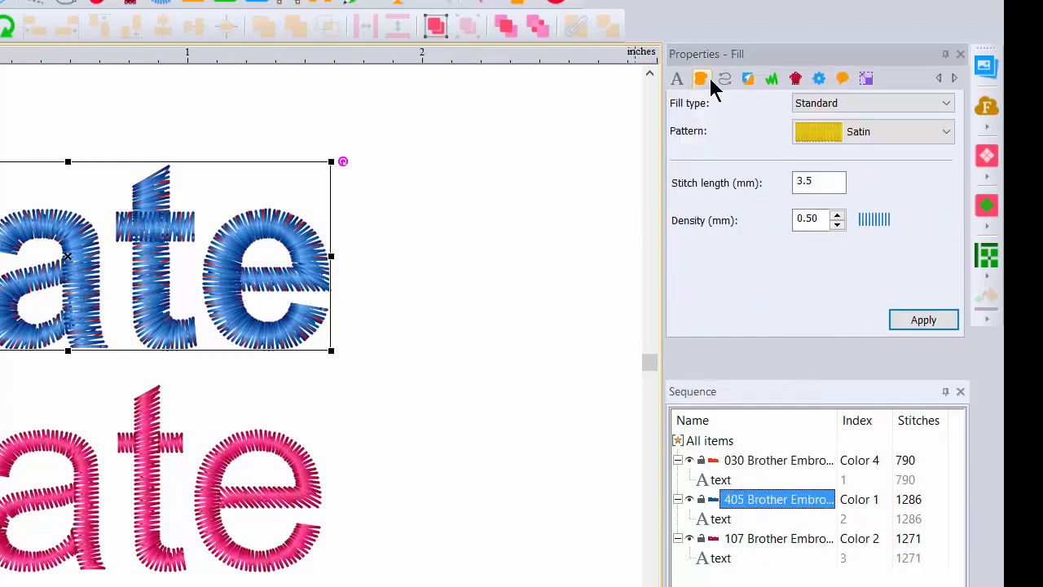
click(837, 225)
click(837, 226)
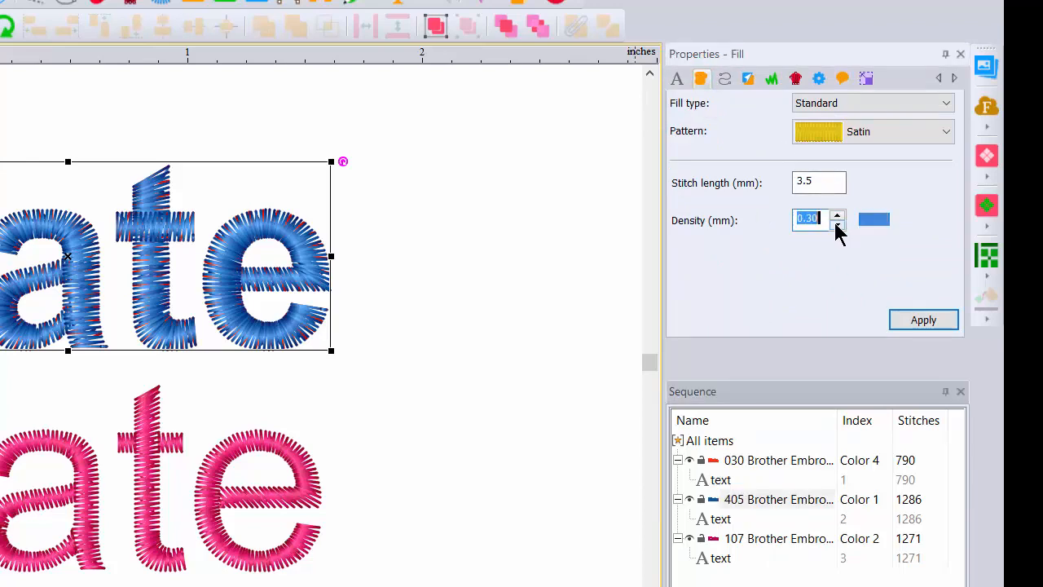
click(917, 318)
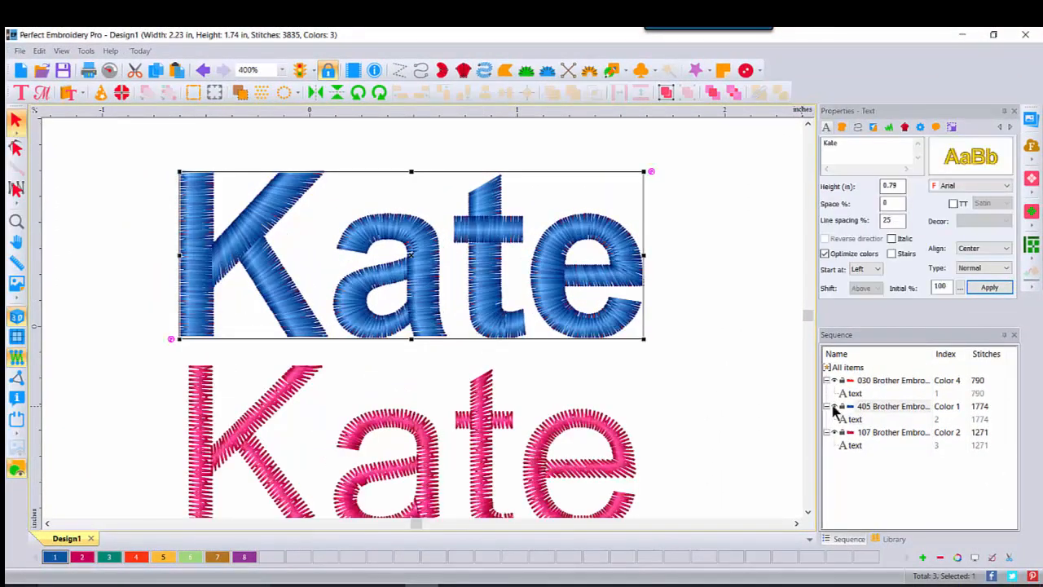
Temporarily hide the blue lettering to examine the orange-red stitching beneath it
click(837, 409)
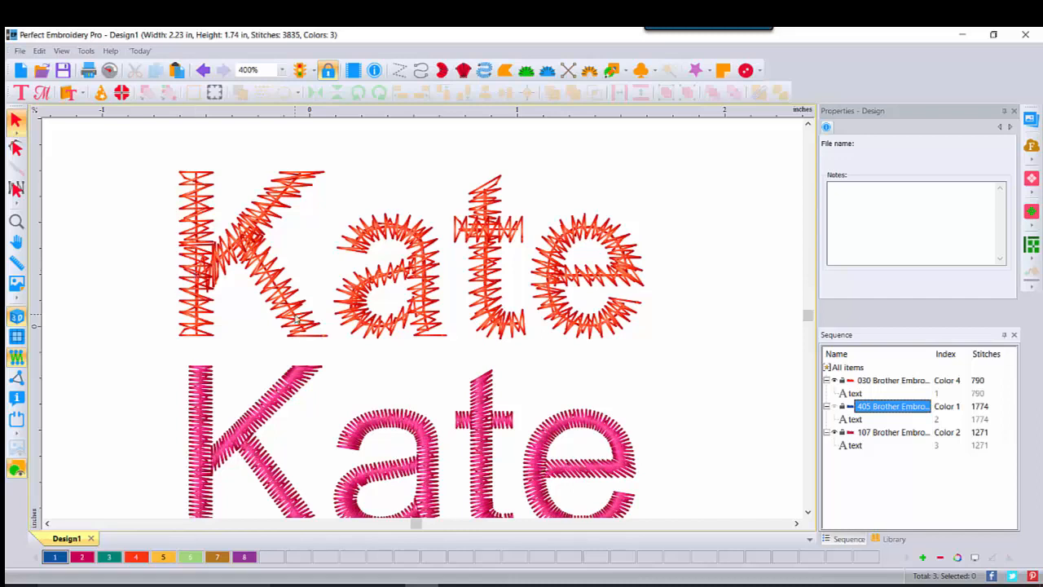
click(298, 322)
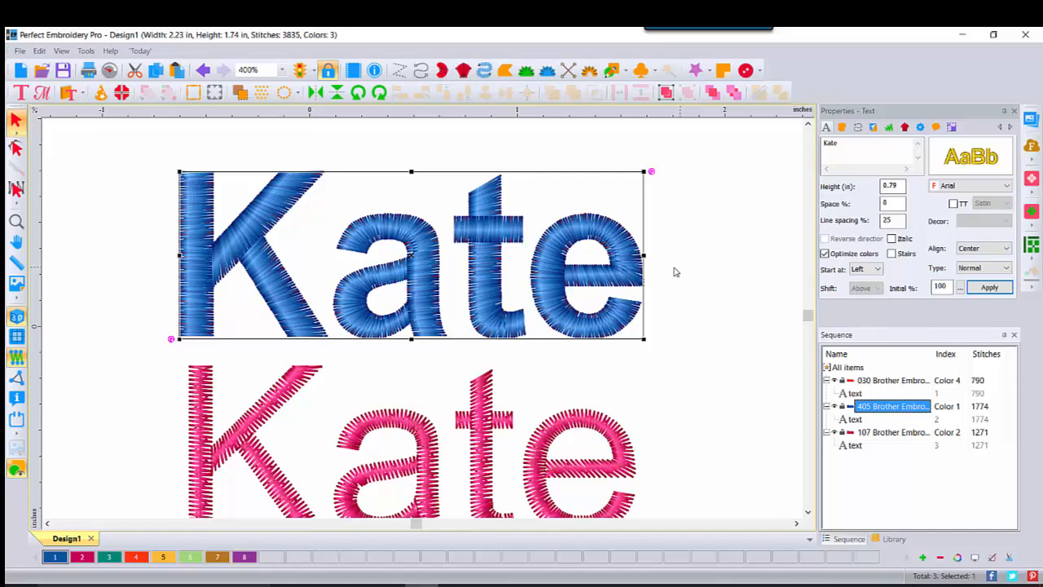
Set the zoom to 200% and delete the orange-red lettering underneath the blue one
click(280, 71)
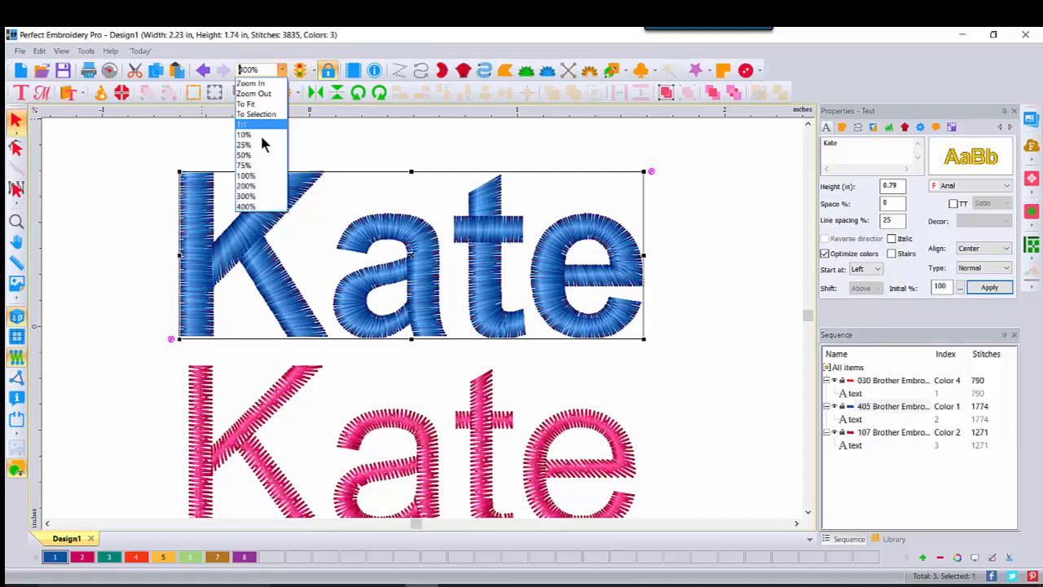
click(247, 186)
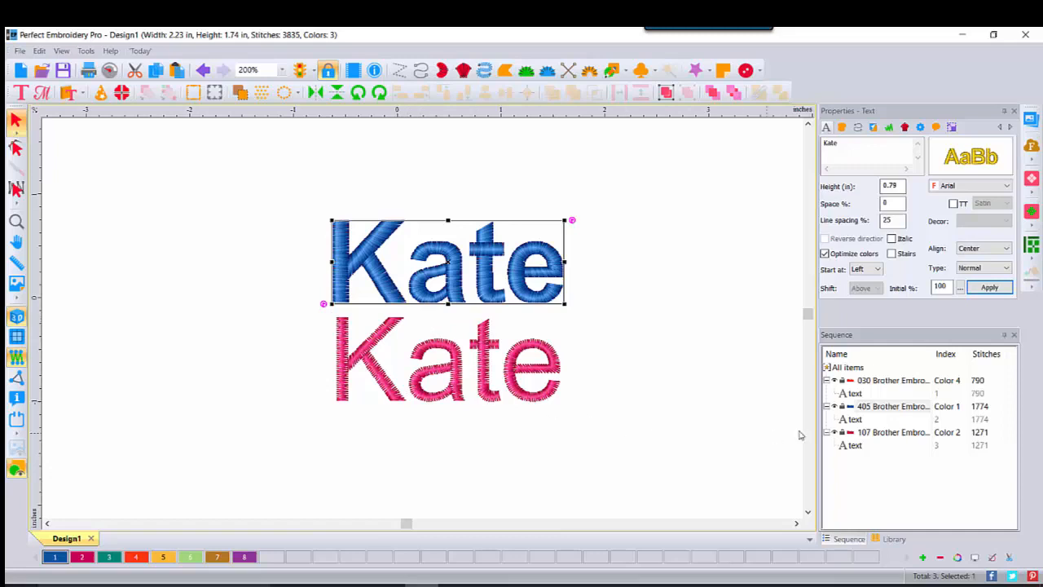
click(856, 382)
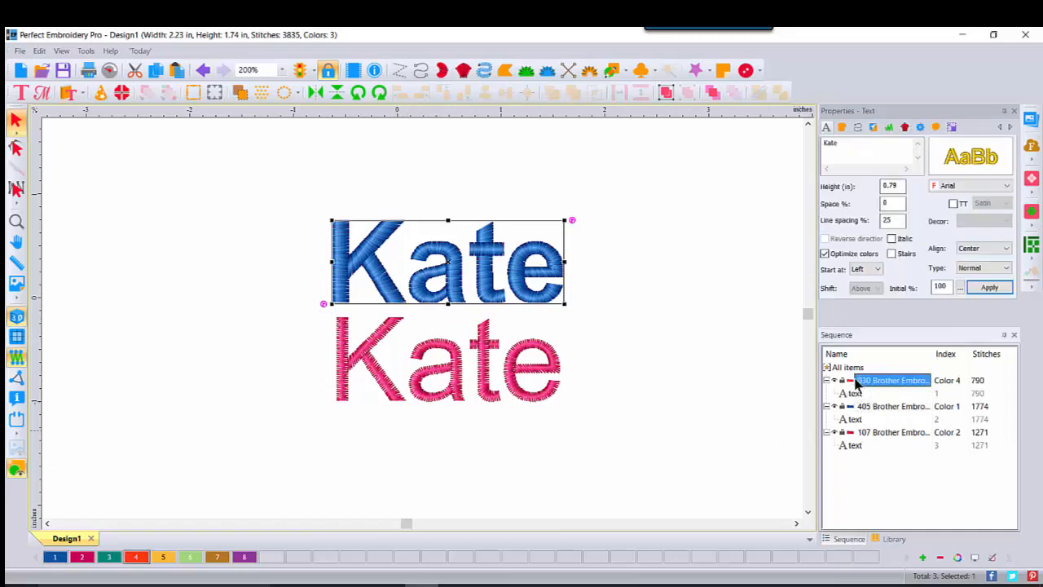
key(Delete)
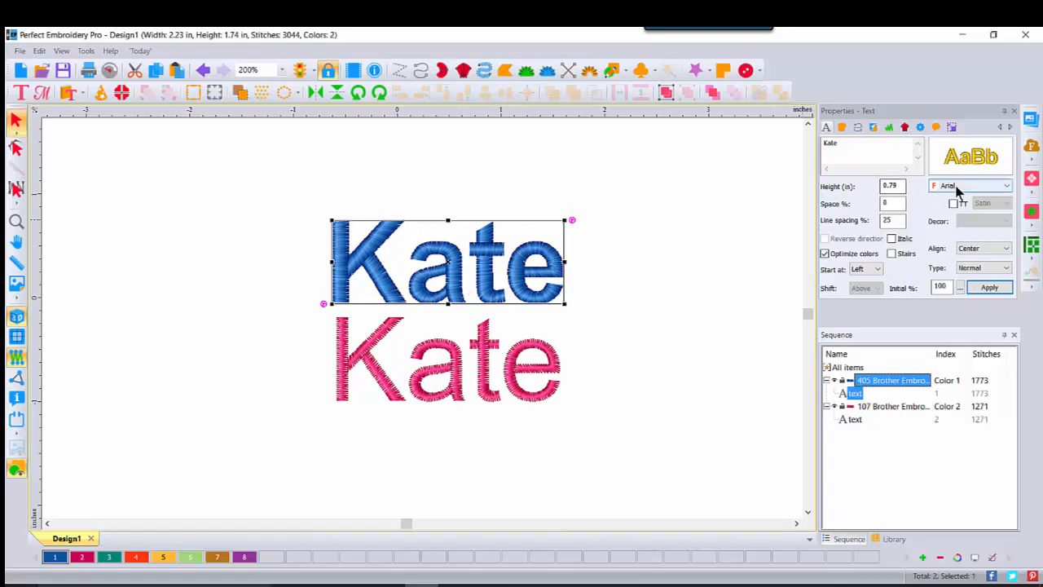
Select the pink lettering, then switch to Photos to examine the push and pull distortion illustration 3.png
click(341, 387)
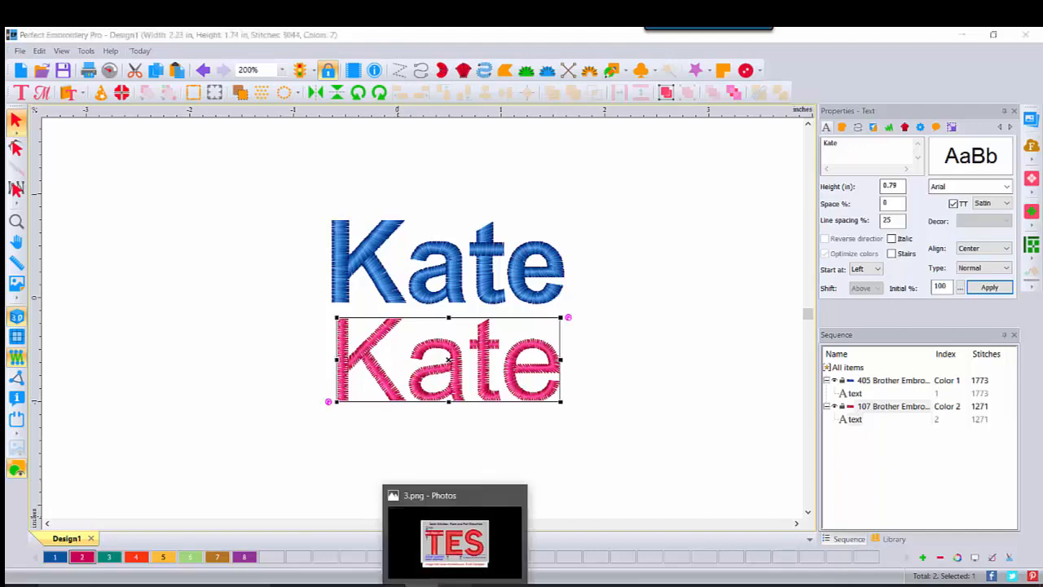
click(457, 538)
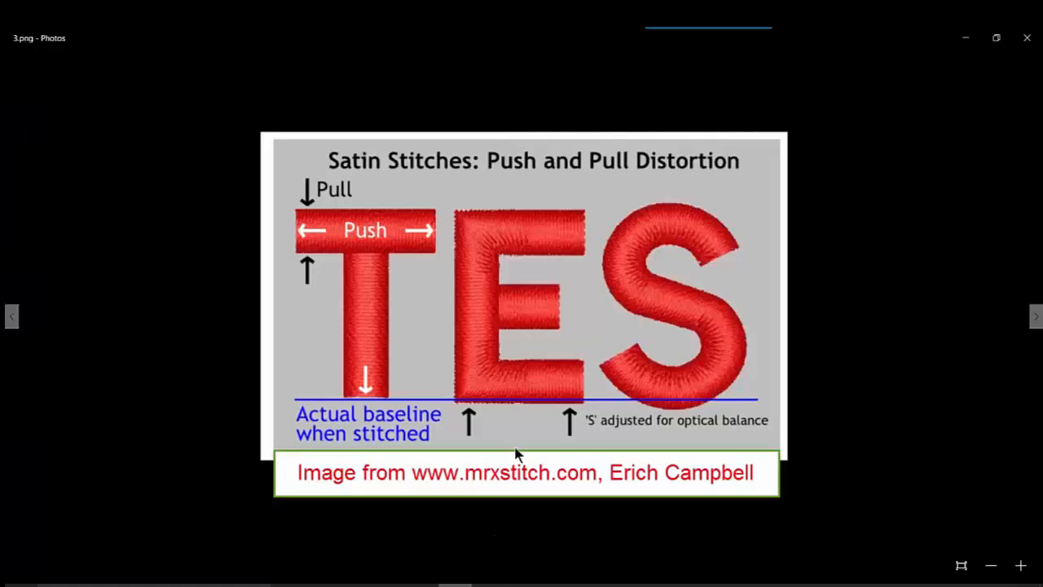
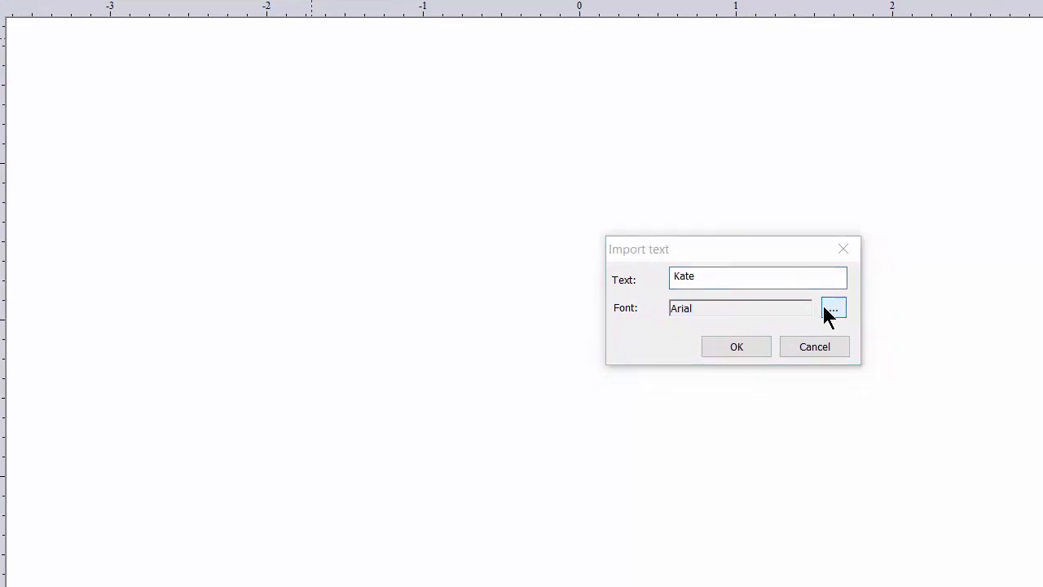
Import the entered name as text artwork using the TrueType font Britannic in Bold style at size 120
click(901, 443)
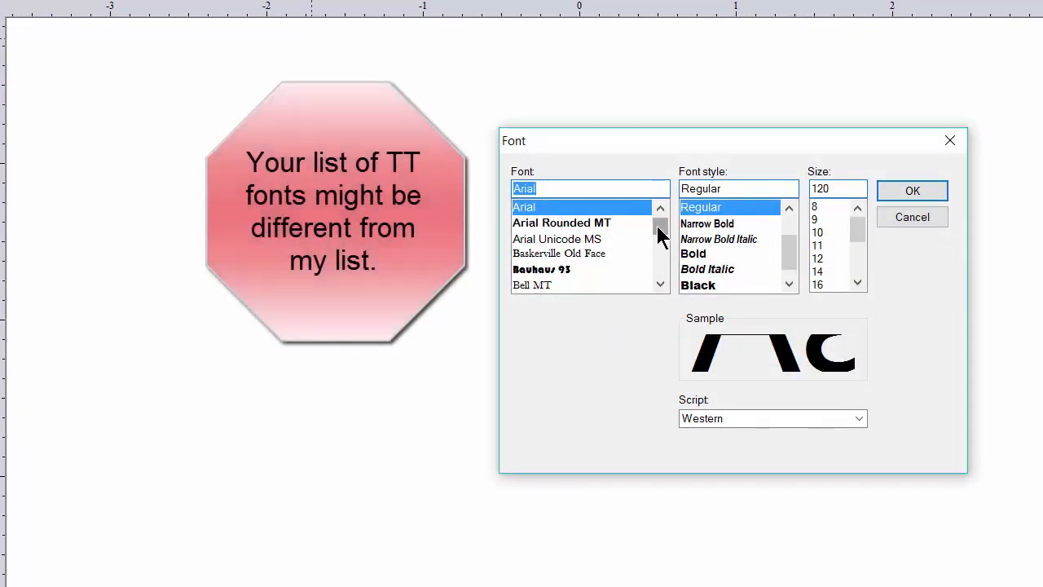
mouse_move(659, 235)
mouse_down()
mouse_move(665, 242)
mouse_move(662, 228)
mouse_up()
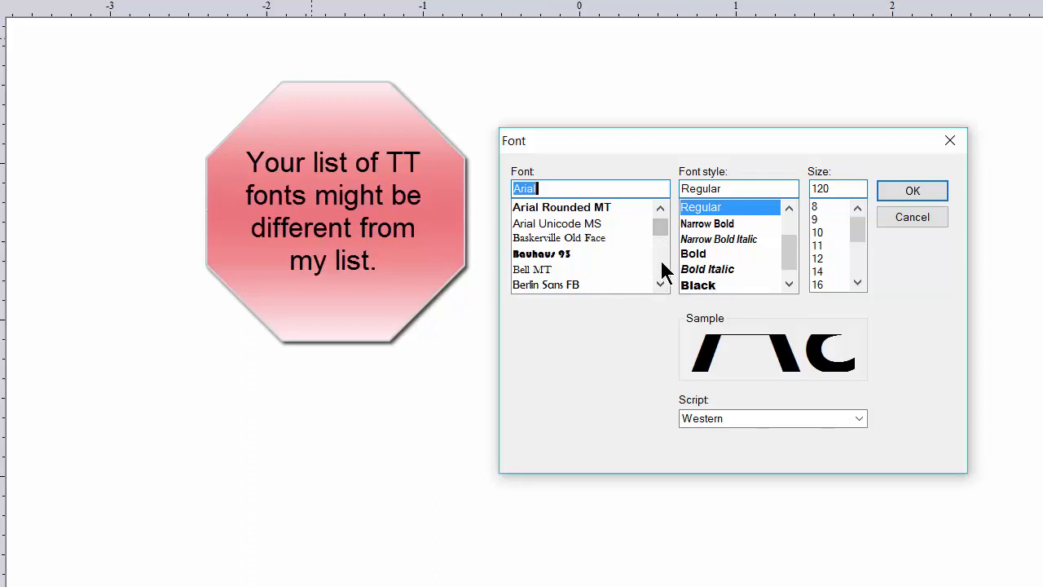
click(662, 263)
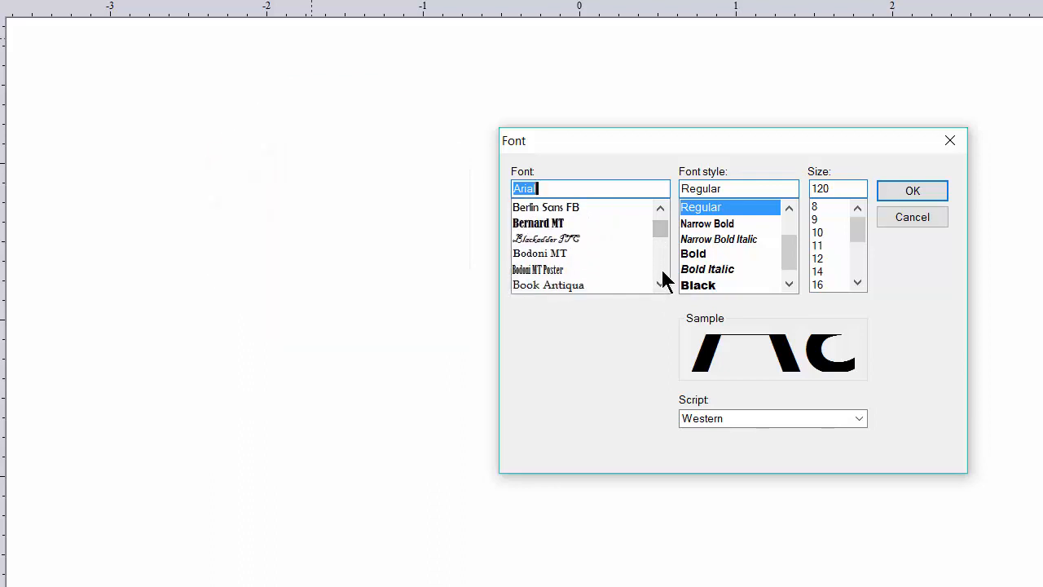
click(662, 281)
click(662, 281)
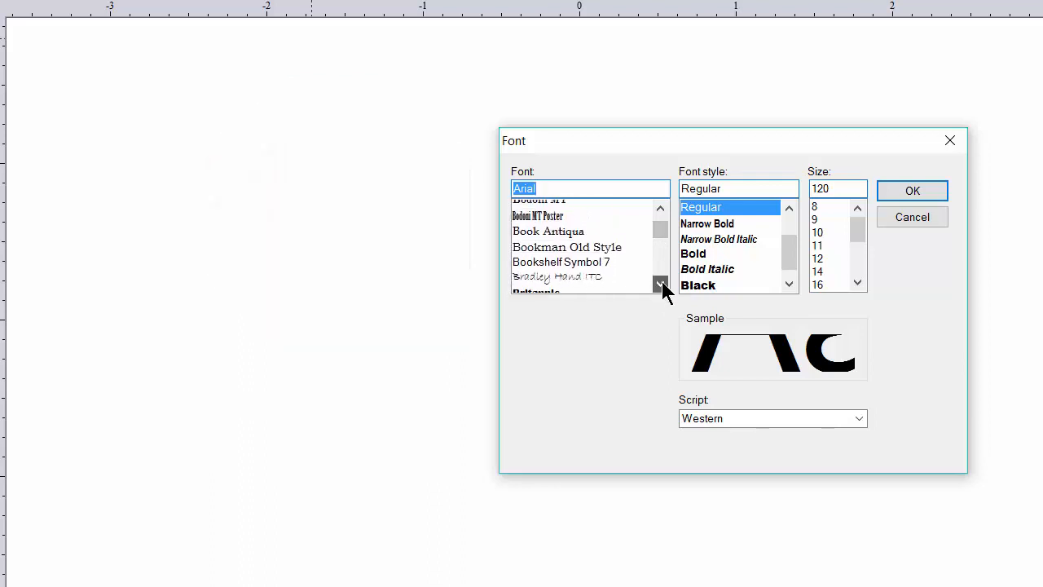
click(662, 281)
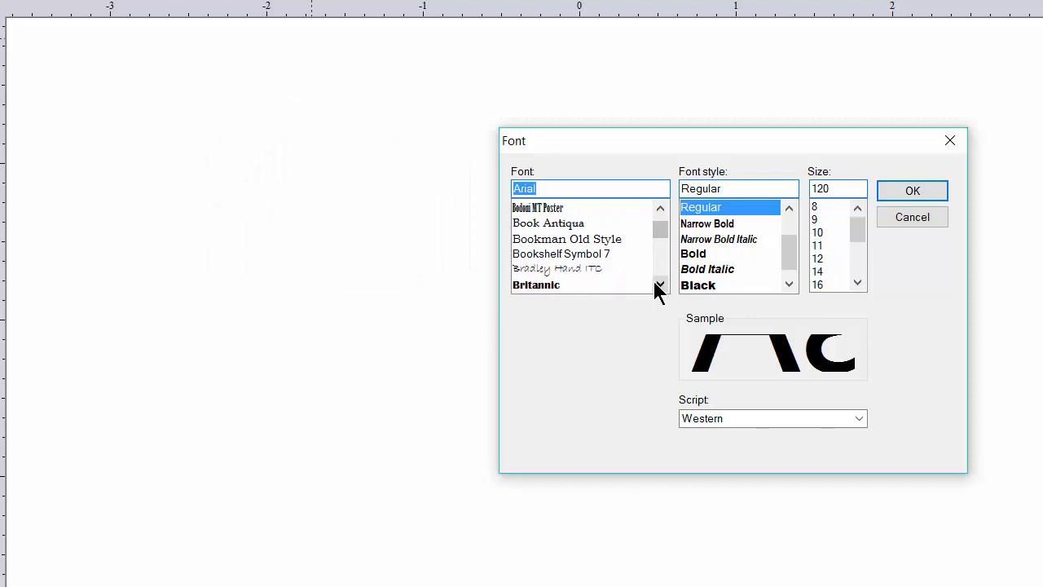
click(532, 285)
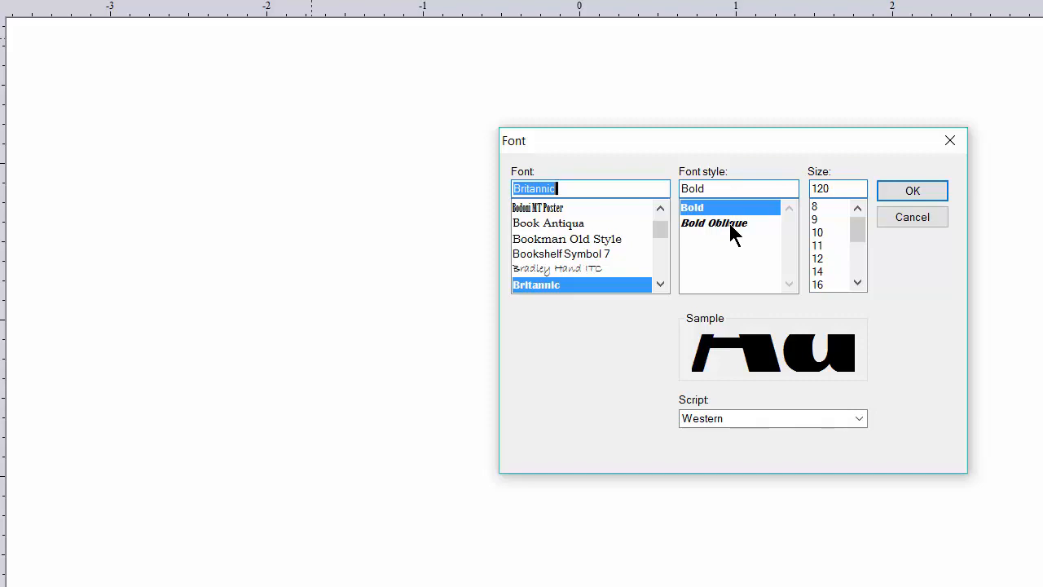
click(896, 193)
click(725, 346)
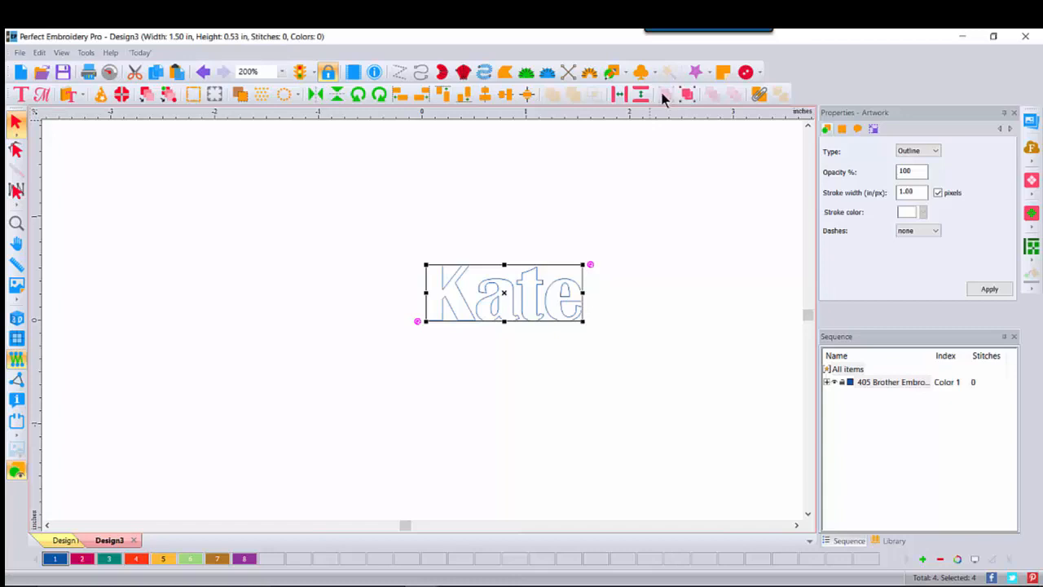
Resize the imported text artwork to a height of 1 inch, maintaining its aspect ratio
click(873, 130)
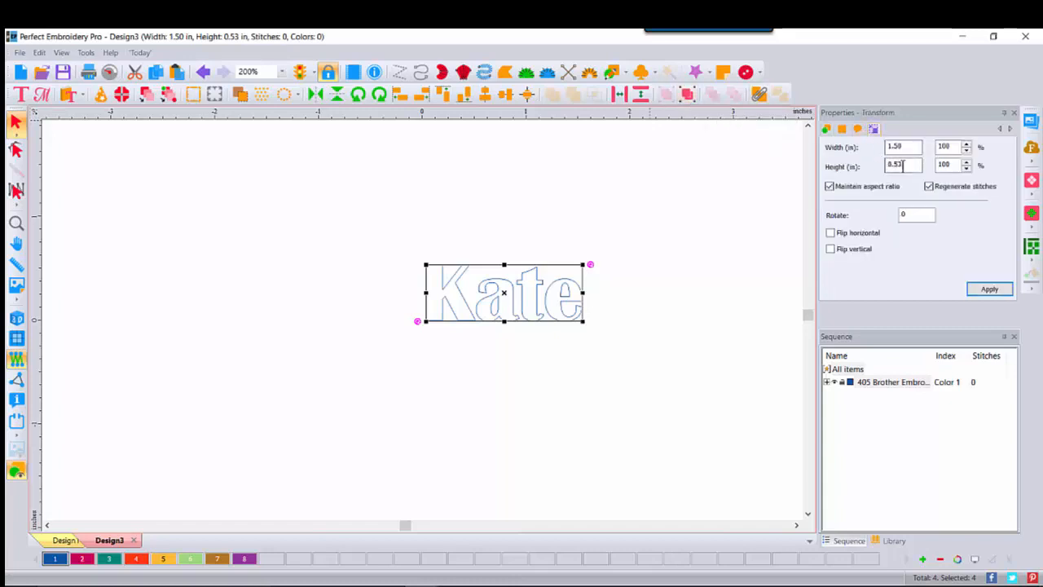
double_click(903, 164)
text(1)
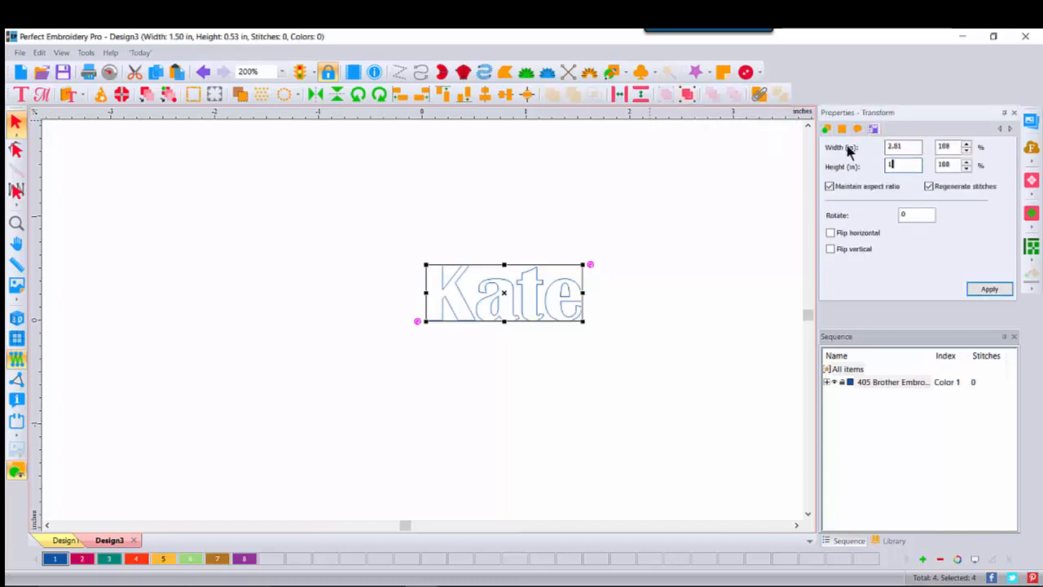
click(984, 290)
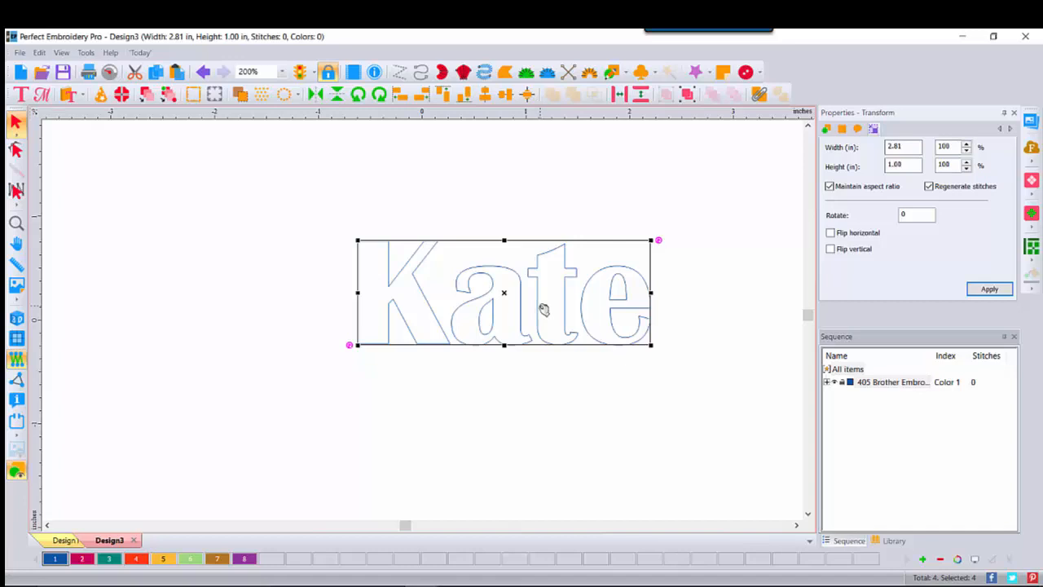
Convert the imported text artwork to Run stitches
right_click(525, 295)
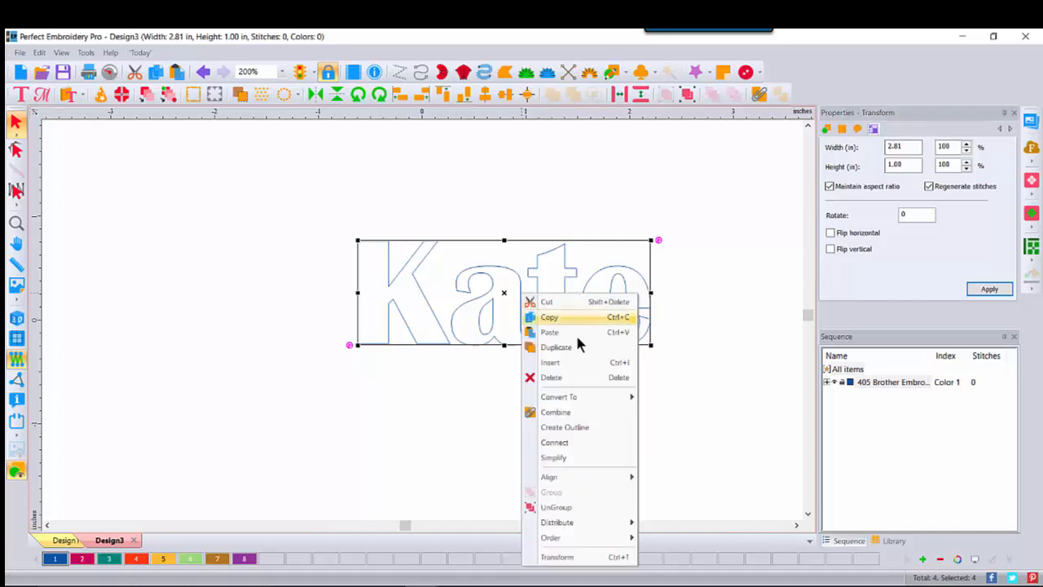
mouse_move(554, 402)
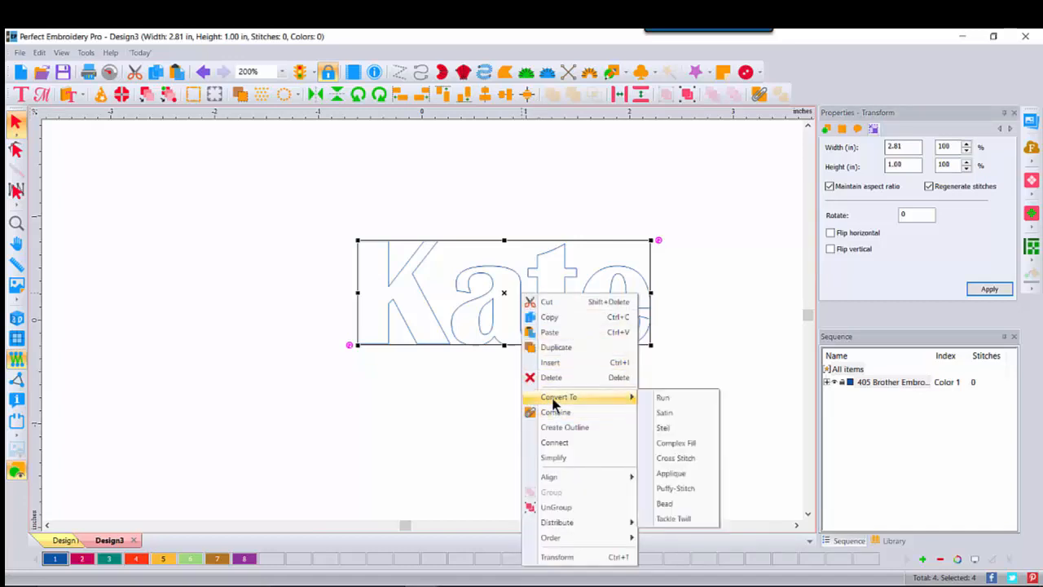
click(691, 397)
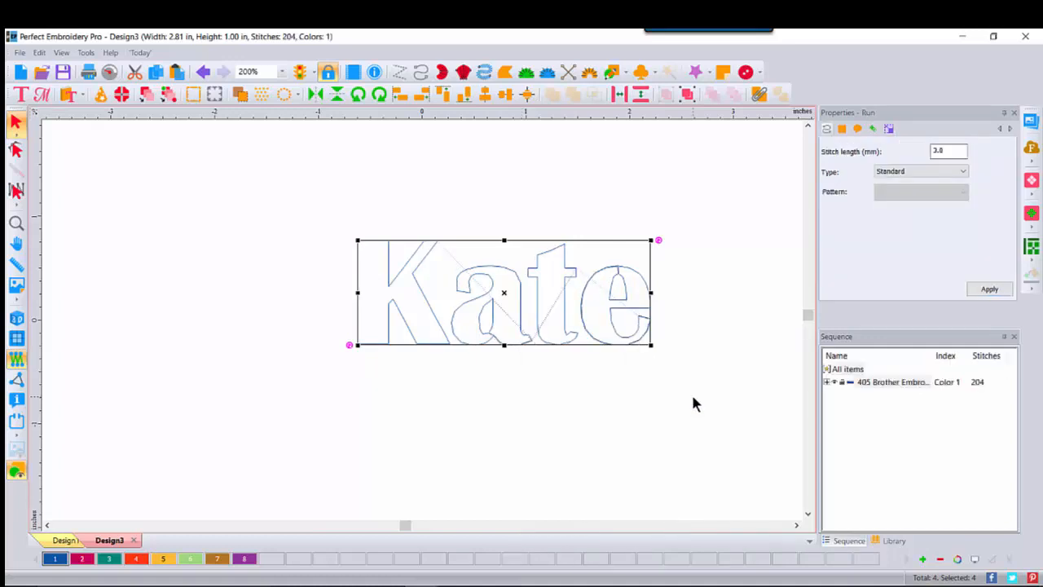
Turn on the 3D stitch view and convert the run-stitch lettering to Satin
click(16, 318)
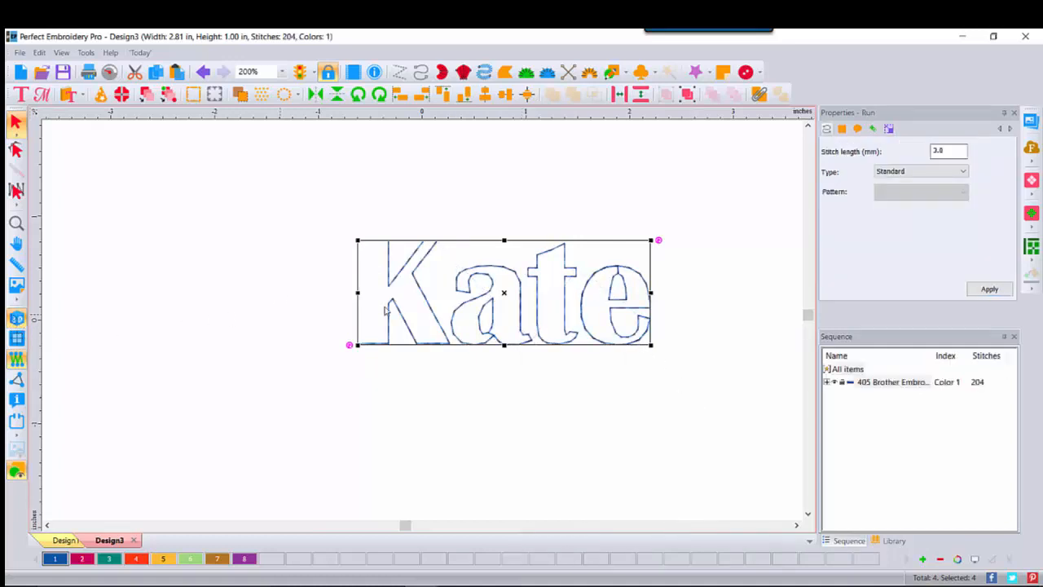
right_click(565, 296)
mouse_move(599, 400)
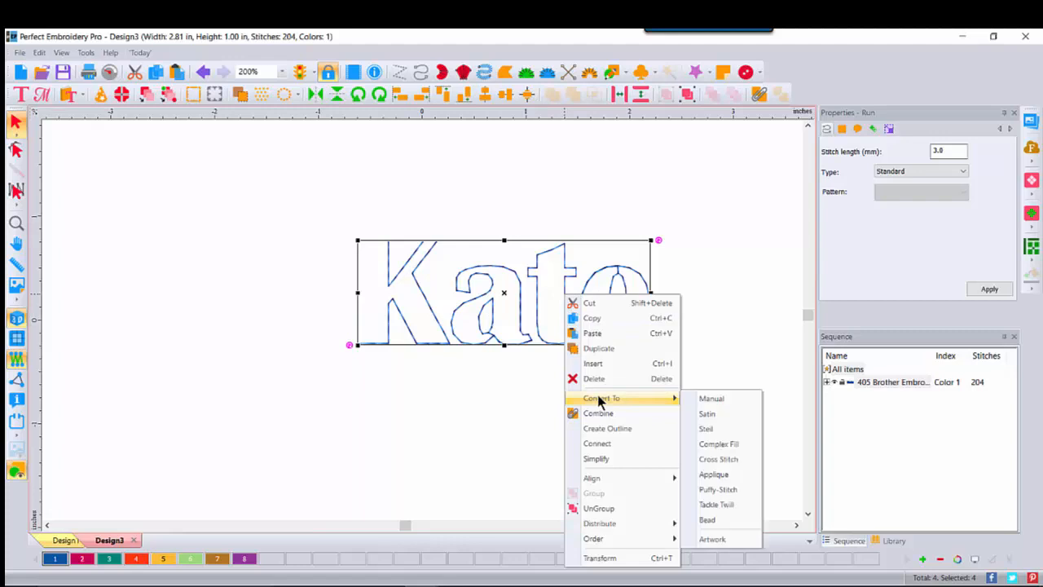
click(707, 412)
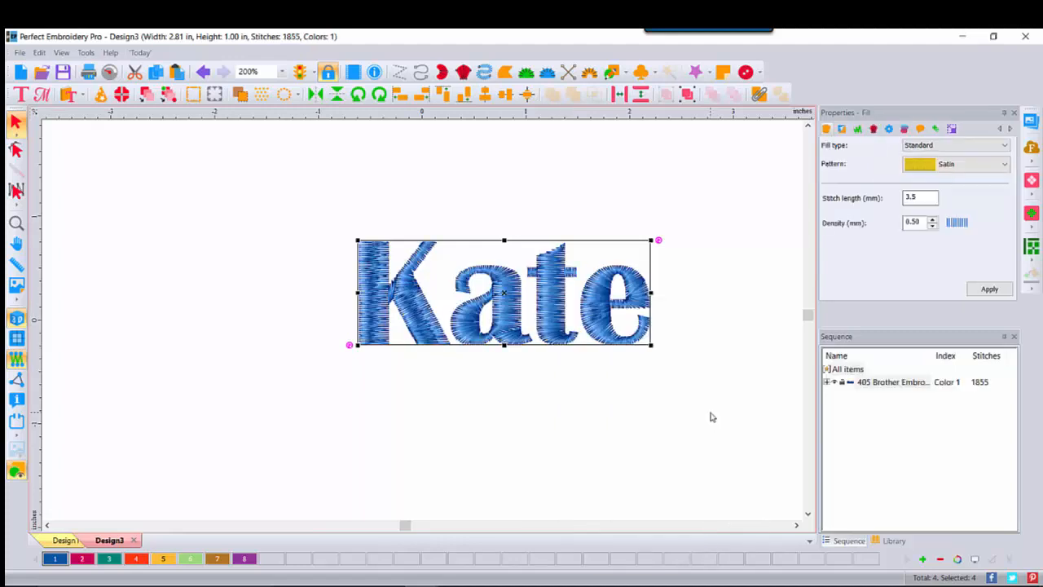
Convert the imported satin lettering to Complex Fill
right_click(500, 279)
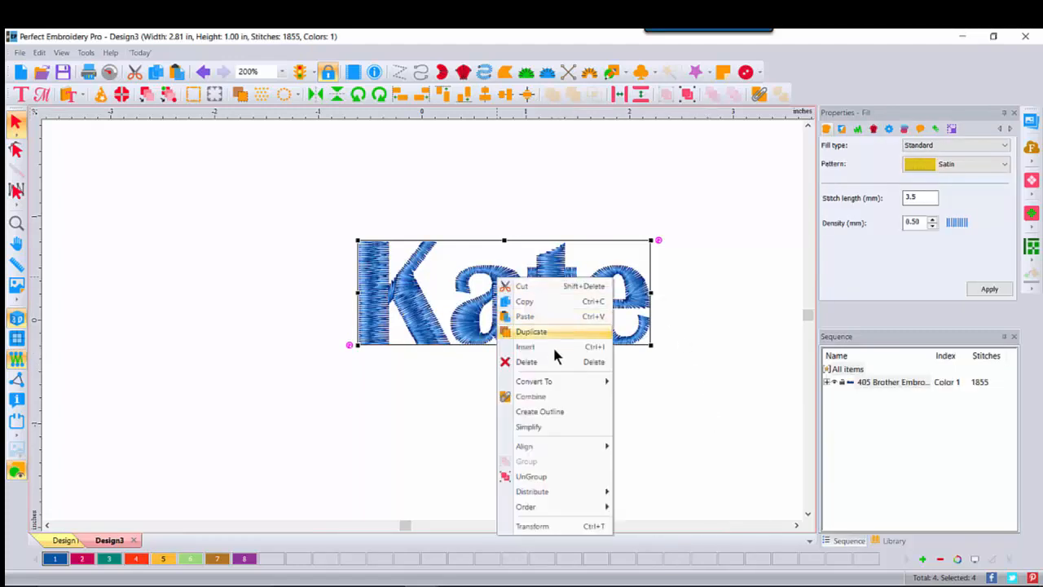
mouse_move(545, 383)
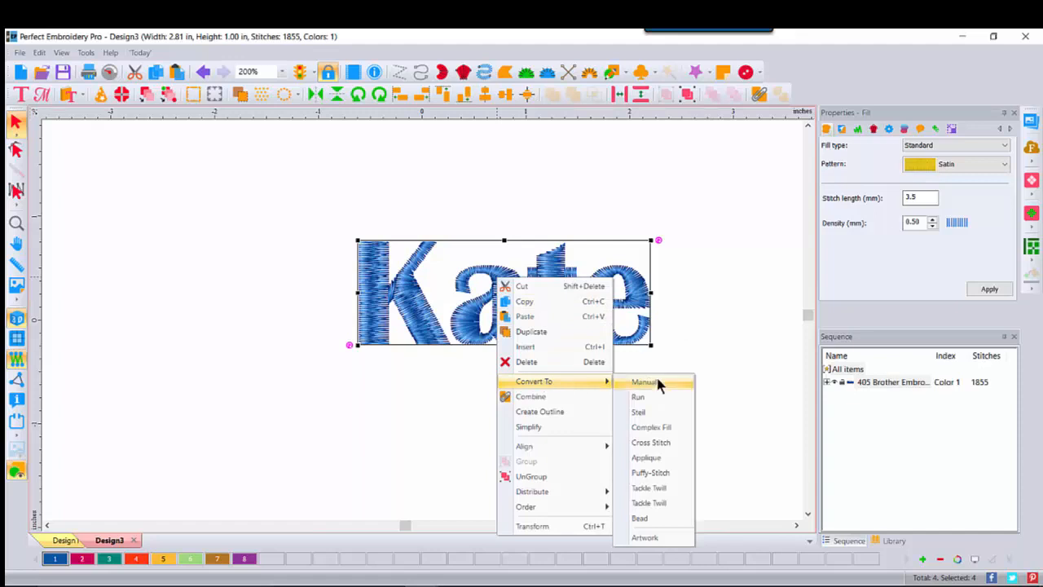
click(665, 429)
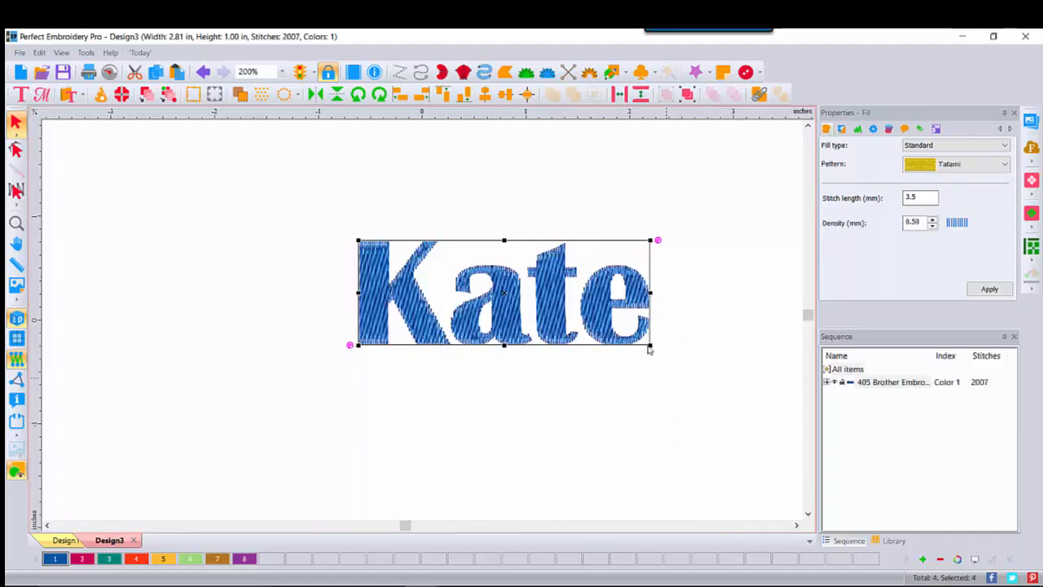
Try converting the filled lettering to Applique and undo the conversion
right_click(555, 301)
mouse_move(603, 392)
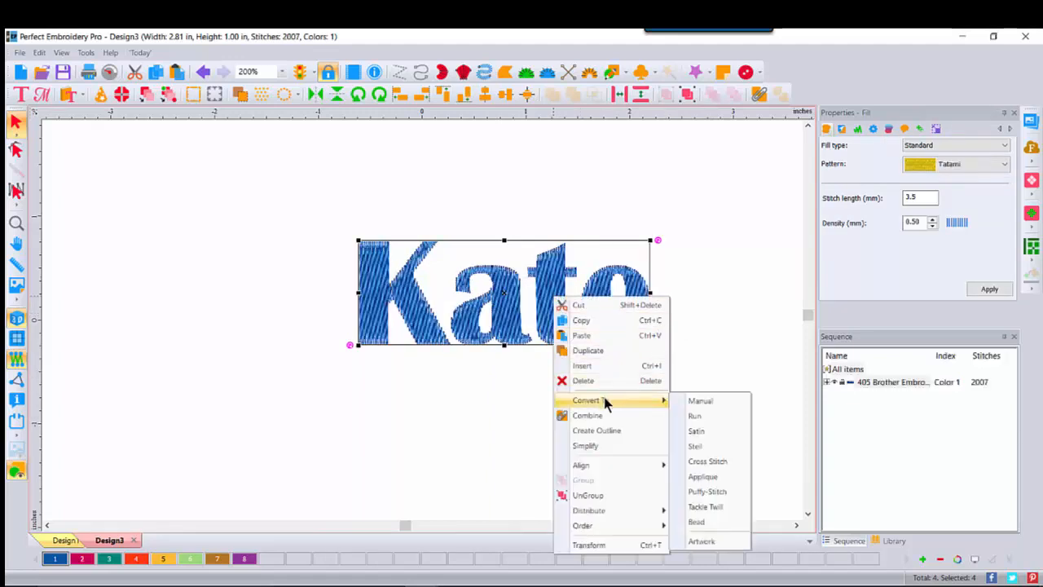
click(703, 477)
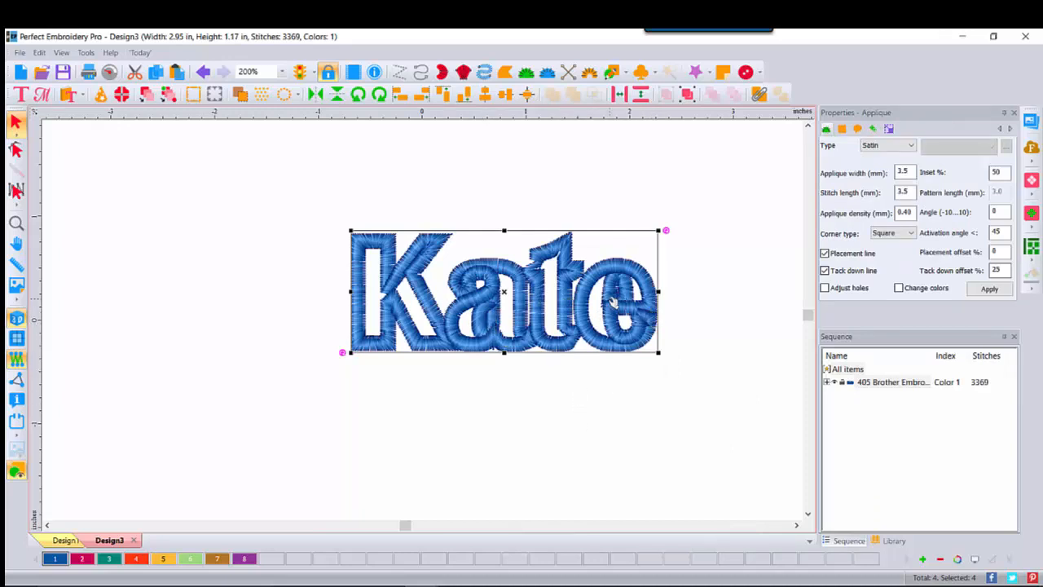
click(203, 72)
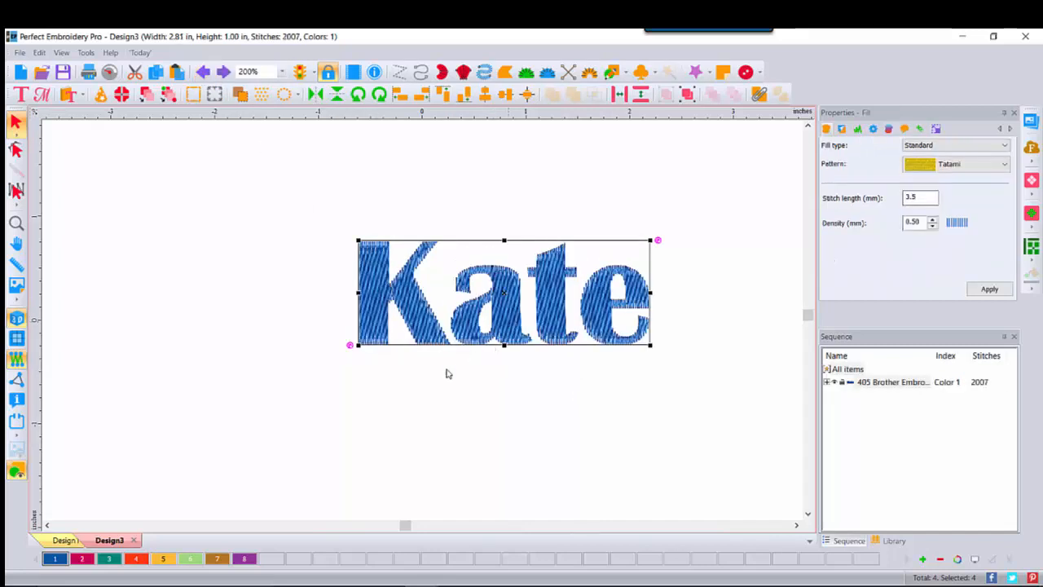
Switch to Design1 and select the blue and pink Arial texts in turn to compare their text properties
click(61, 540)
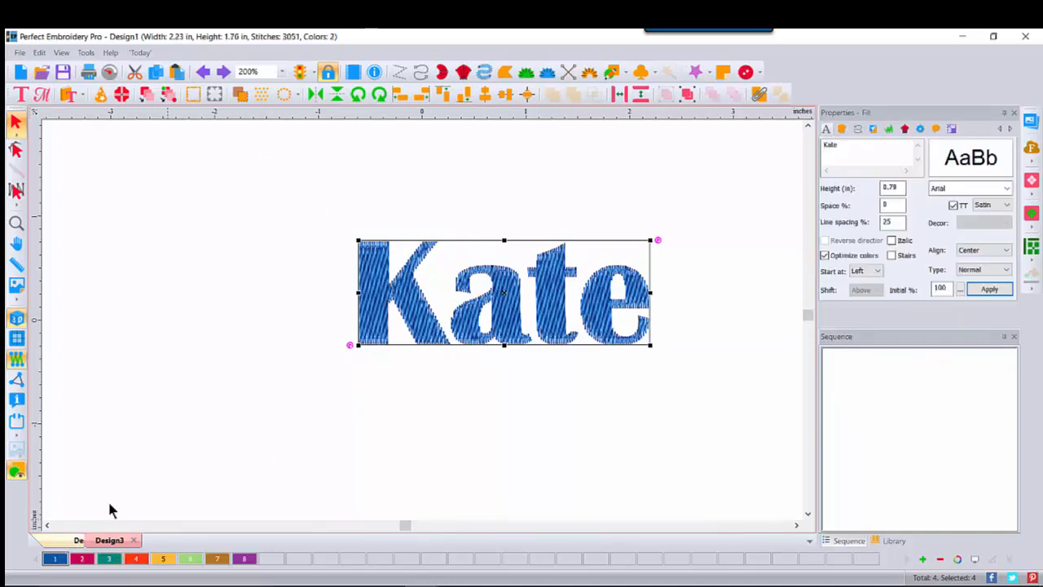
click(257, 267)
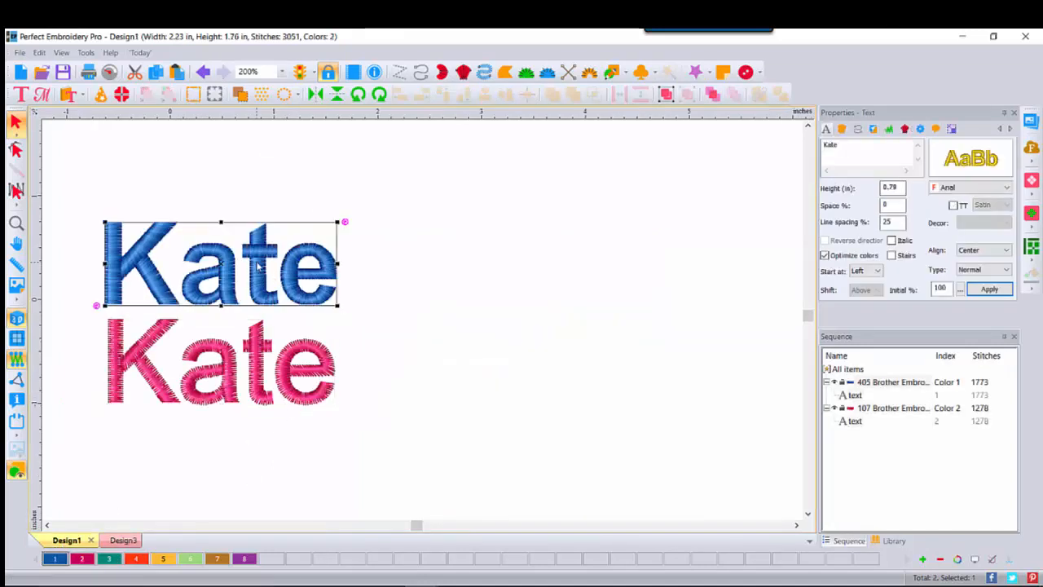
click(260, 381)
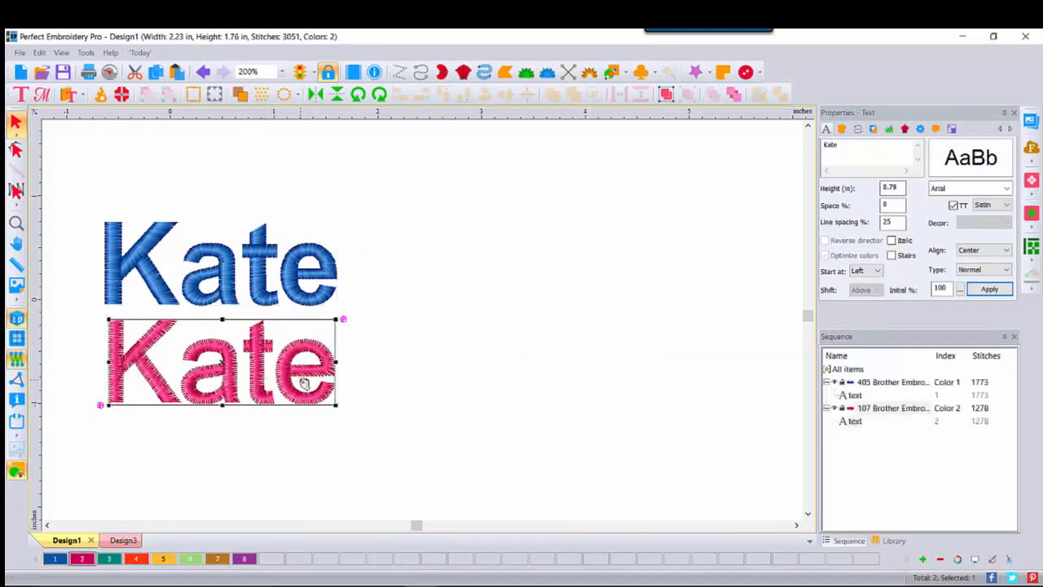
Open the design 2 TT Text comparisons.c2s and show its stitches in 3D at 100% zoom
click(42, 73)
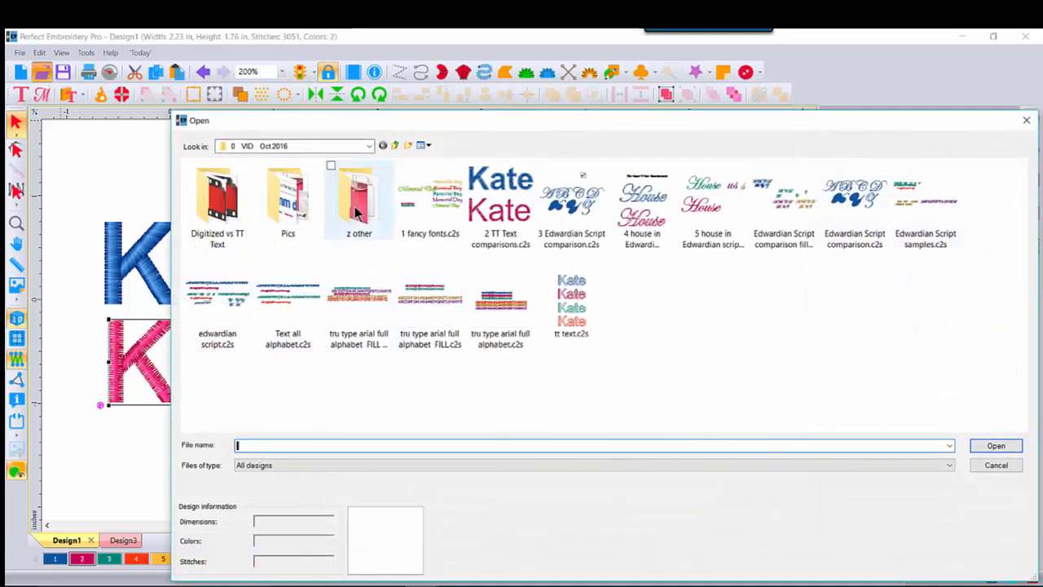
double_click(499, 195)
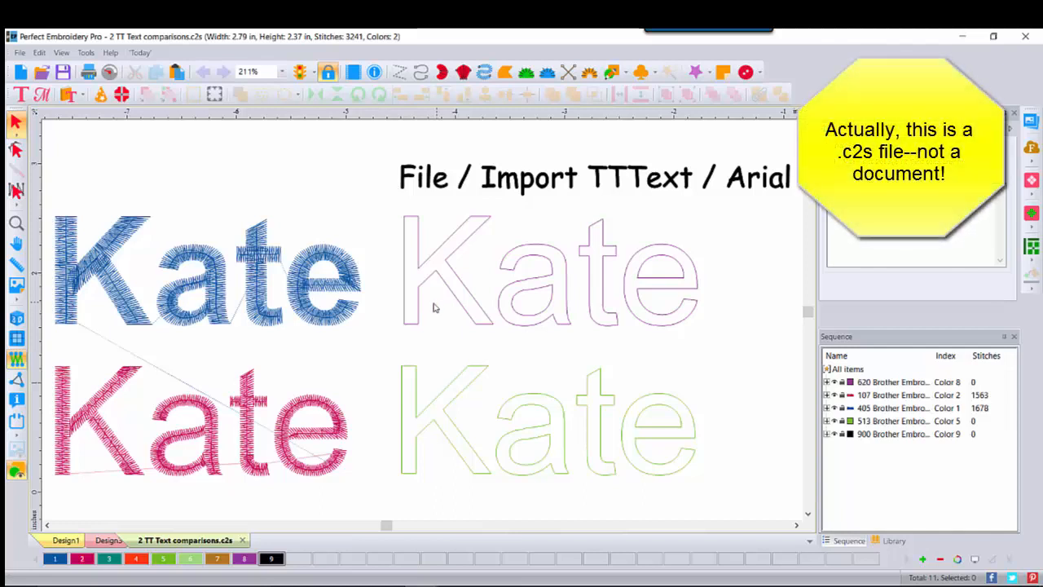
click(17, 318)
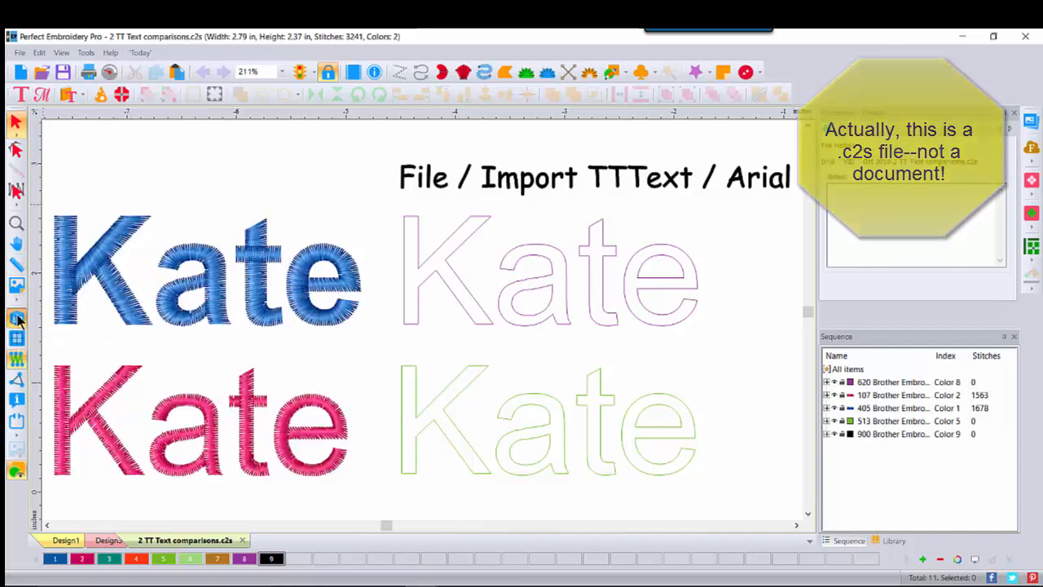
click(281, 71)
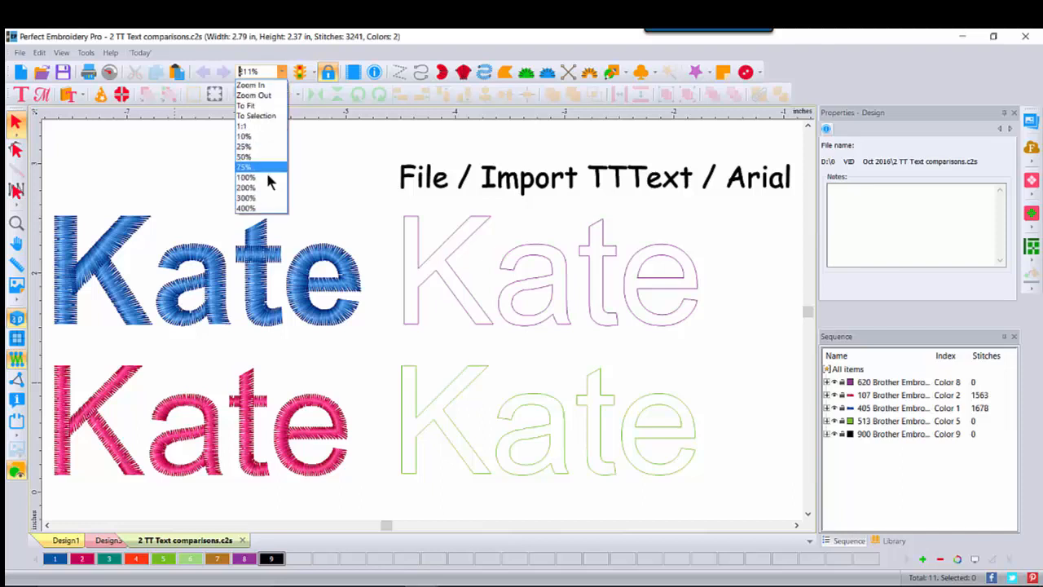
click(261, 178)
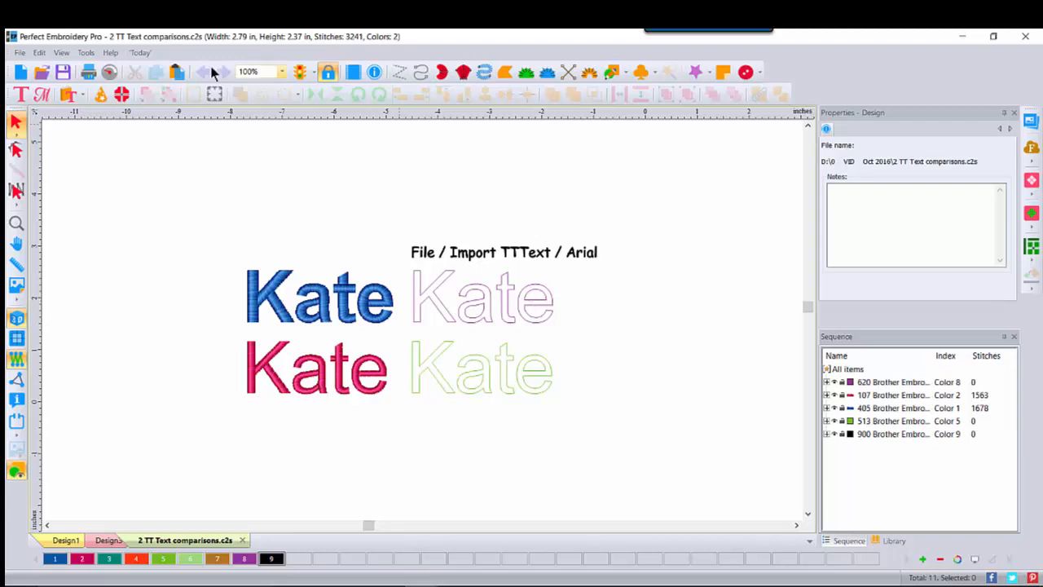
click(19, 52)
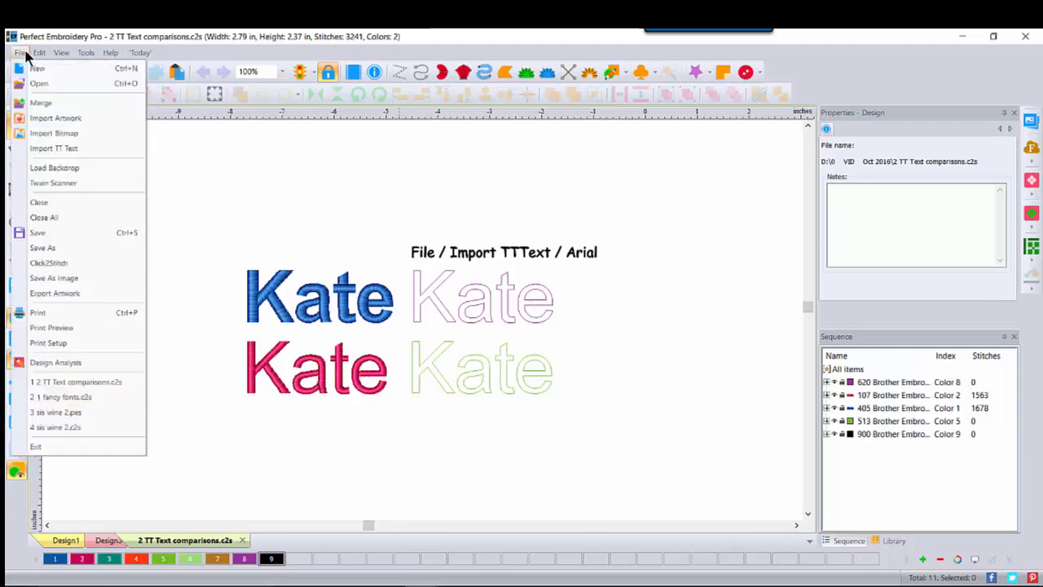
click(65, 147)
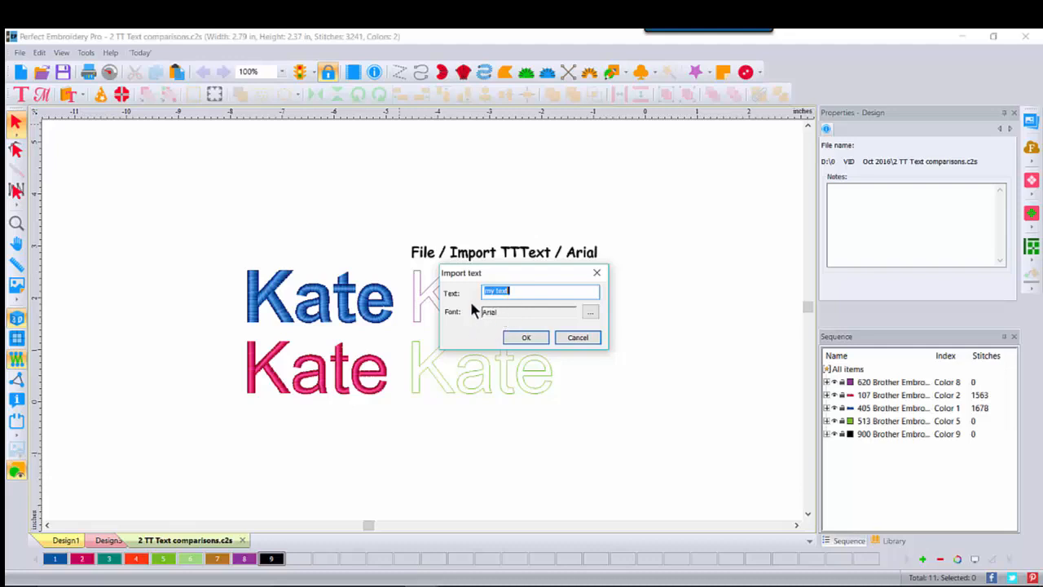
click(578, 337)
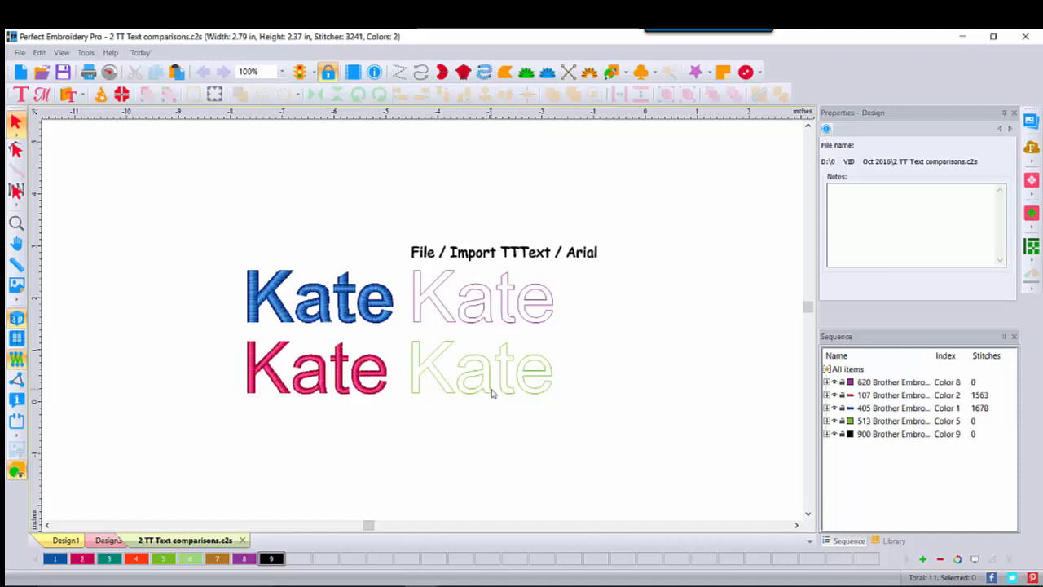
Convert the purple outline artwork lettering to Satin stitches
click(282, 71)
click(261, 187)
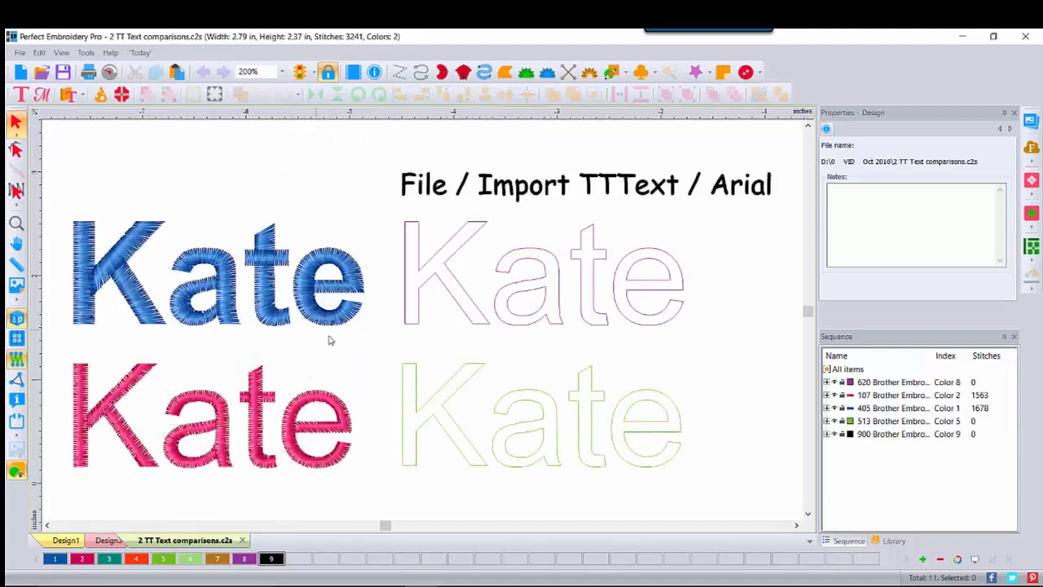
click(452, 273)
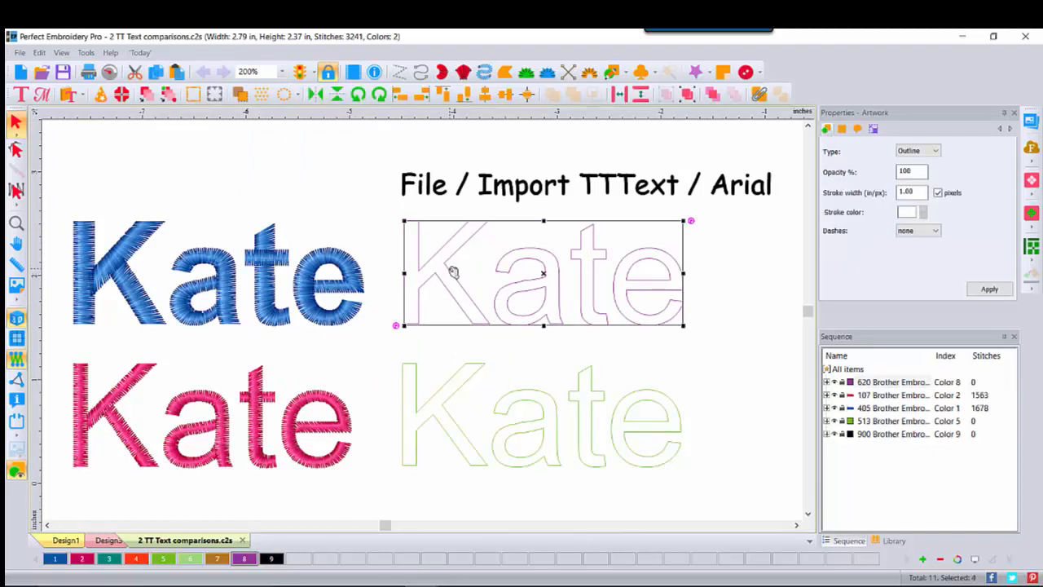
right_click(453, 272)
mouse_move(506, 370)
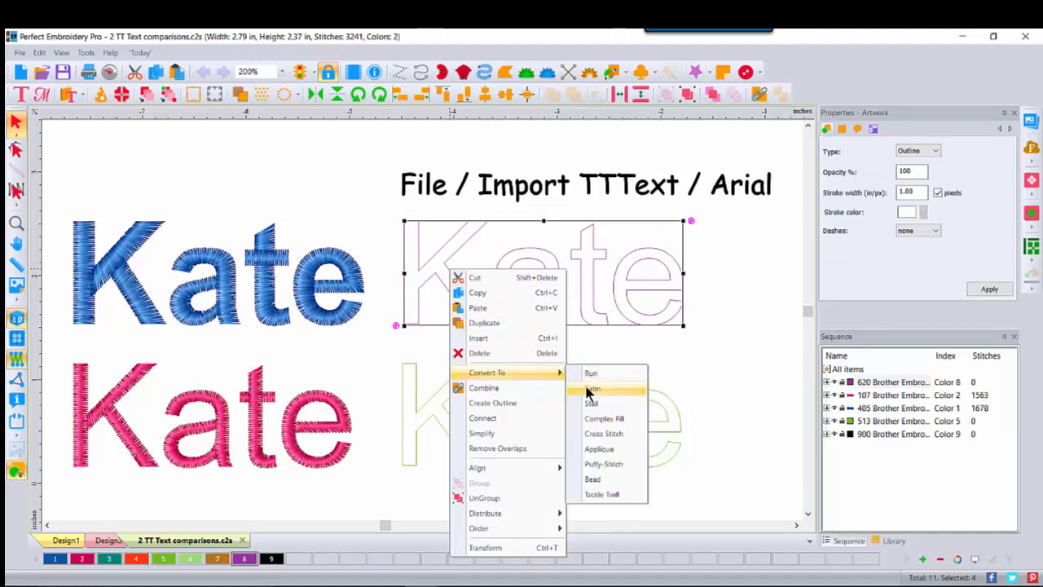
click(589, 389)
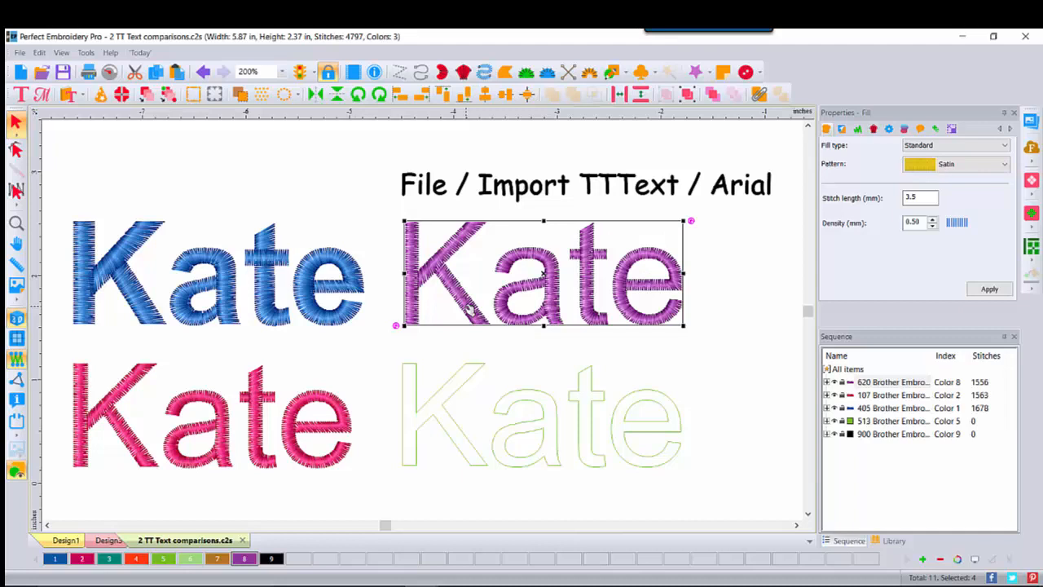
Place the purple satin lettering over the pink lettering and align the two on their centers
drag(471, 308, 137, 454)
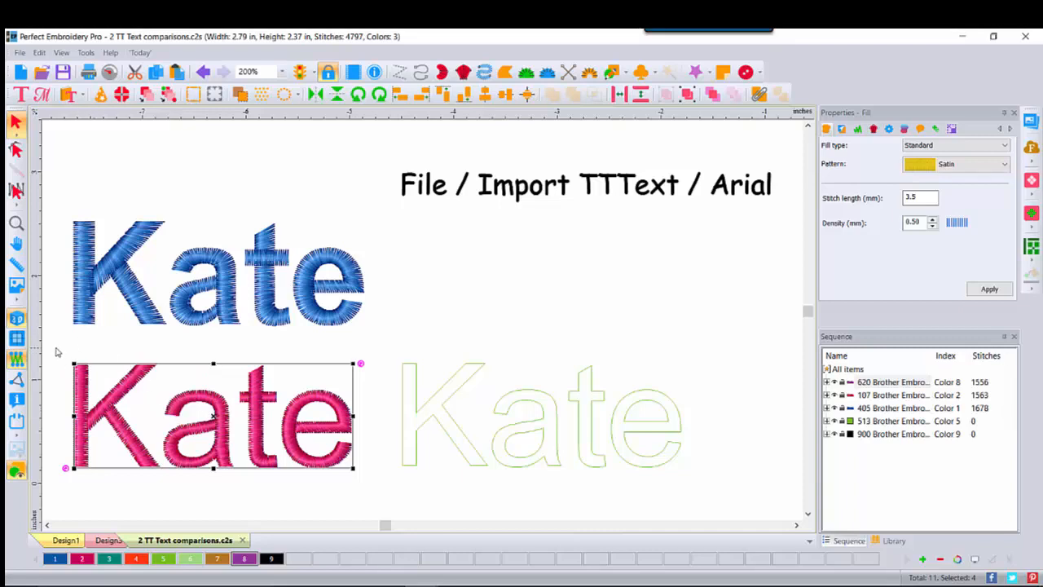
drag(54, 342, 313, 499)
drag(356, 501, 383, 503)
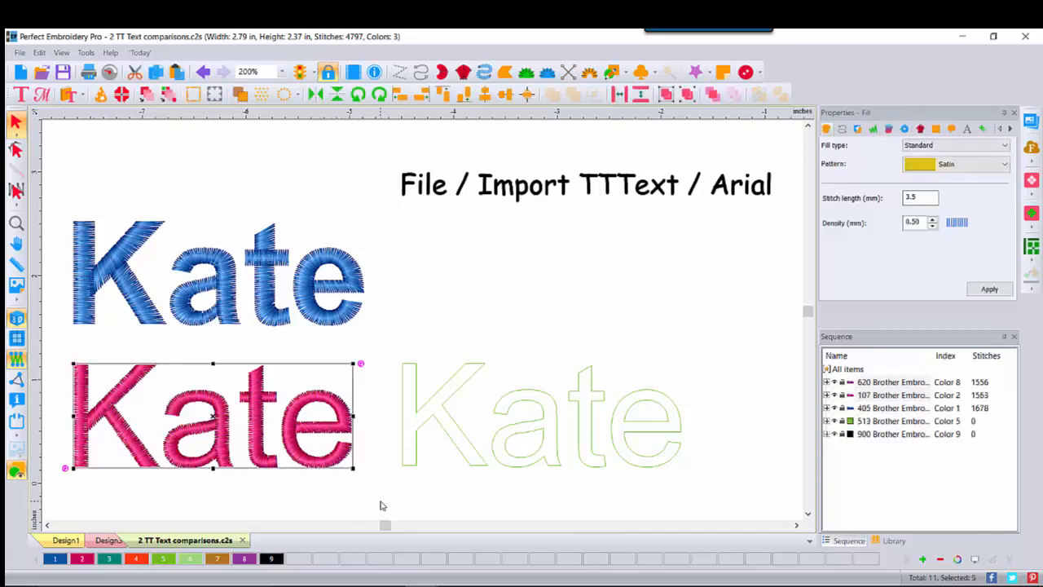
click(526, 96)
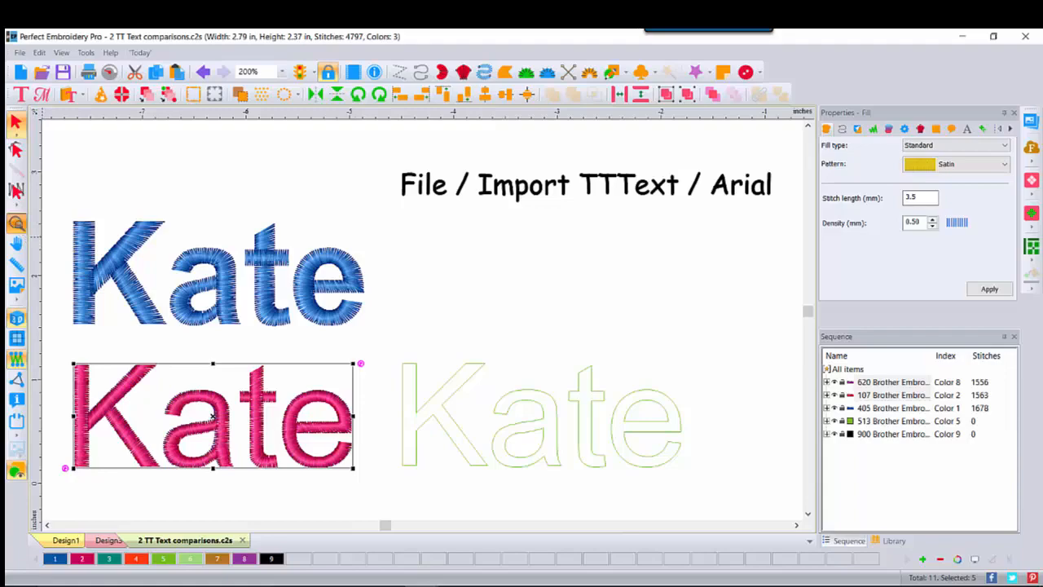
Zoom in on the overlaid purple and pink lettering to compare their shapes and stitches up close
click(15, 223)
click(211, 416)
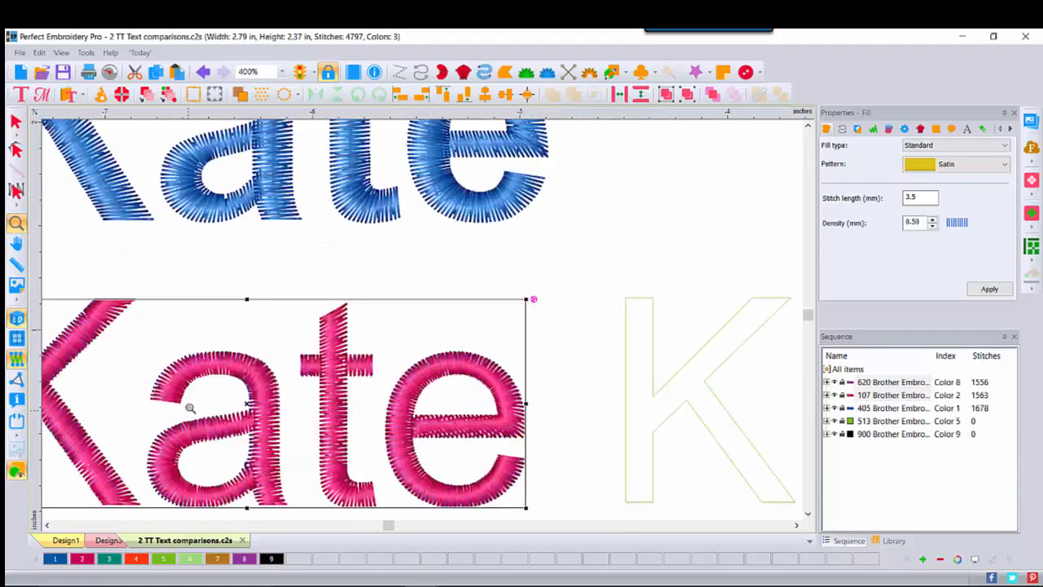
click(190, 407)
click(191, 405)
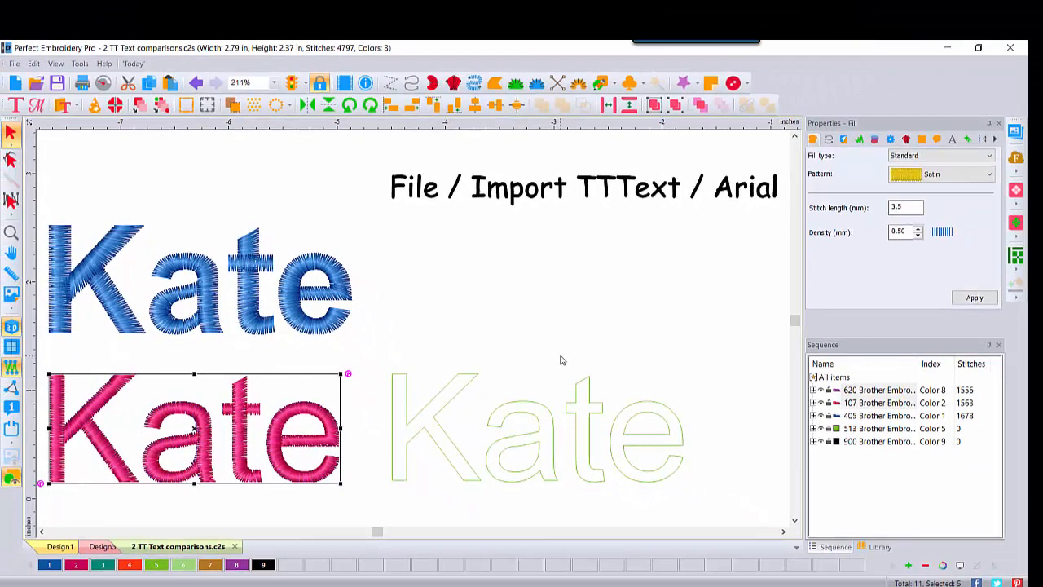
Move the purple satin lettering back beside the blue lettering and compare its properties with those of the pink text
click(356, 408)
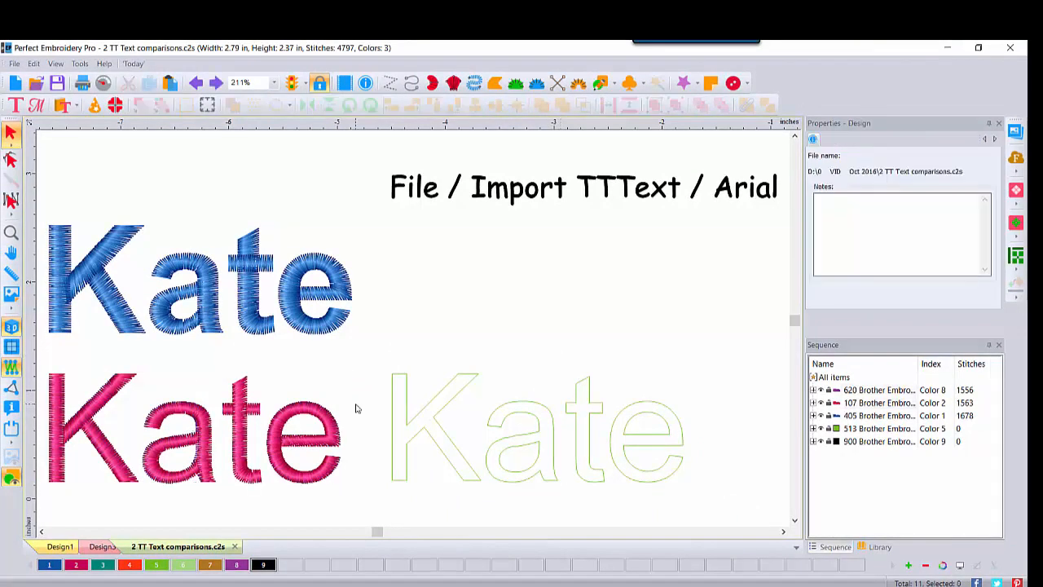
click(847, 389)
drag(195, 452, 589, 291)
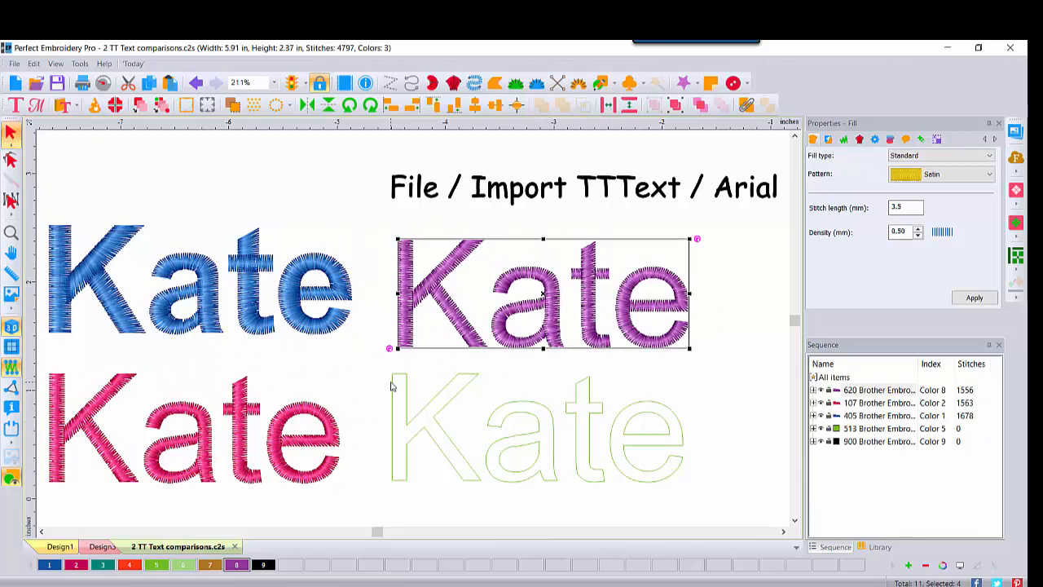
click(207, 441)
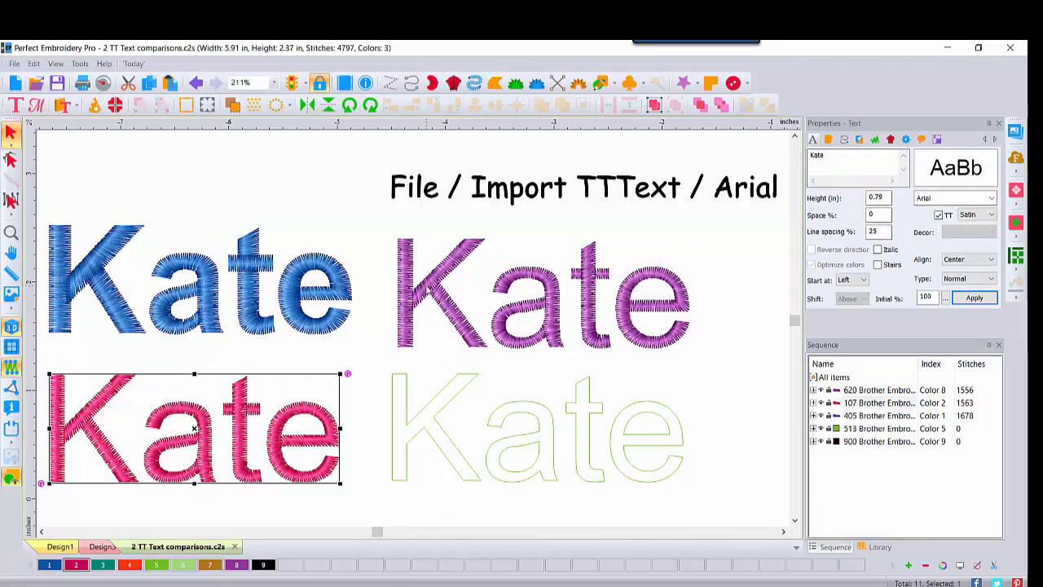
click(429, 290)
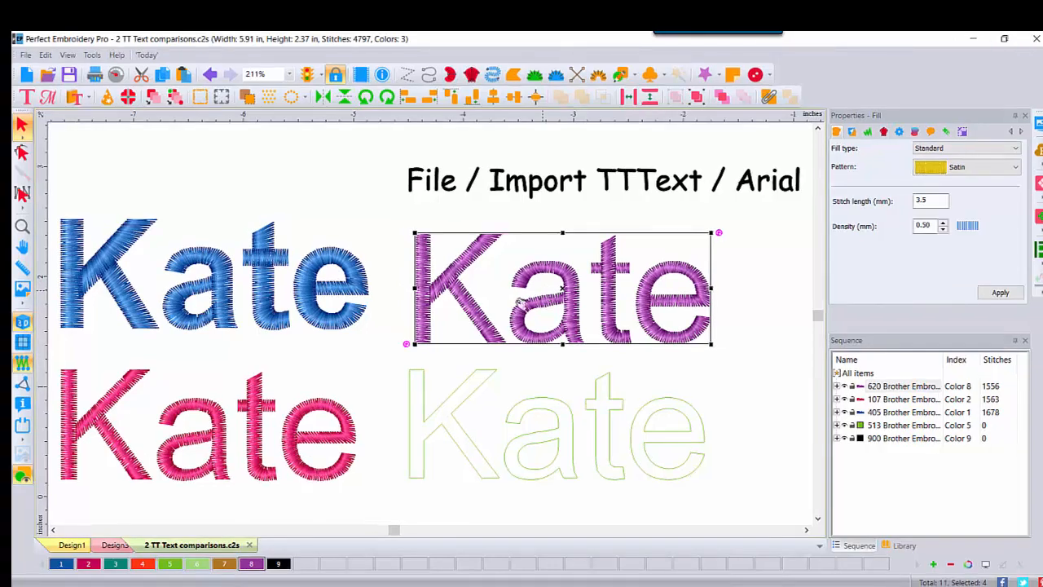
Convert the green outline artwork lettering to Complex Fill stitches
click(423, 405)
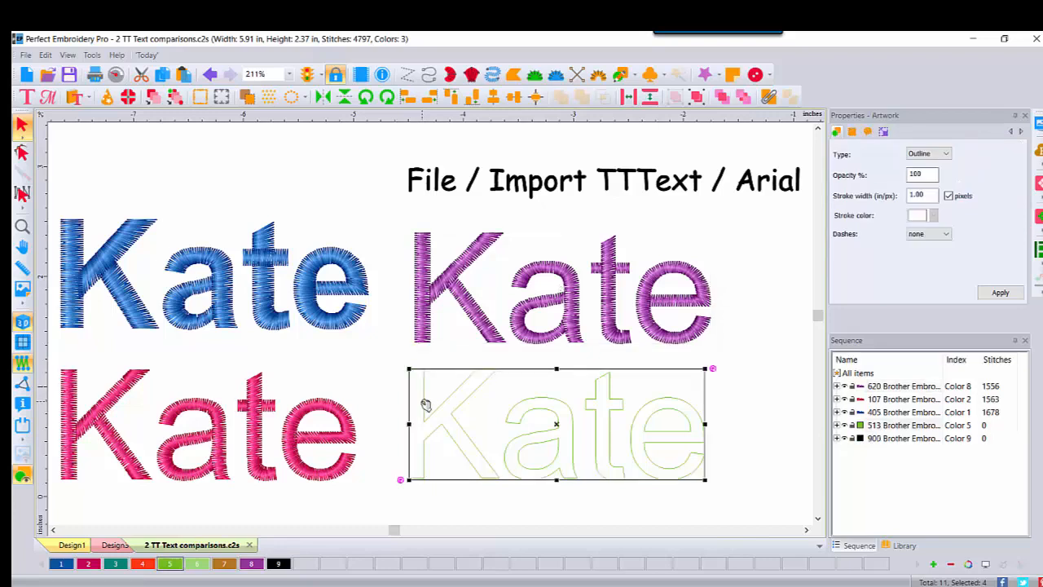
right_click(425, 406)
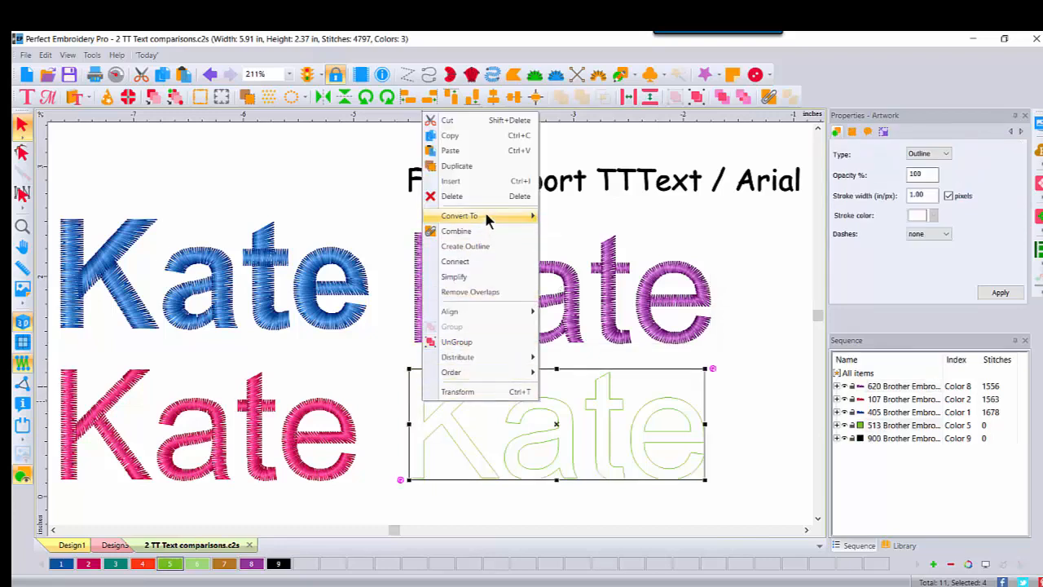
mouse_move(484, 215)
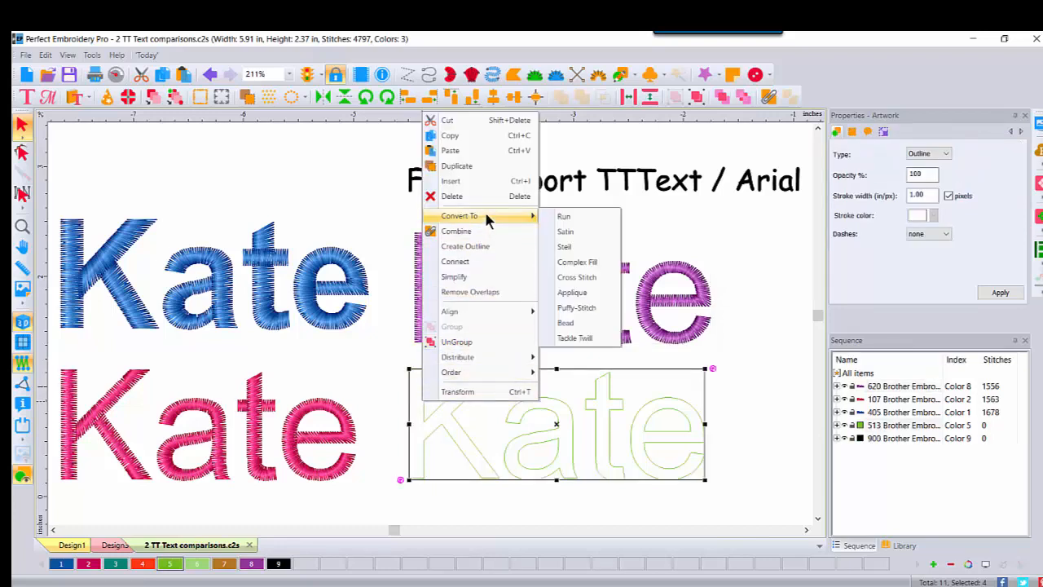
click(577, 263)
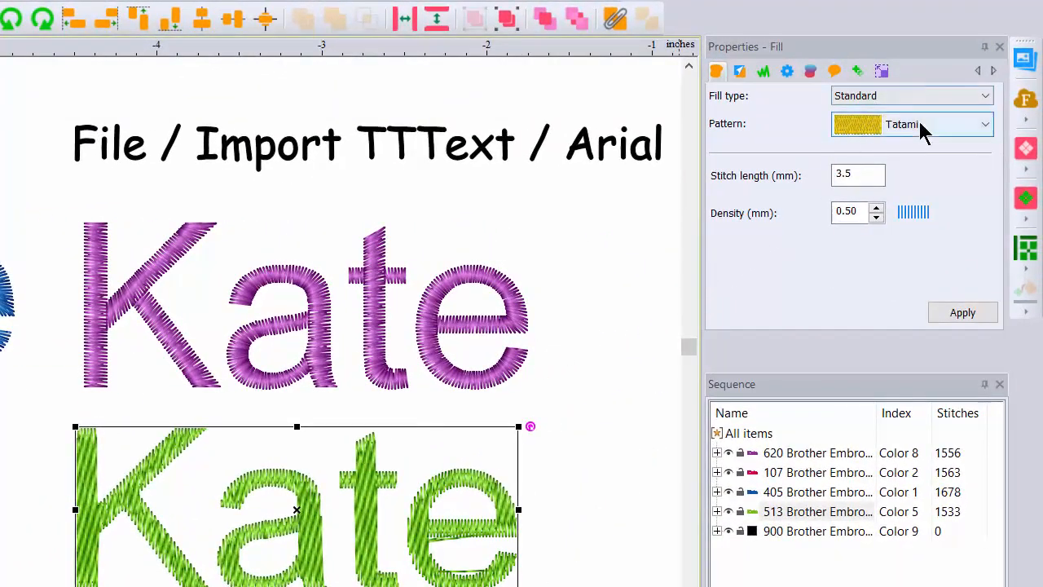
Change the green lettering's fill pattern to Satin, apply it and deselect the lettering
click(986, 125)
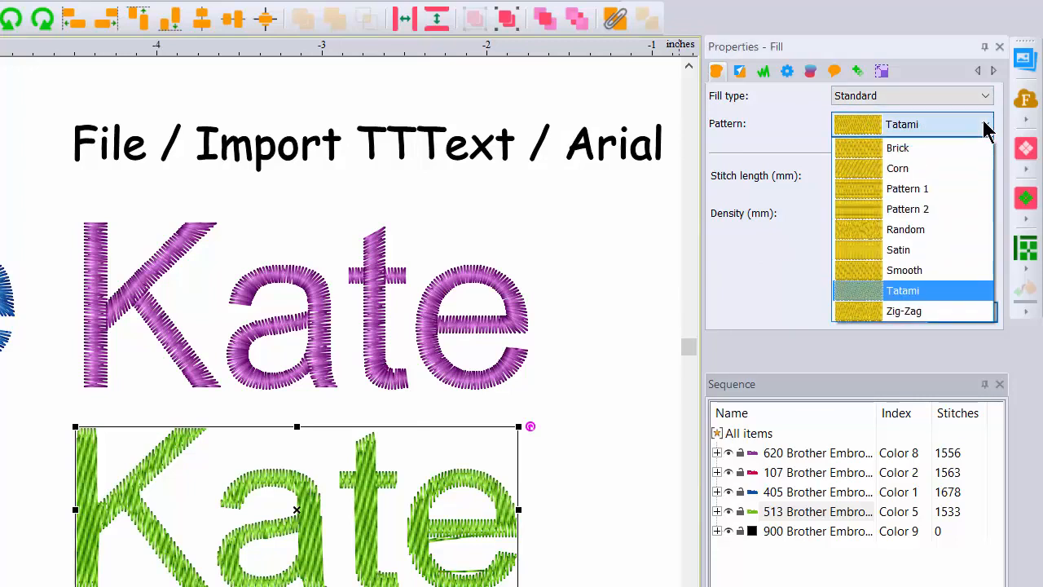
click(897, 250)
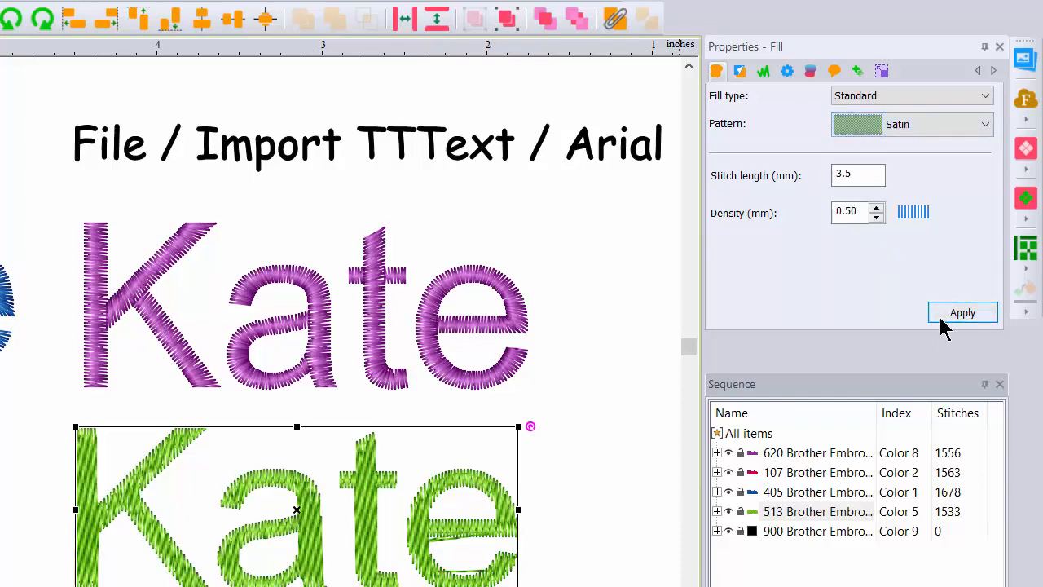
click(949, 316)
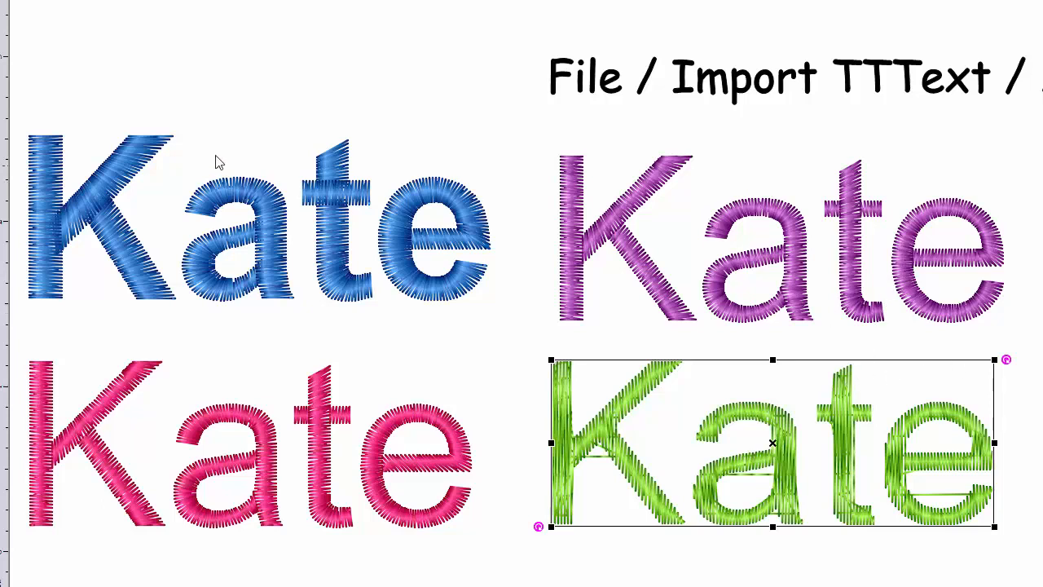
key(Escape)
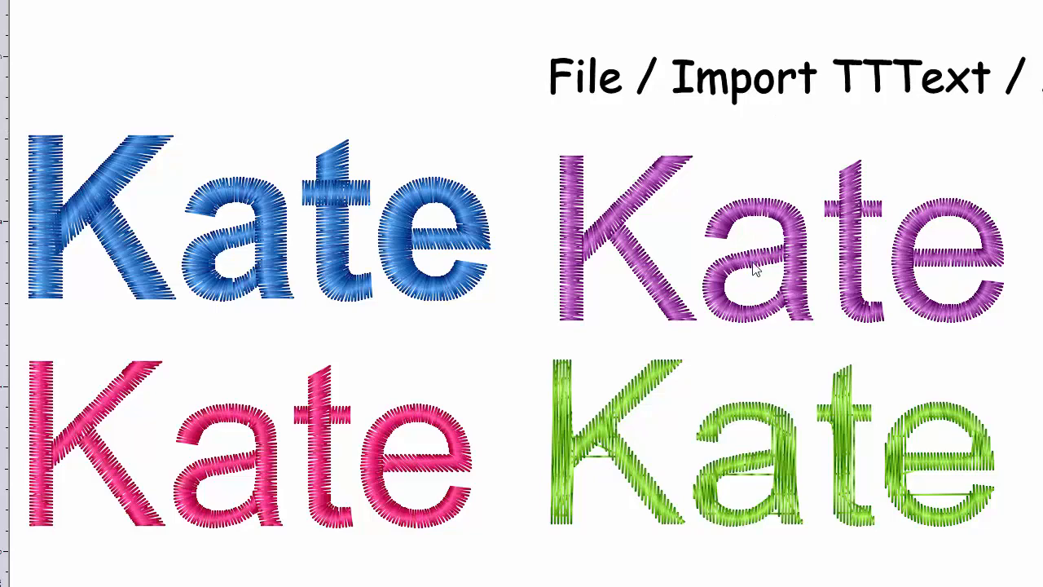
Enlarge the view to 400% and compare the stitch directions of the purple satin lettering and the green fill lettering
click(668, 307)
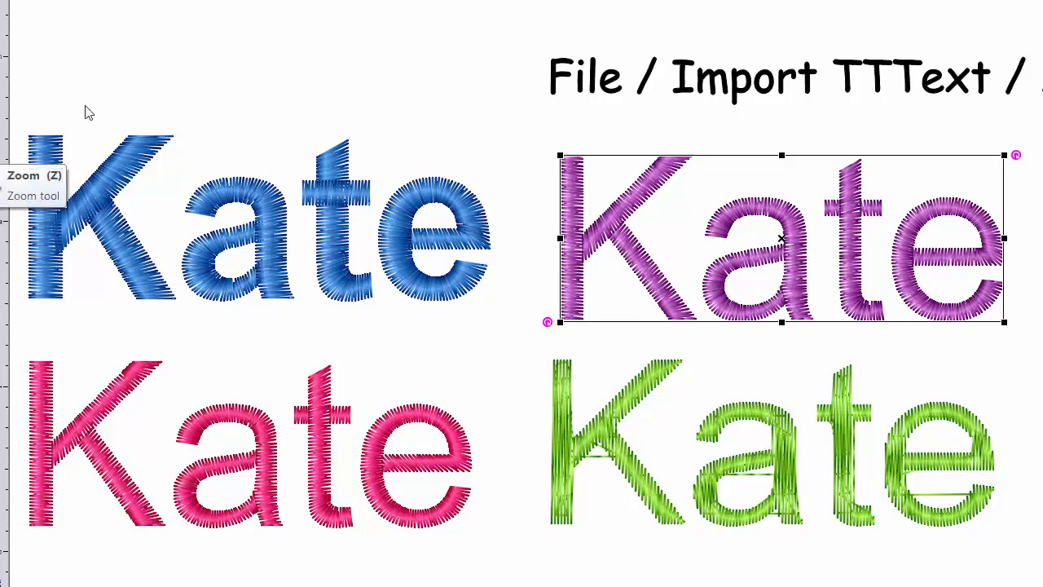
click(317, 2)
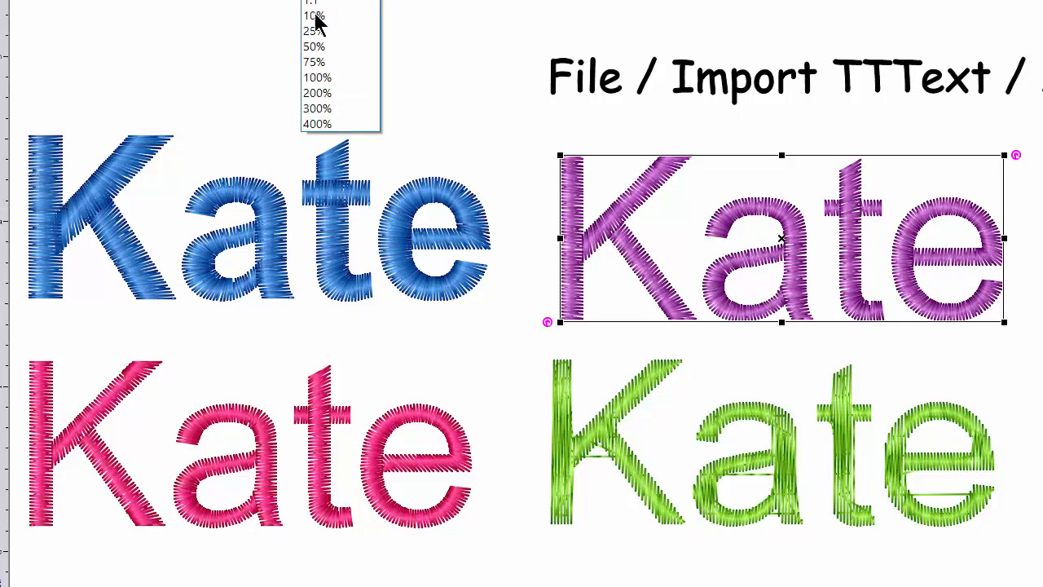
click(326, 96)
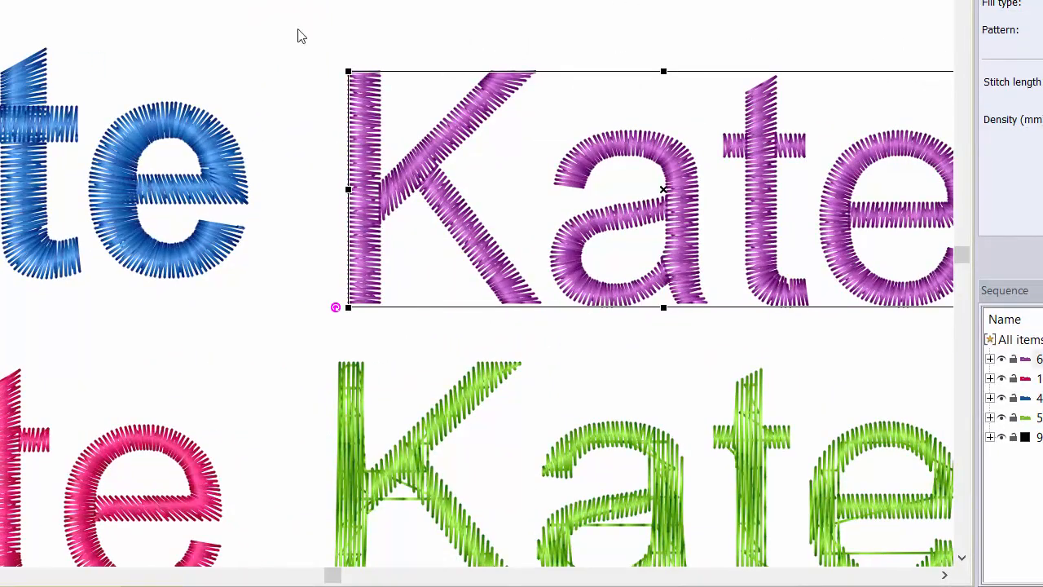
click(169, 2)
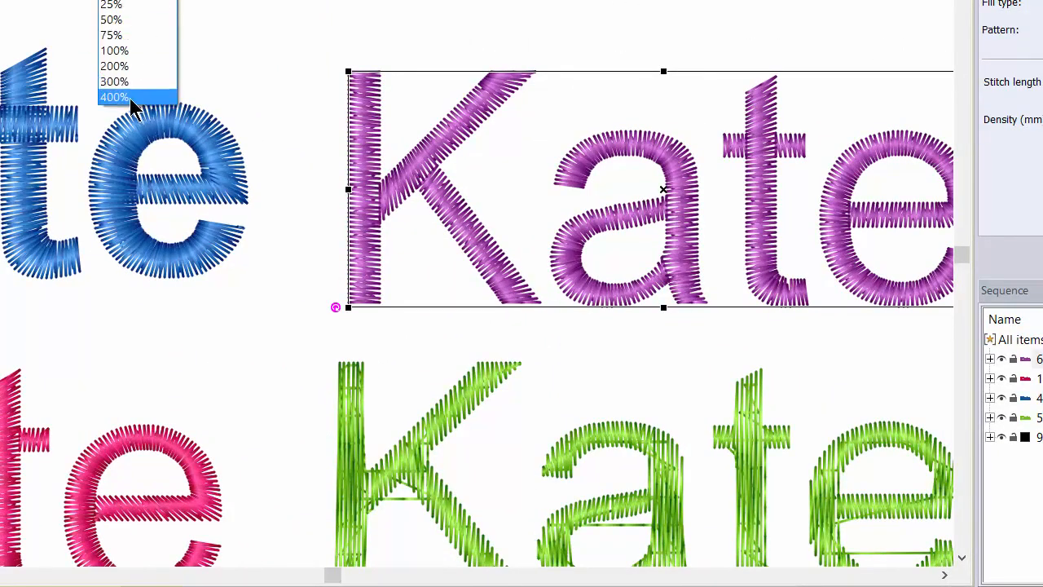
click(130, 98)
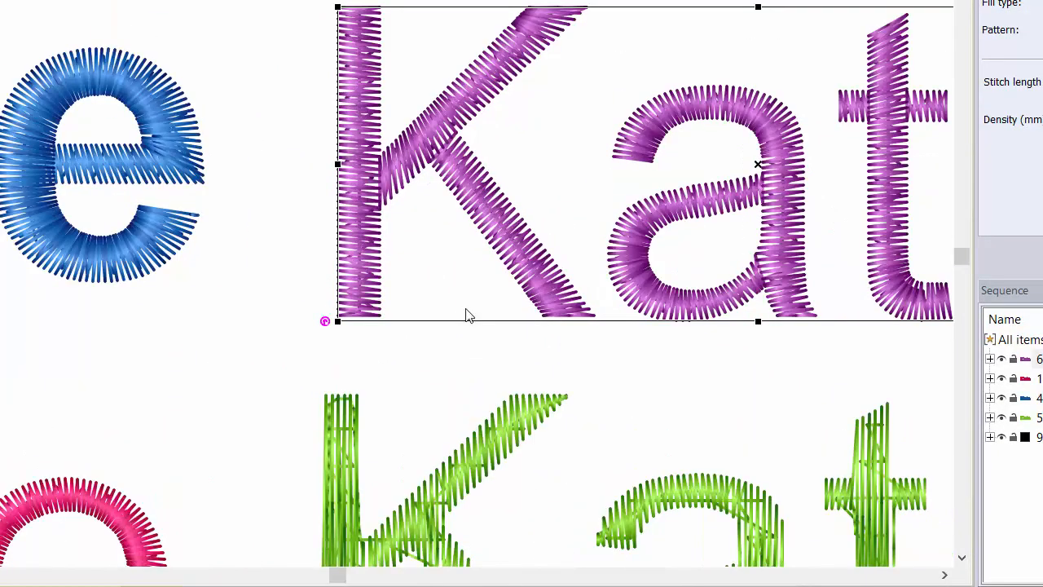
click(946, 576)
click(945, 576)
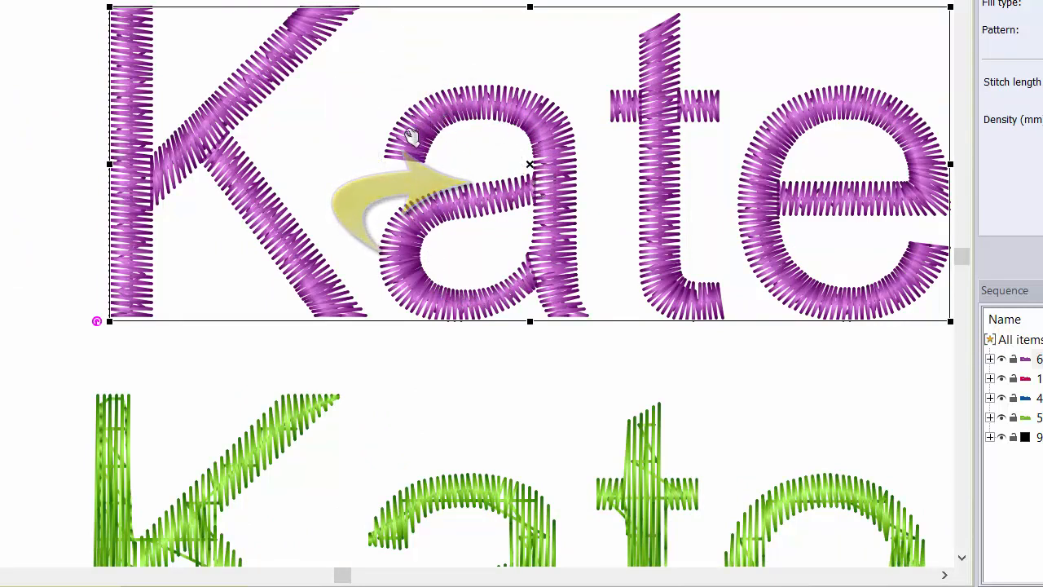
click(529, 165)
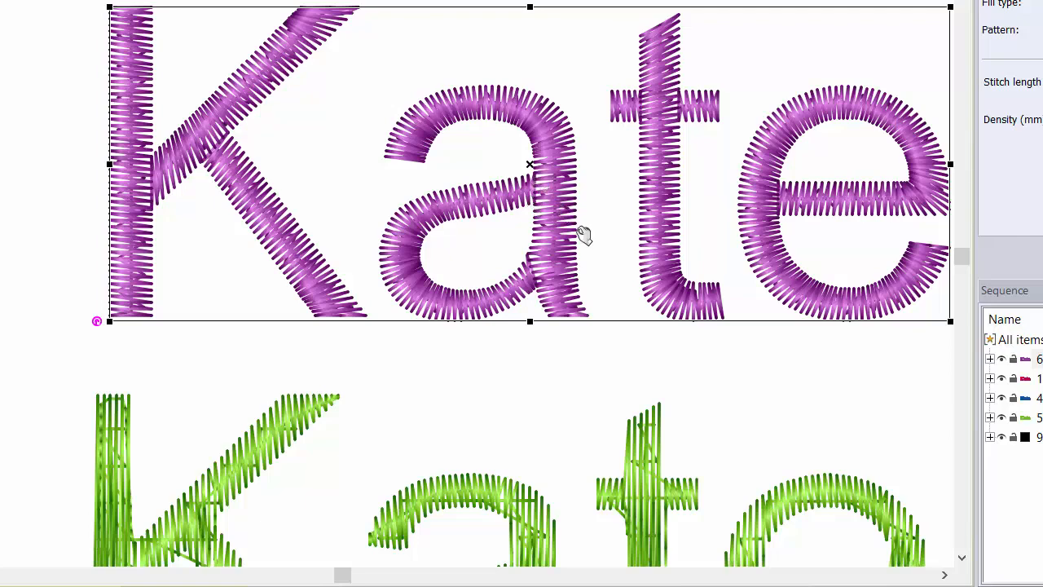
click(962, 561)
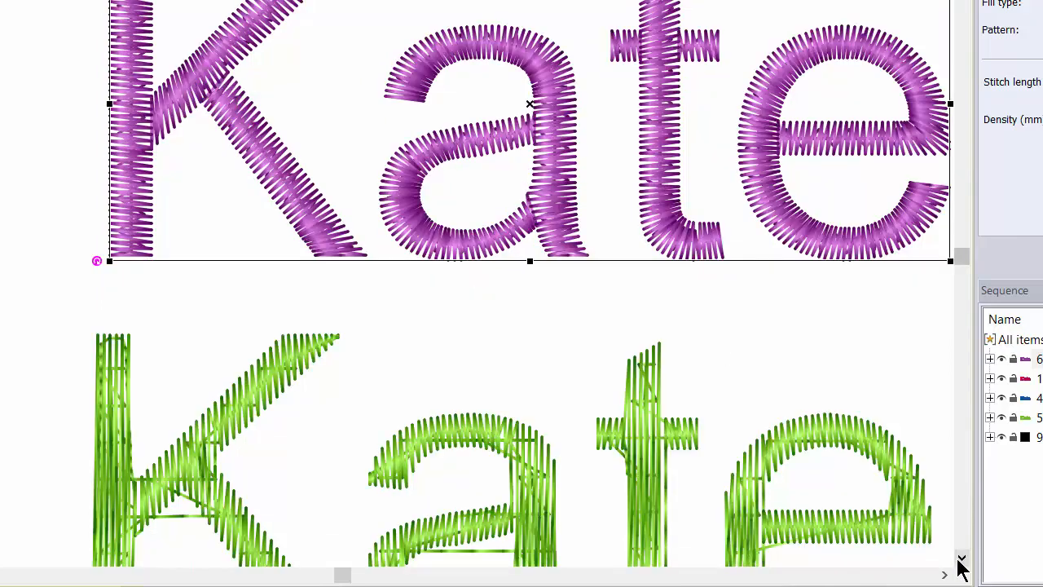
click(961, 561)
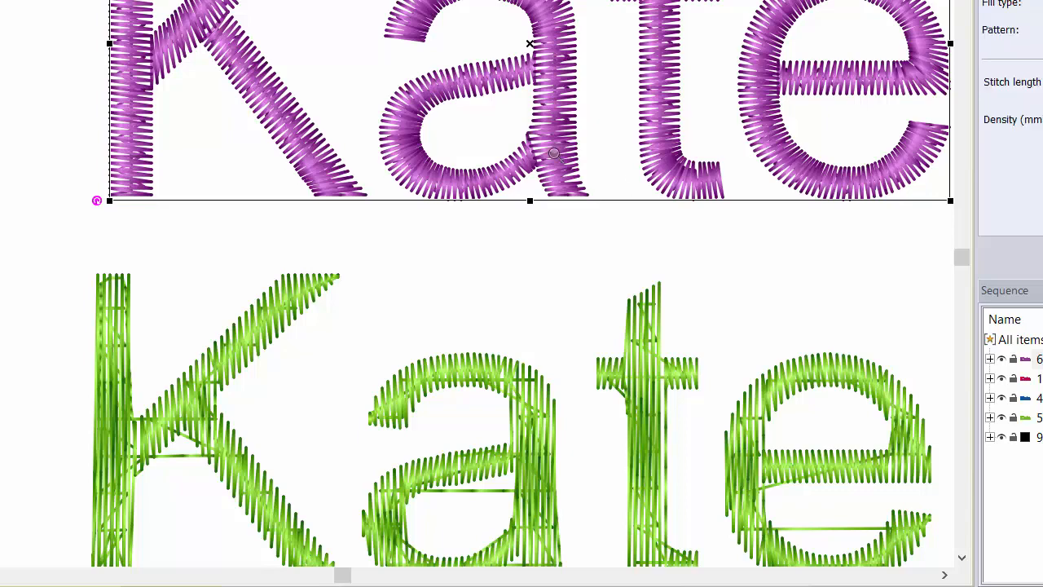
Zoom in on the purple letter a and examine its outline and angle lines with the Shape tool
scroll(554, 157, up, 2)
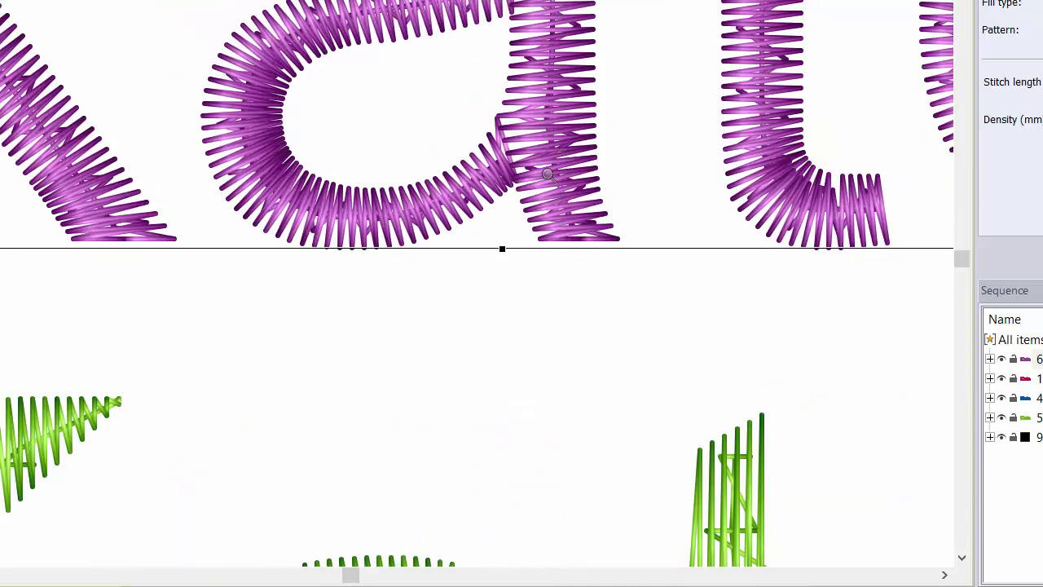
click(548, 174)
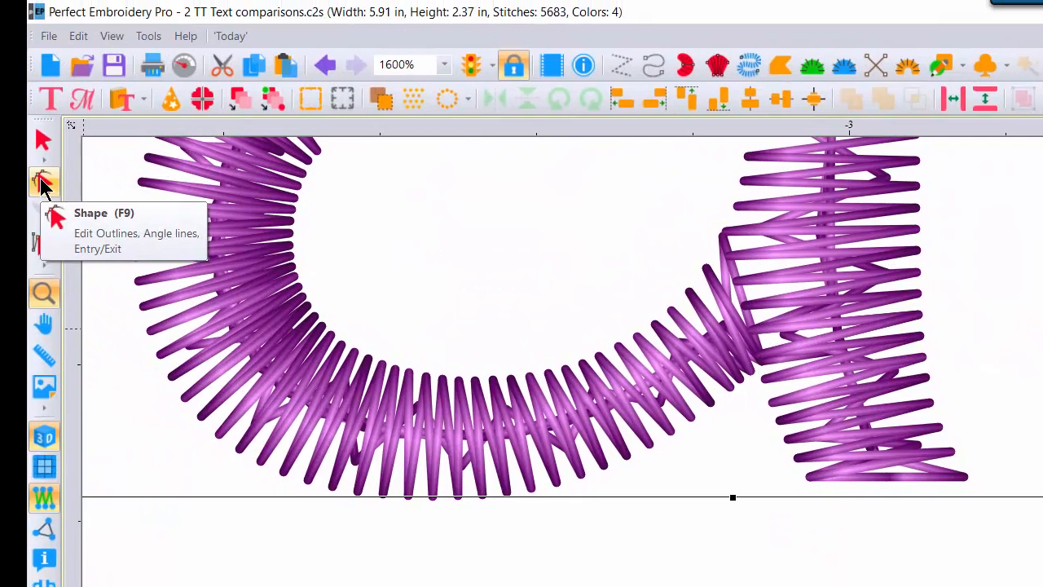
click(42, 183)
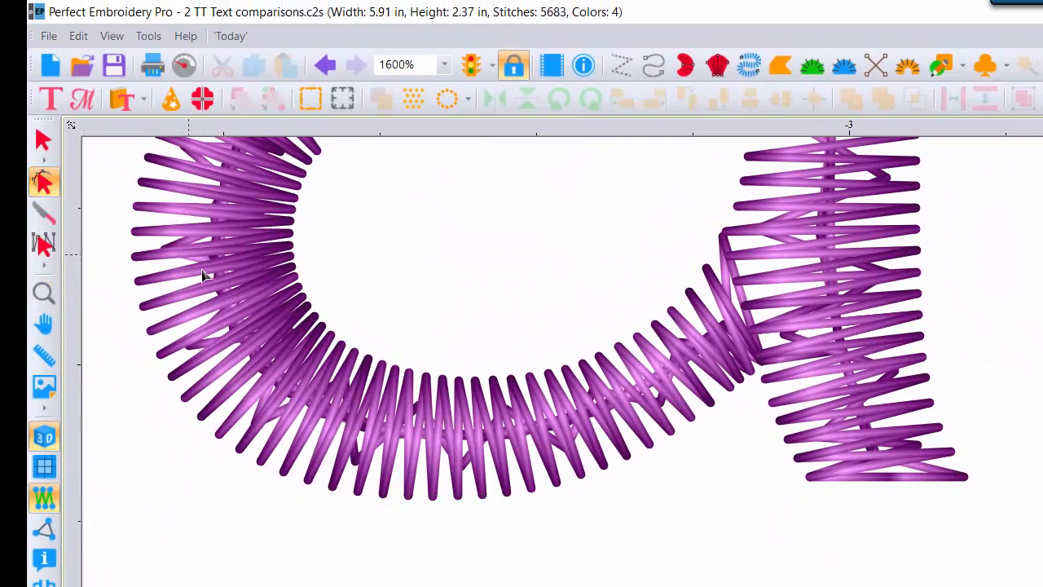
click(292, 253)
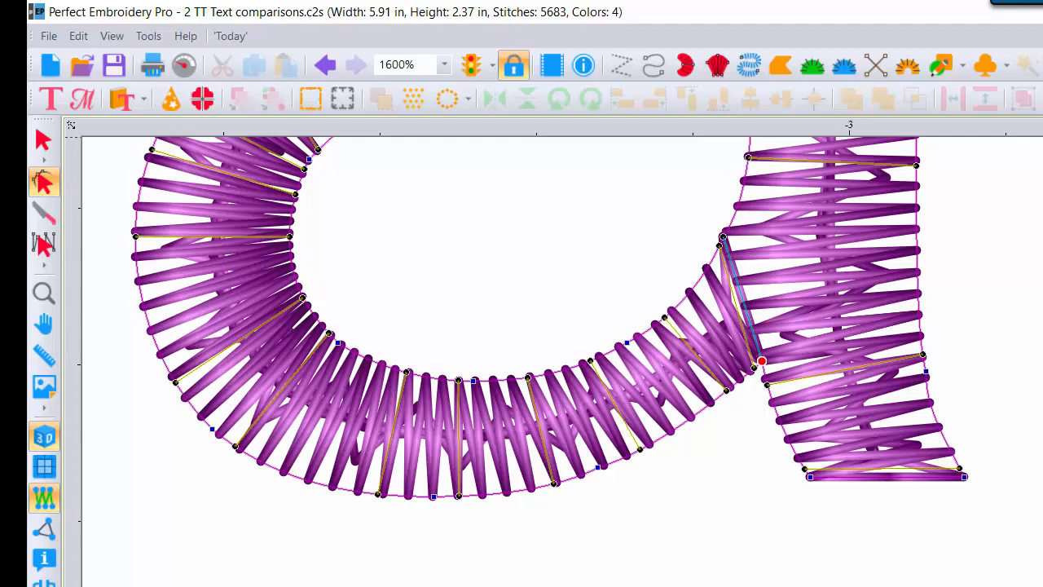
scroll(522, 358, up, 6)
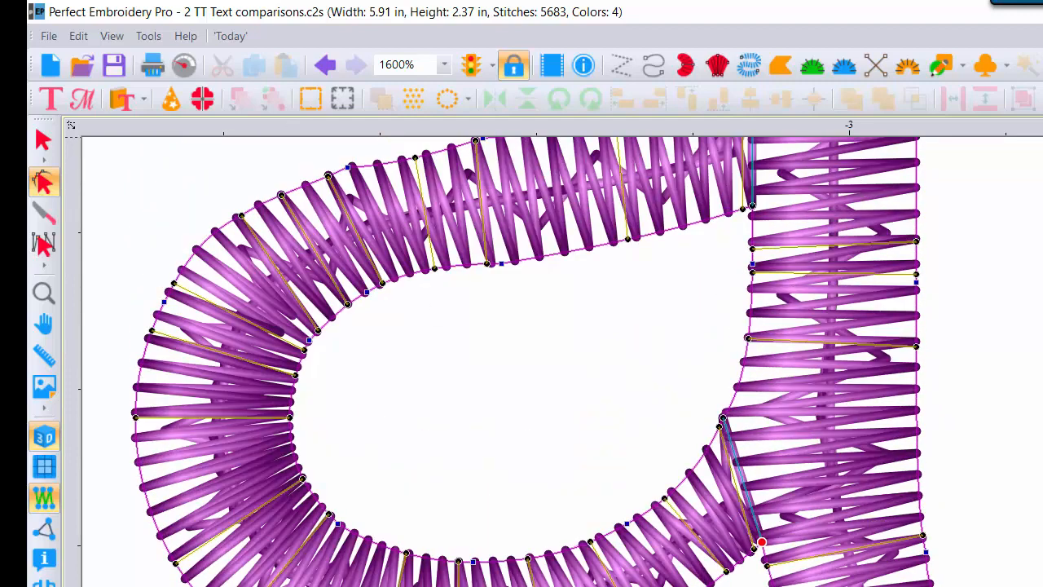
scroll(927, 237, up, 2)
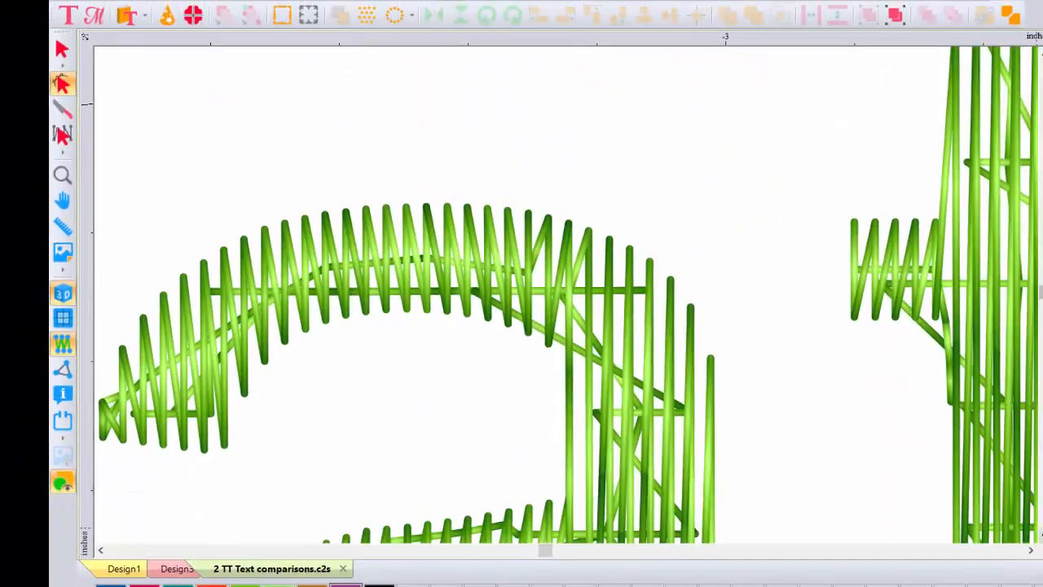
Examine the green letter a's outline and angle line with the Shape tool
scroll(569, 295, down, 3)
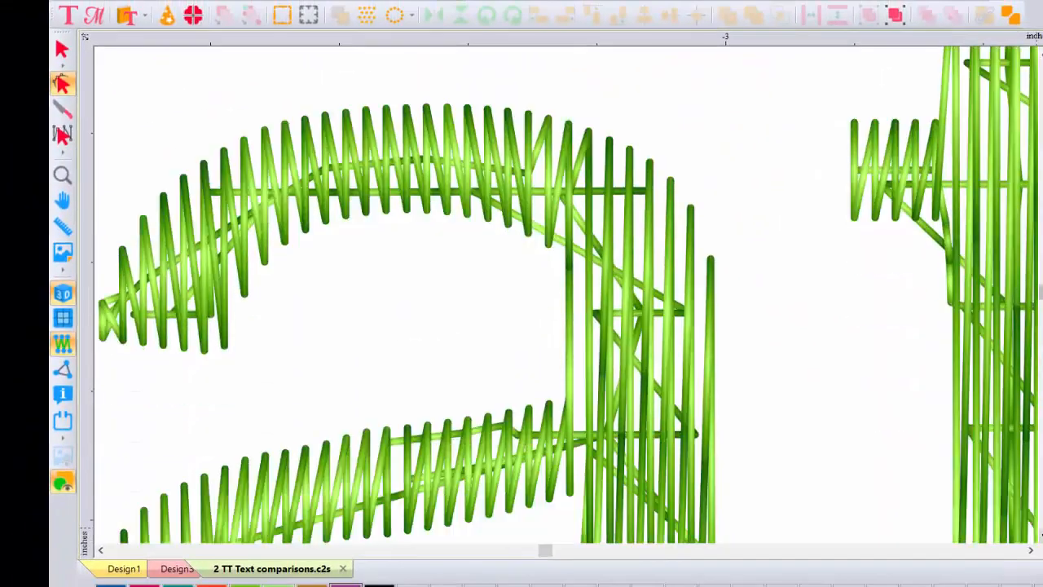
scroll(568, 295, down, 2)
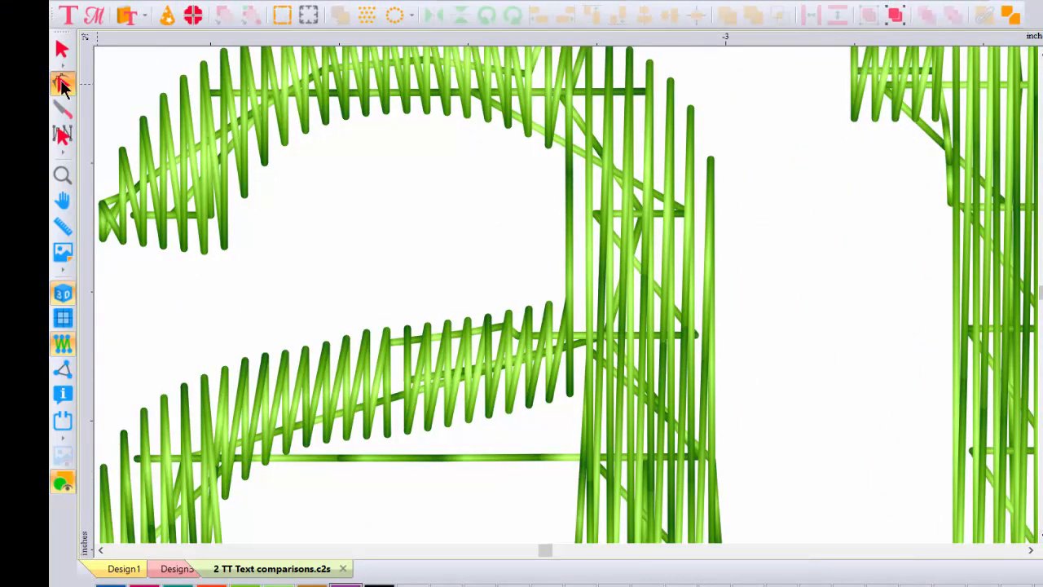
click(63, 85)
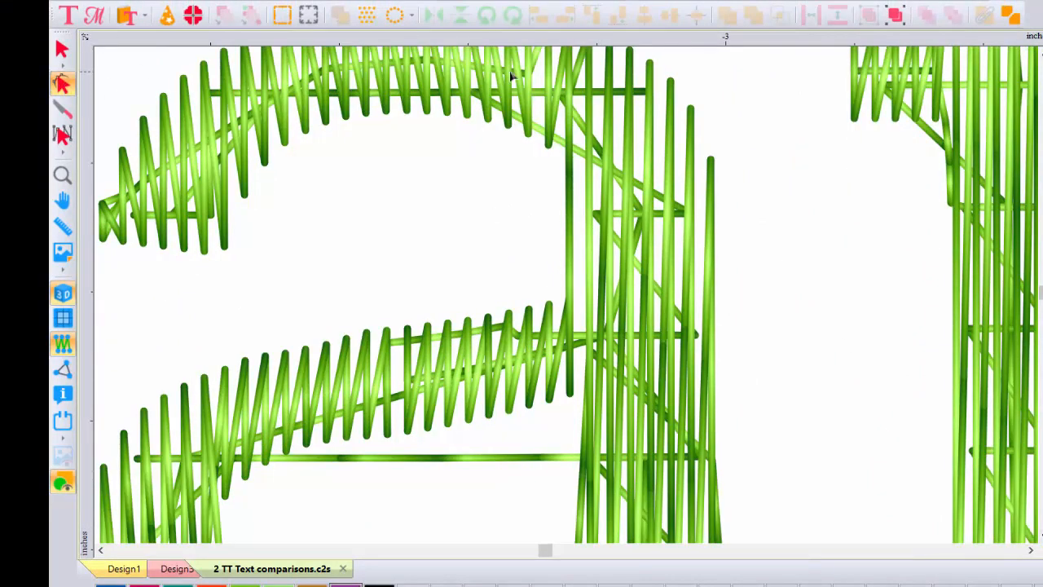
click(673, 88)
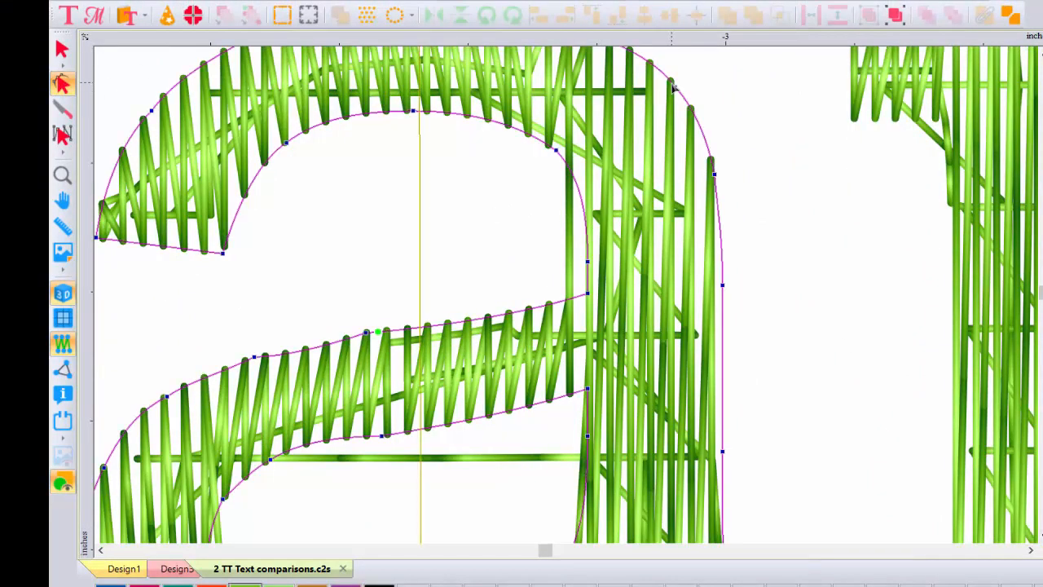
Slant the green letter a's stitches by moving the lower end of its angle line to the outer edge of the stem
click(63, 175)
right_click(416, 183)
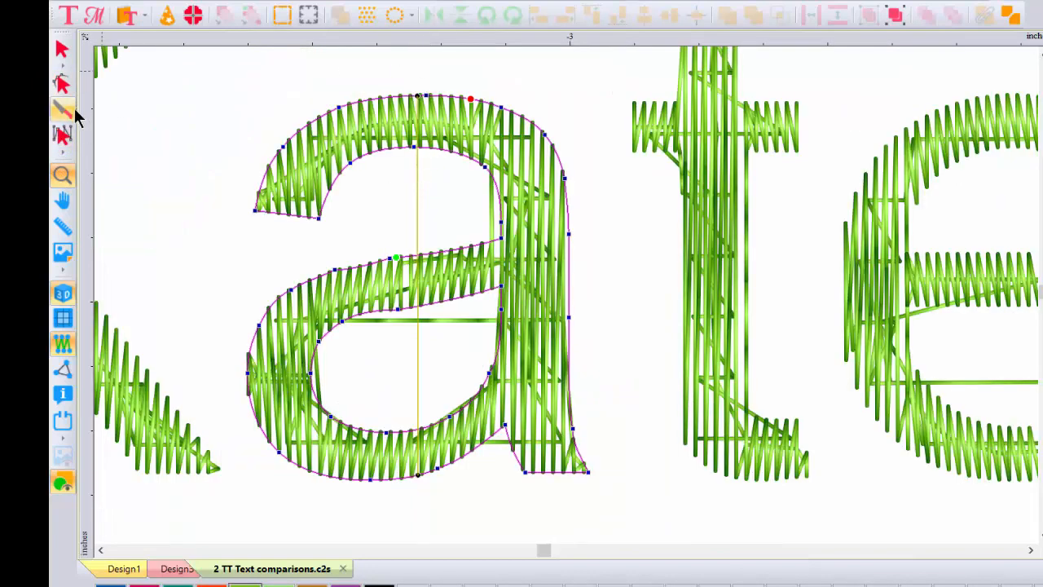
click(62, 84)
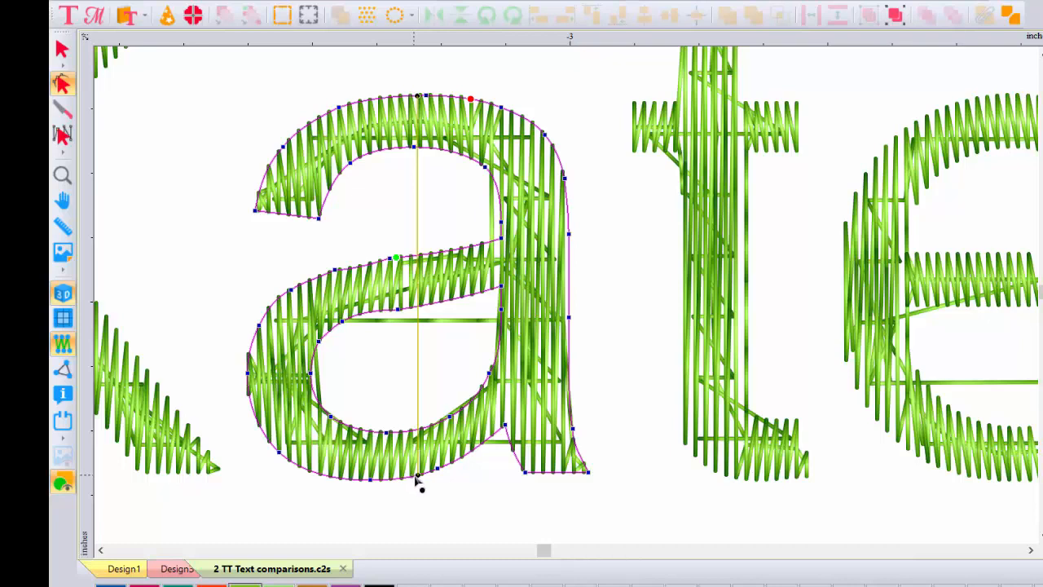
drag(418, 475, 568, 273)
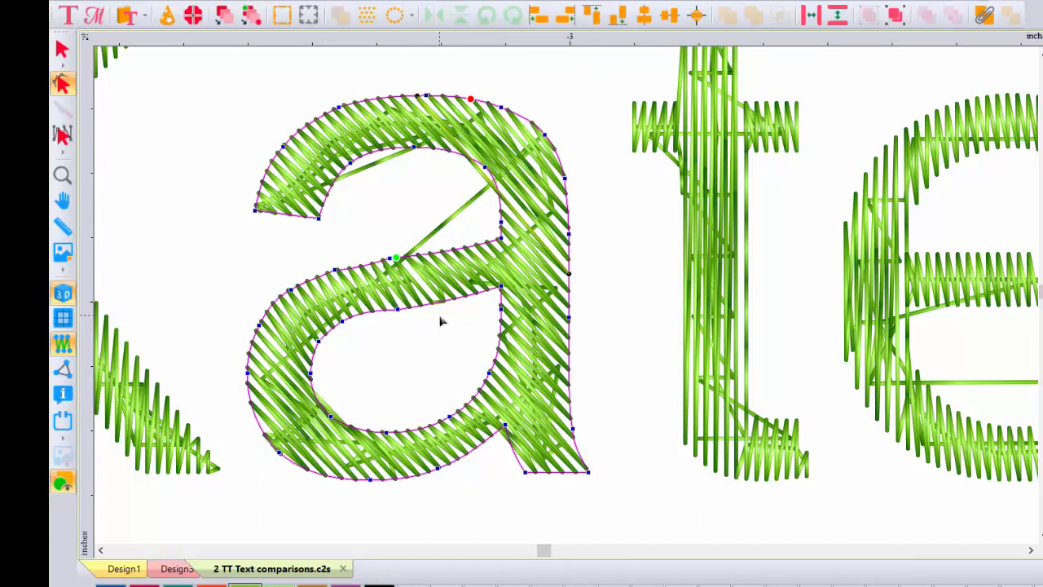
Set the green letter a's stitch angle to the 45-degree preset
right_click(416, 96)
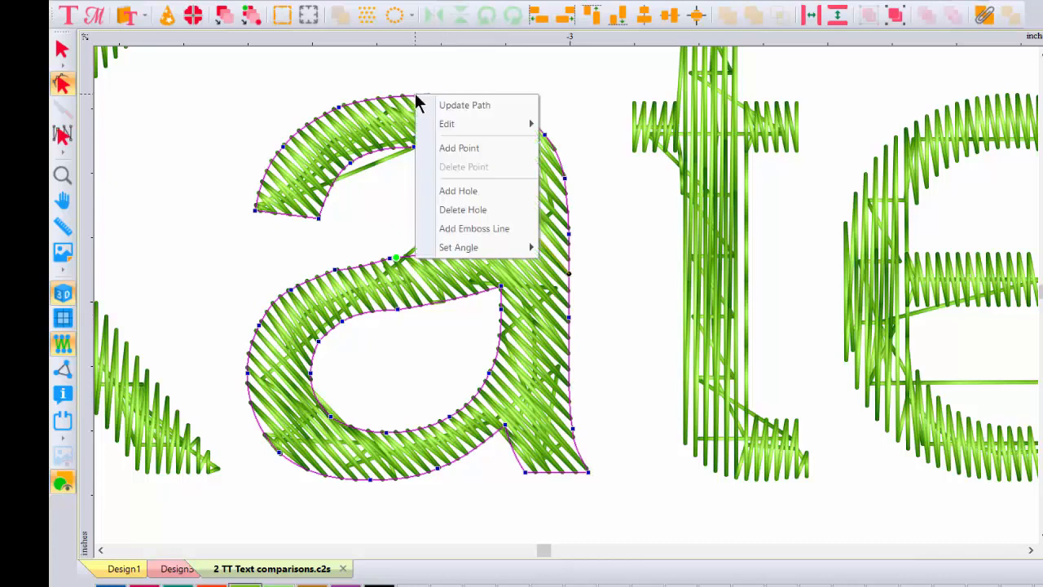
mouse_move(463, 249)
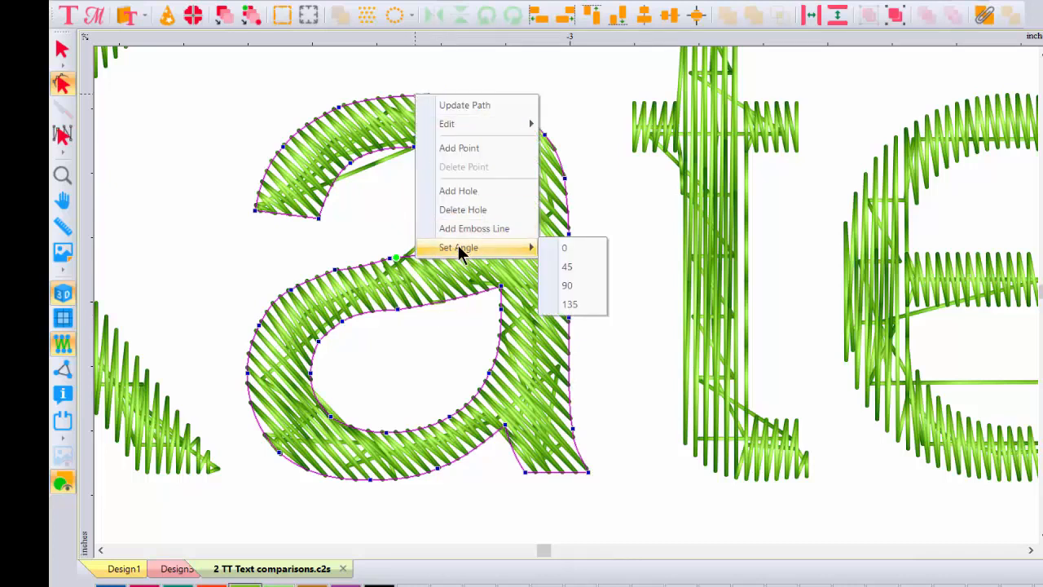
click(579, 268)
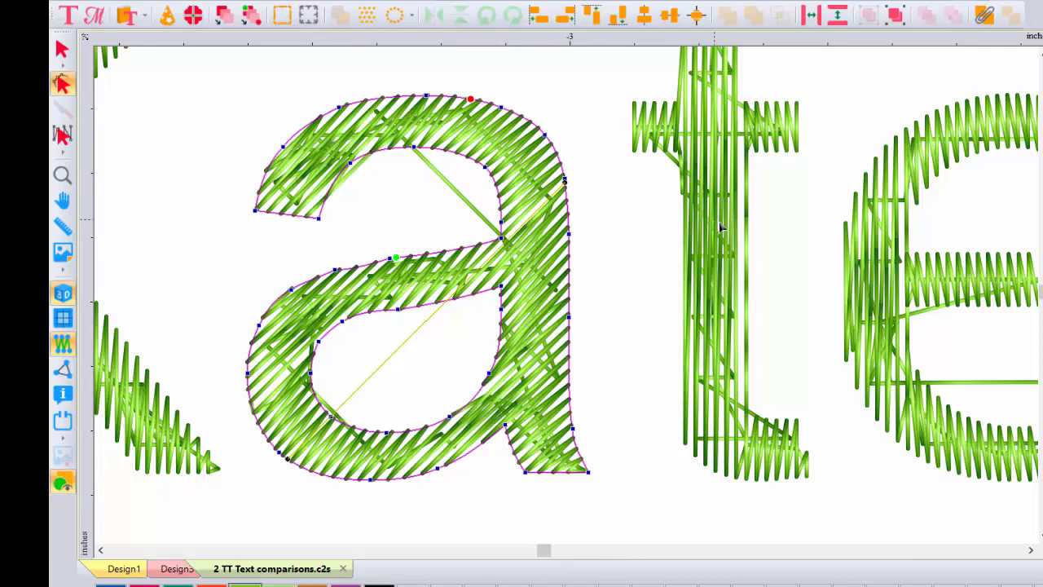
Set the green letter t's stitch angle to the 135-degree preset
click(778, 424)
right_click(676, 213)
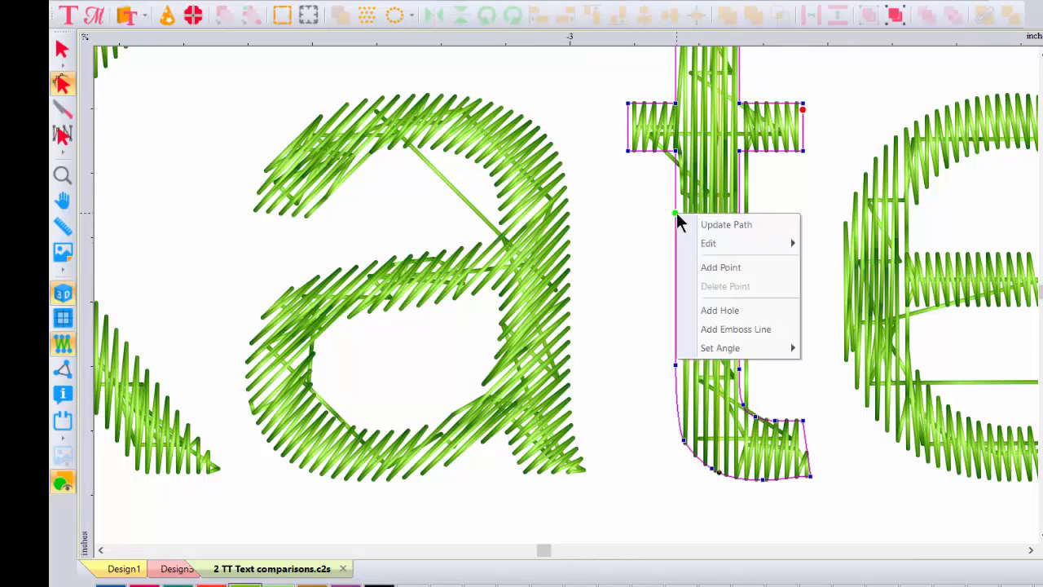
mouse_move(717, 348)
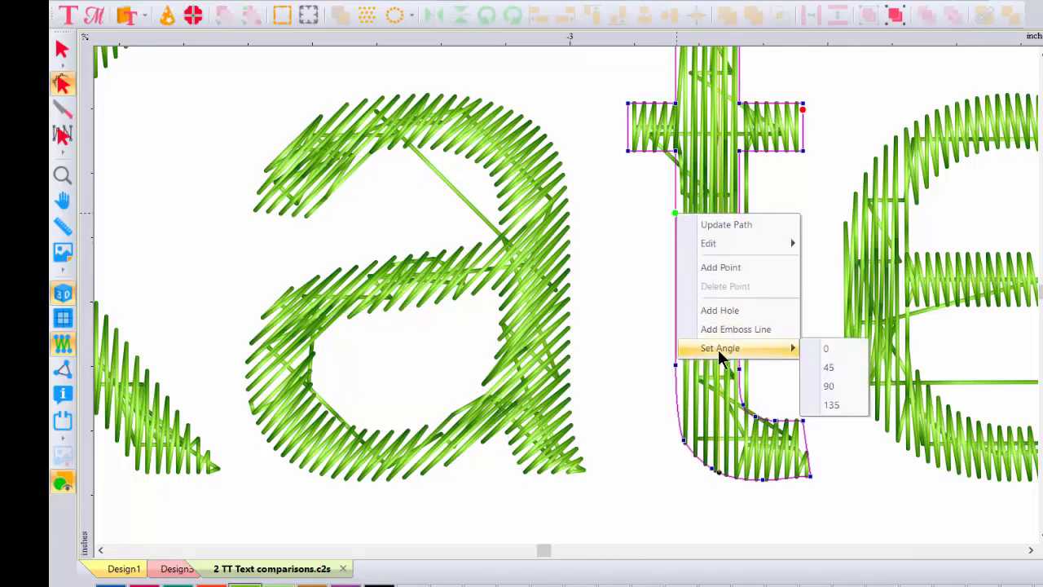
click(826, 405)
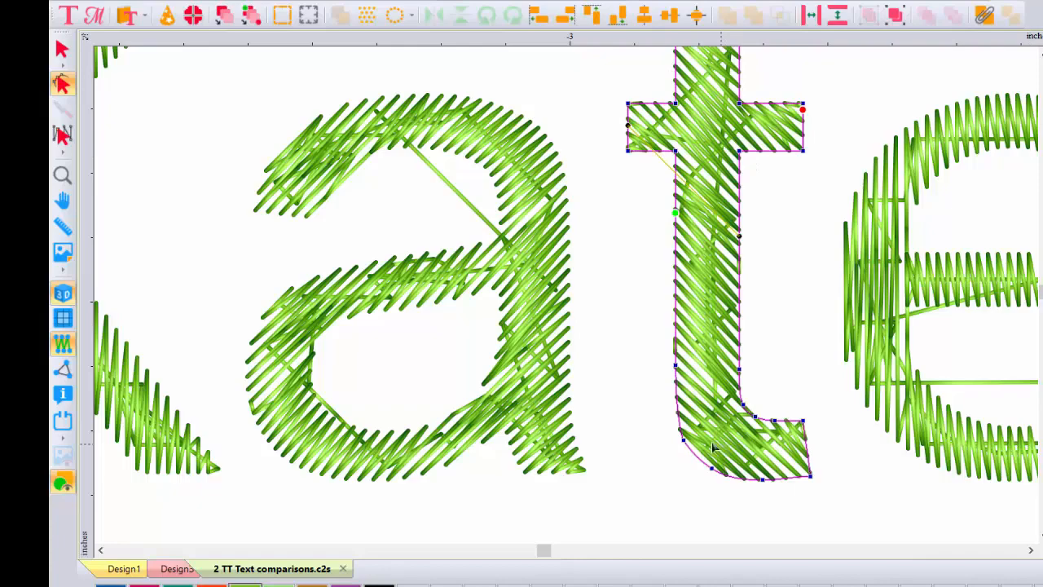
Zoom out to show all four Kate samples and look through the stitch types the purple one can be converted to
click(347, 20)
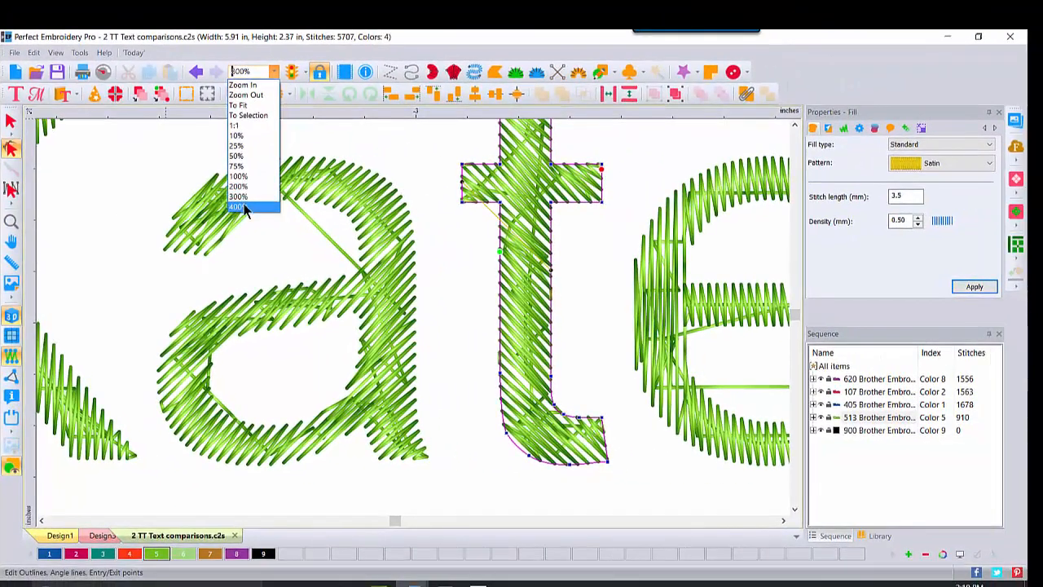
click(249, 201)
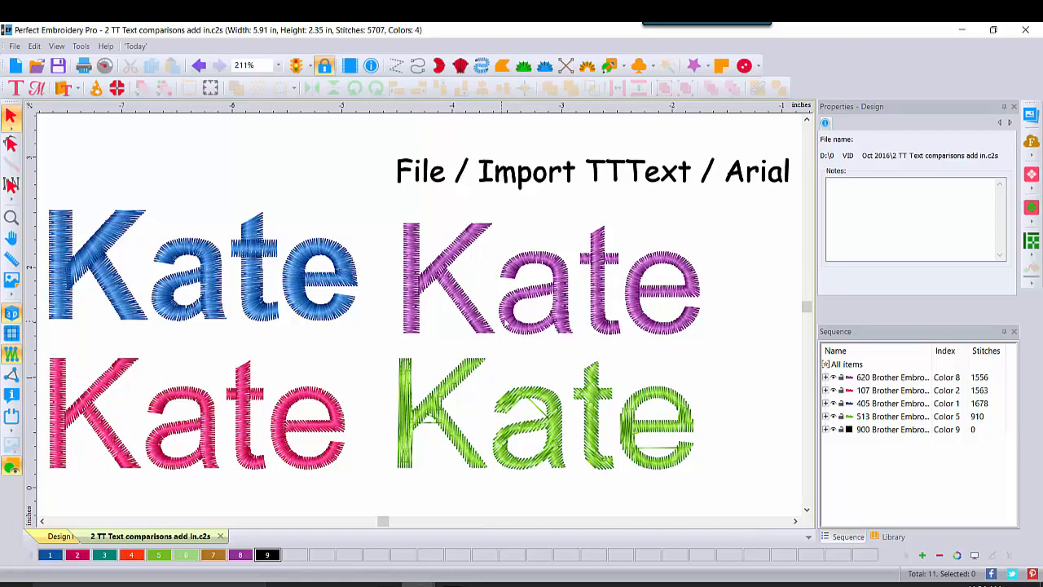
click(505, 322)
right_click(505, 322)
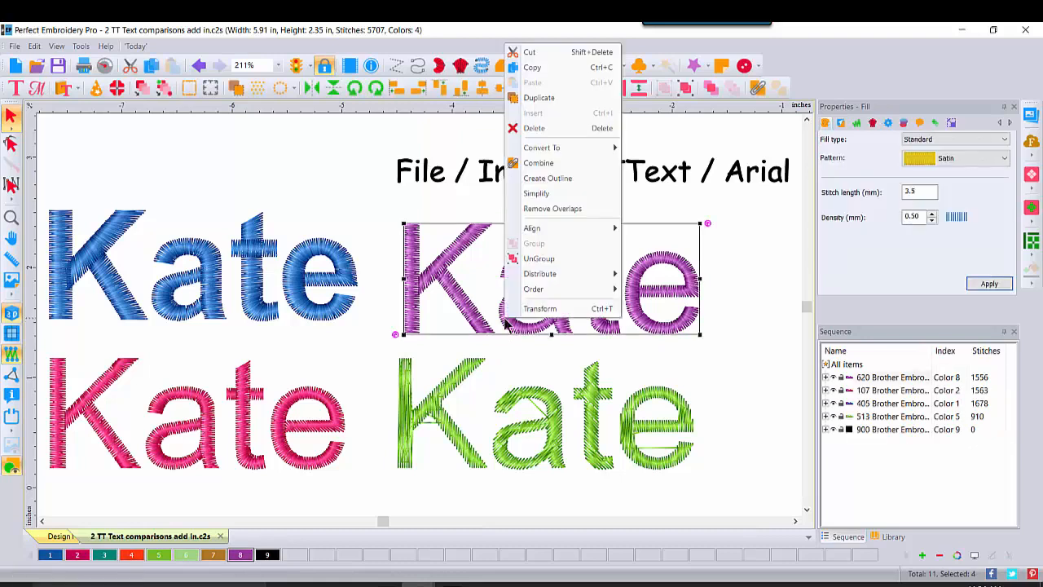
mouse_move(542, 149)
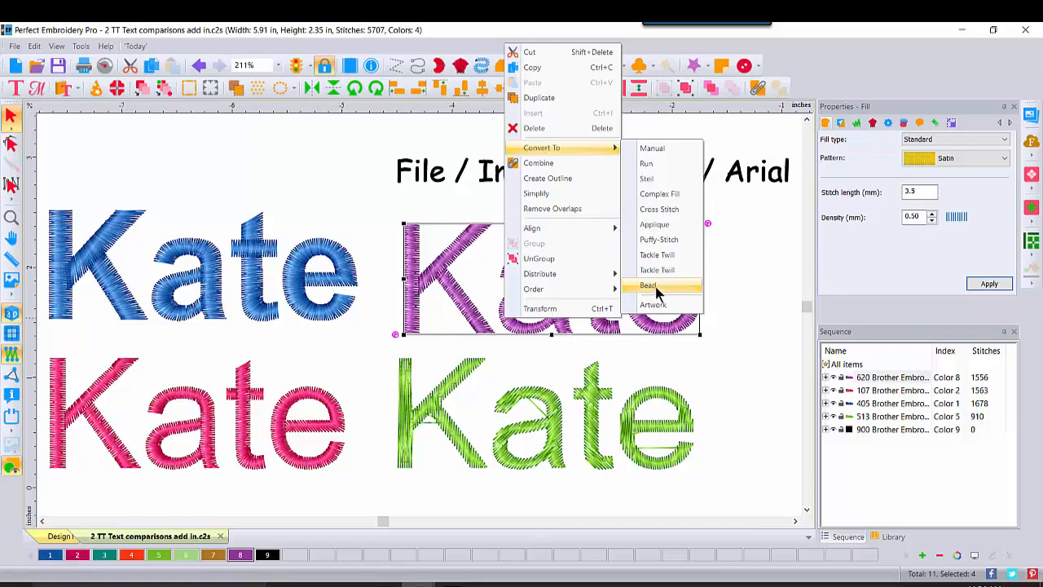
Change the pink Kate's TrueType setting to Artwork, apply it, and bring up the object commands for the resulting text
click(245, 440)
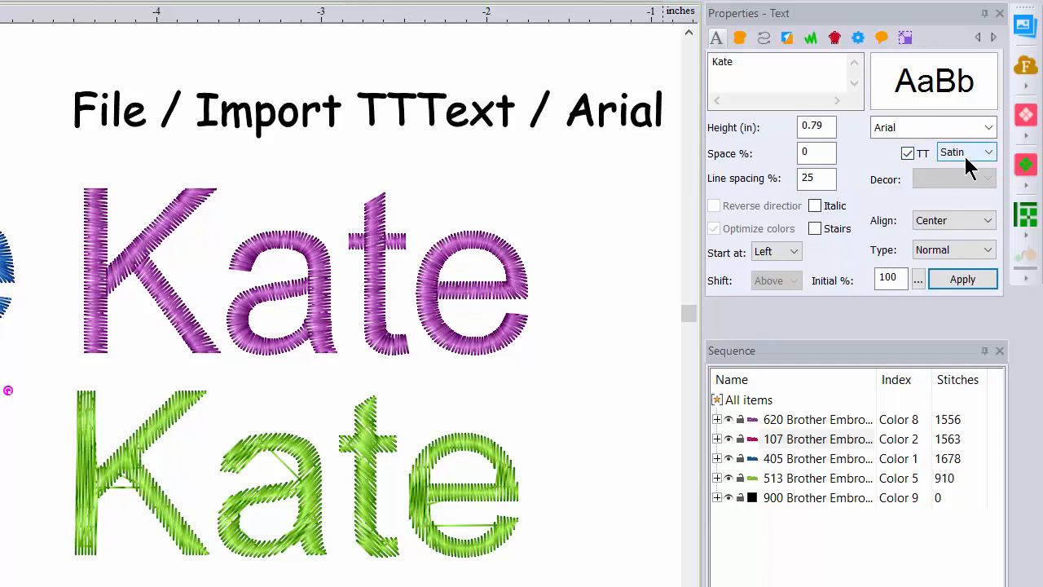
click(989, 154)
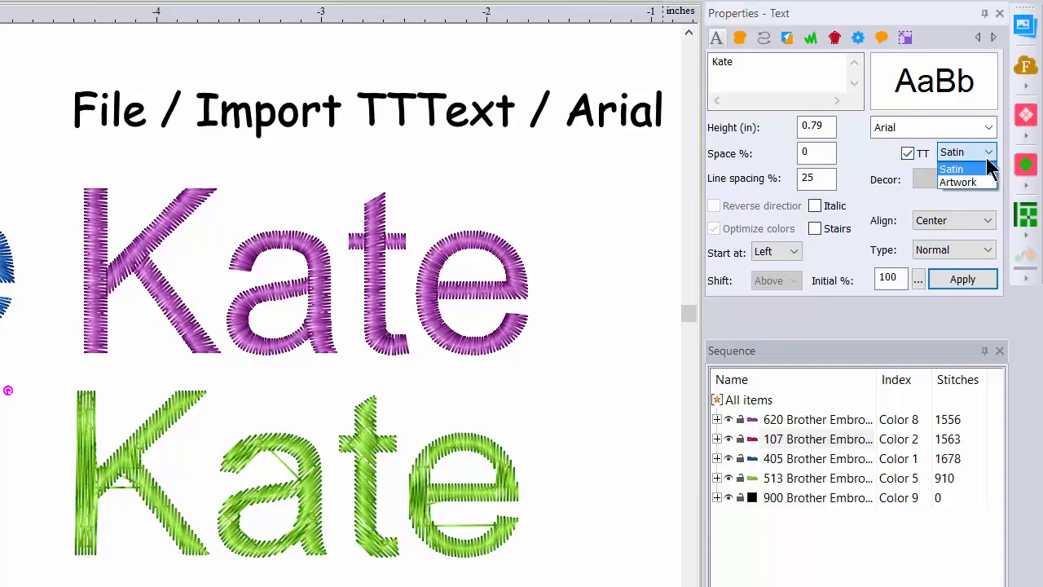
click(969, 181)
click(962, 279)
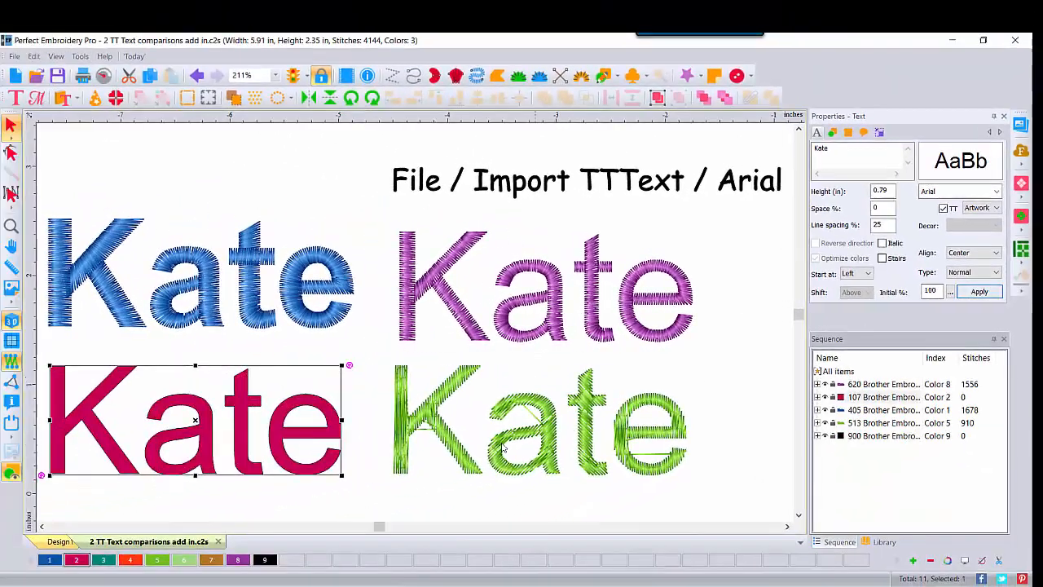
right_click(235, 418)
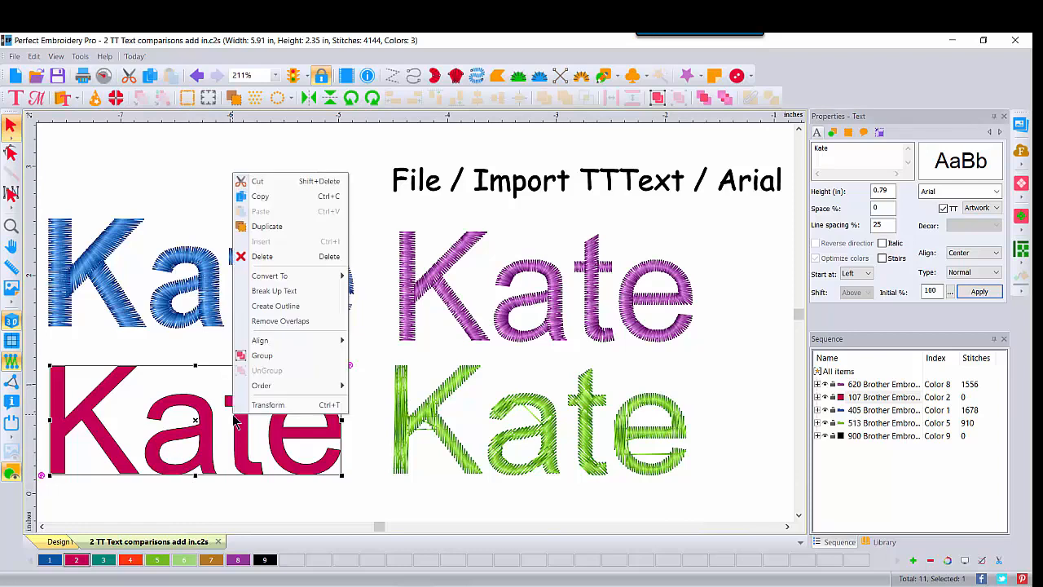
mouse_move(268, 281)
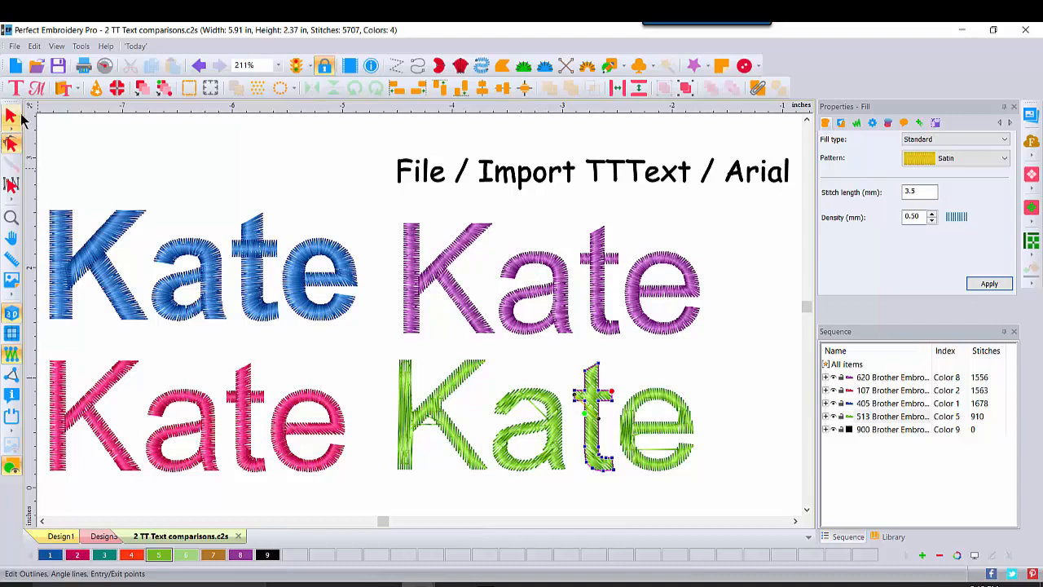
Select the green, blue, pink and purple Kate samples one after another to compare their text or fill properties
click(10, 115)
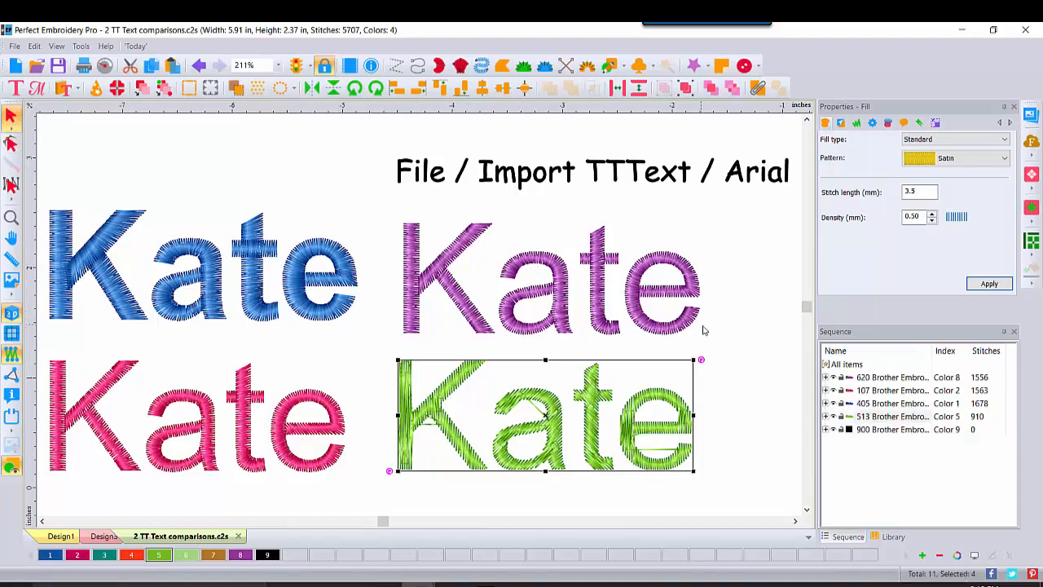
click(750, 326)
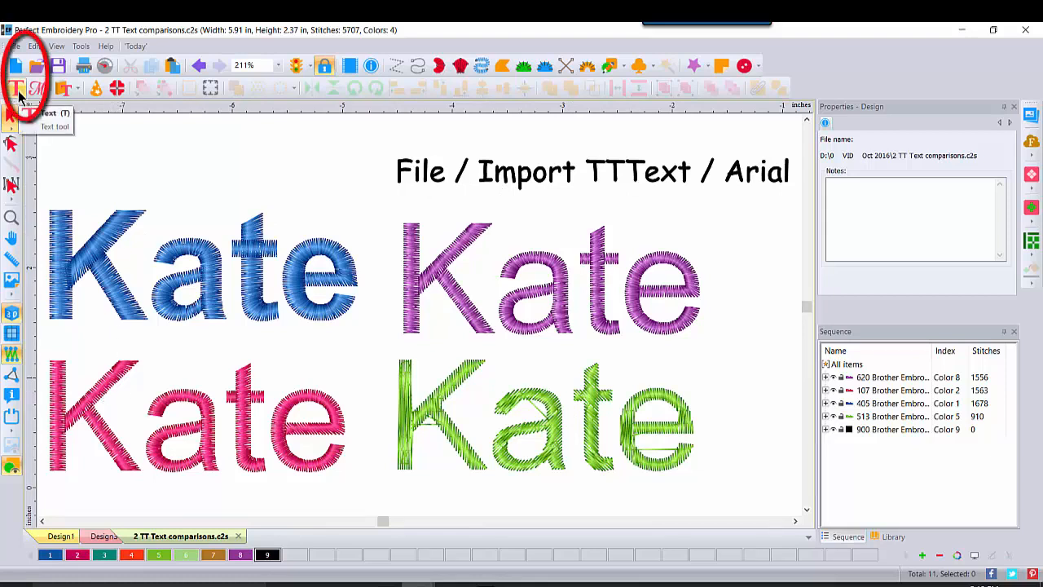
click(115, 248)
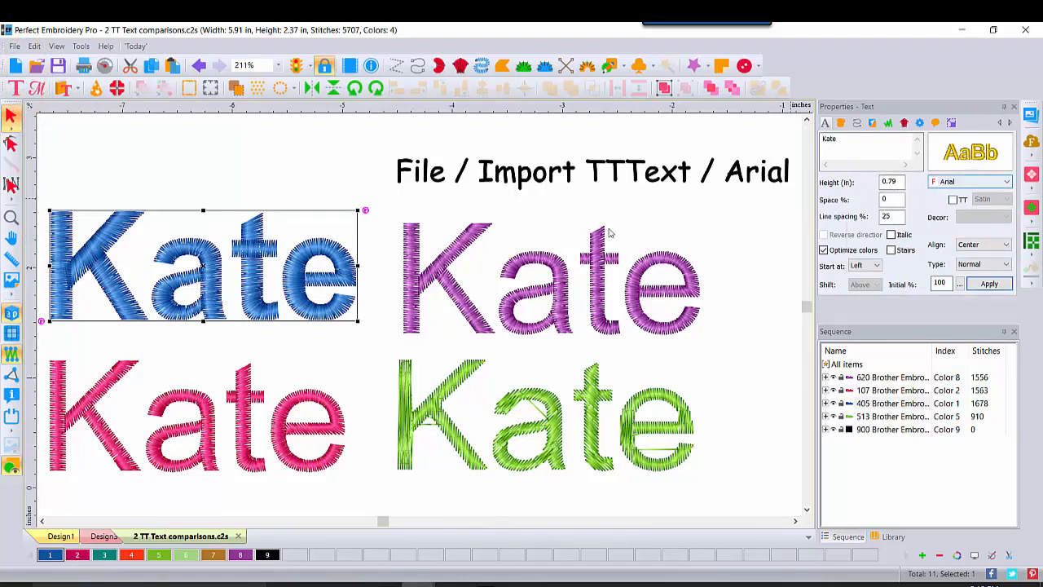
click(69, 421)
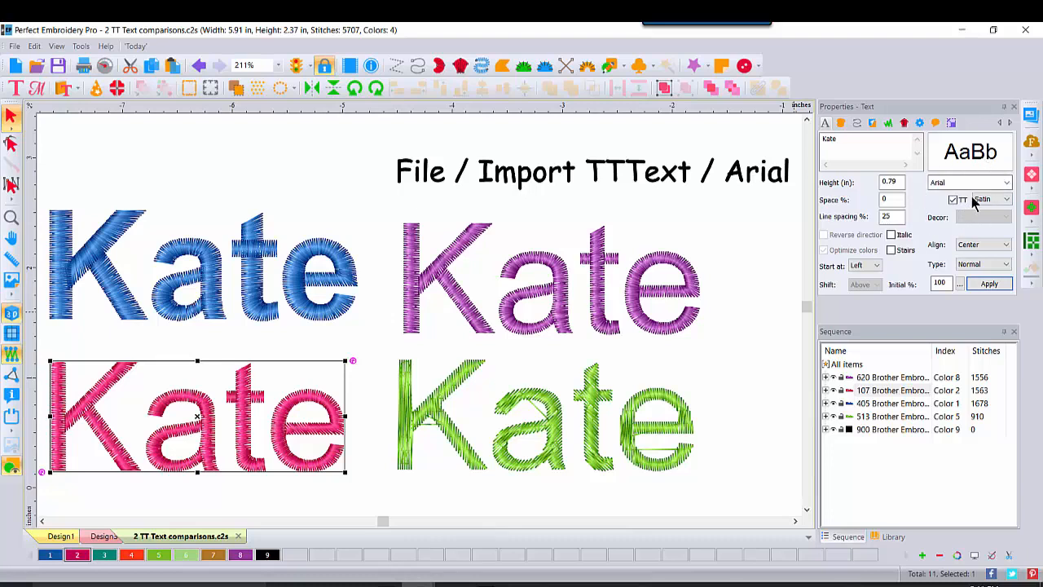
click(640, 308)
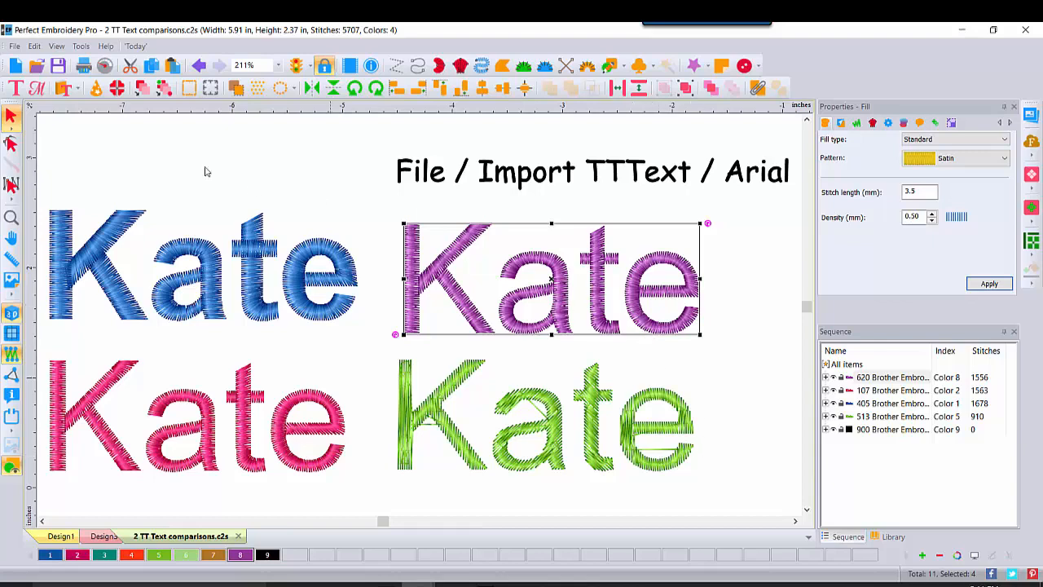
Open 3 Edwardian Script comparison.c2s and choose Edwardian Script ITC as the font of the blue lettering
click(36, 65)
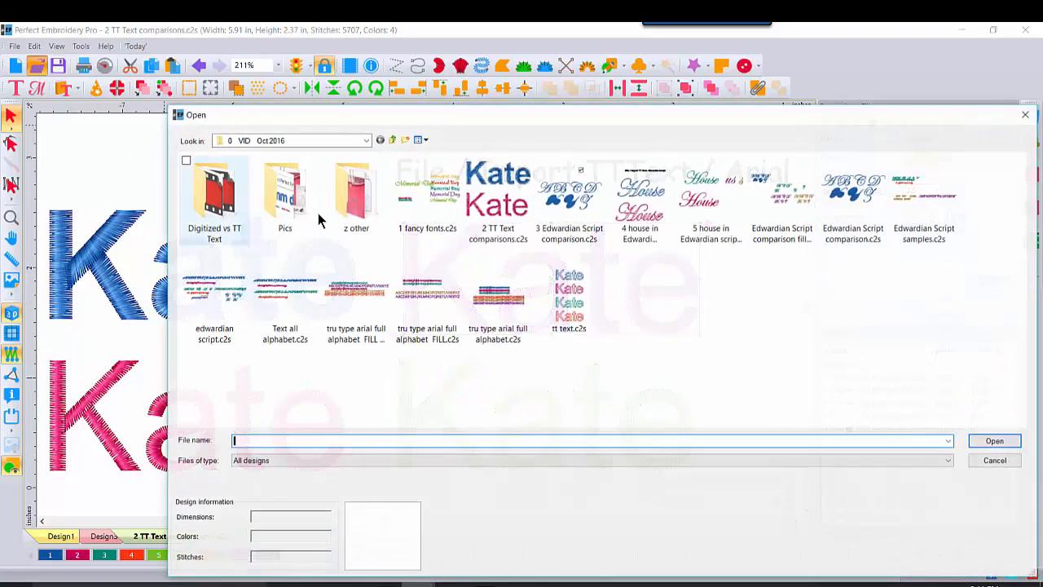
double_click(596, 196)
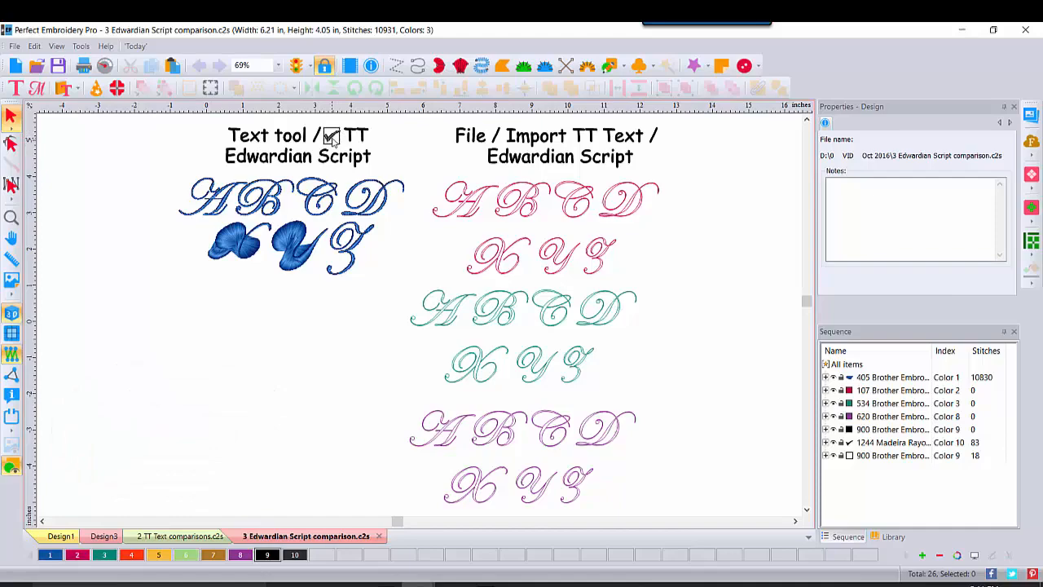
click(330, 196)
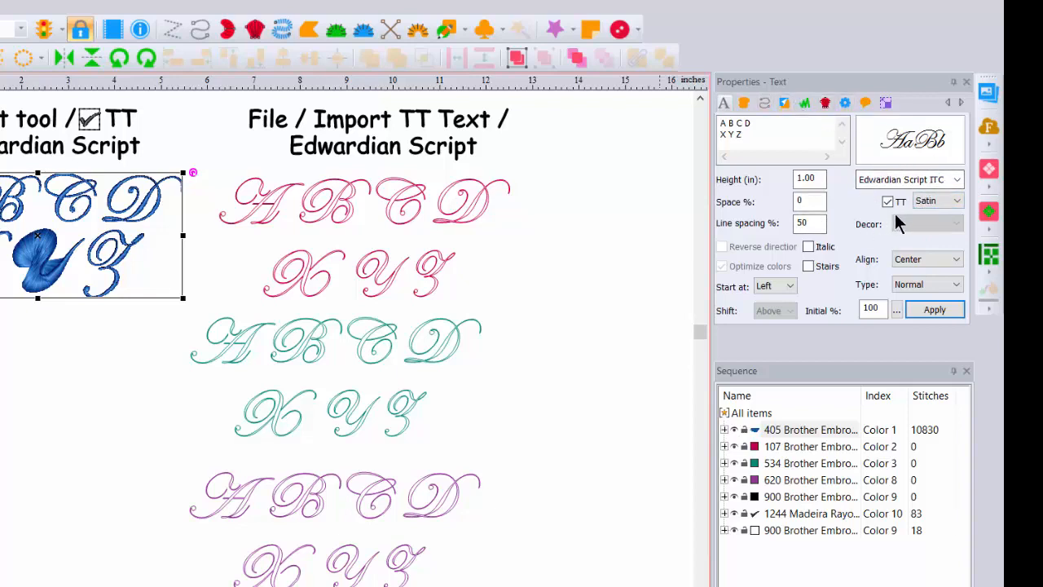
click(957, 179)
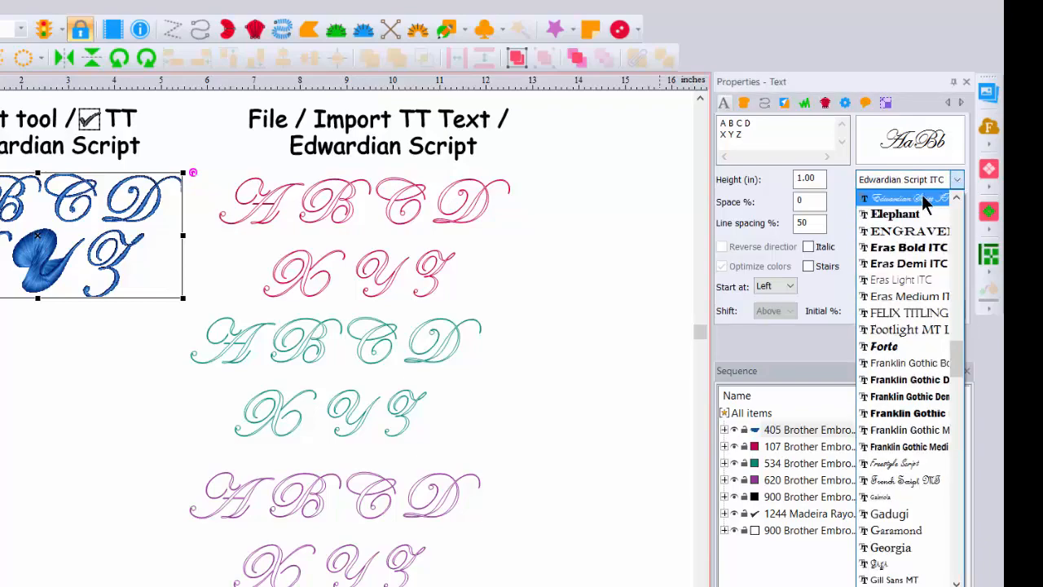
click(927, 200)
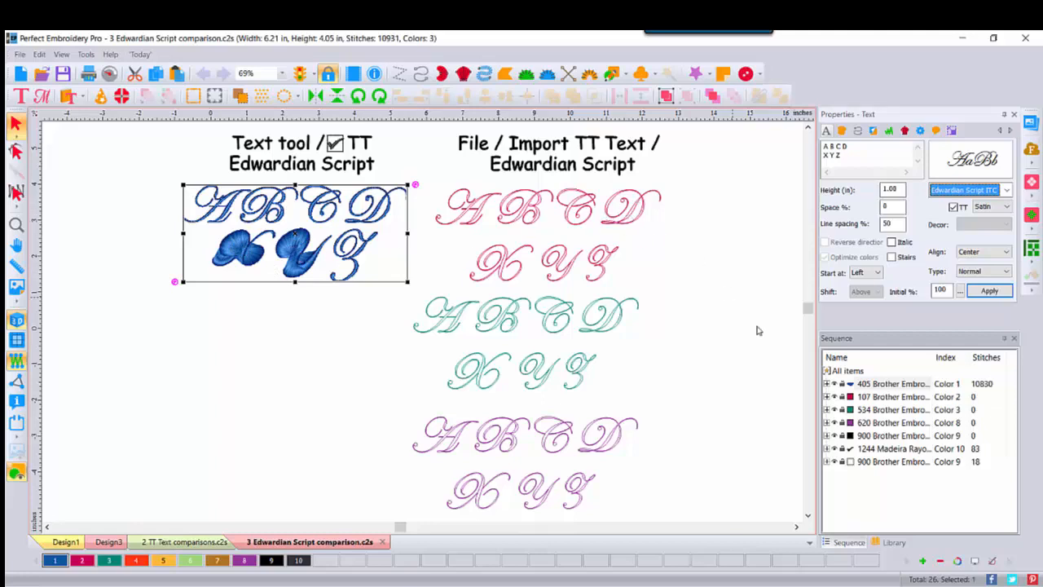
Select the red outline lettering, examine the Import TT Text options and available fonts, and leave without importing anything
click(872, 397)
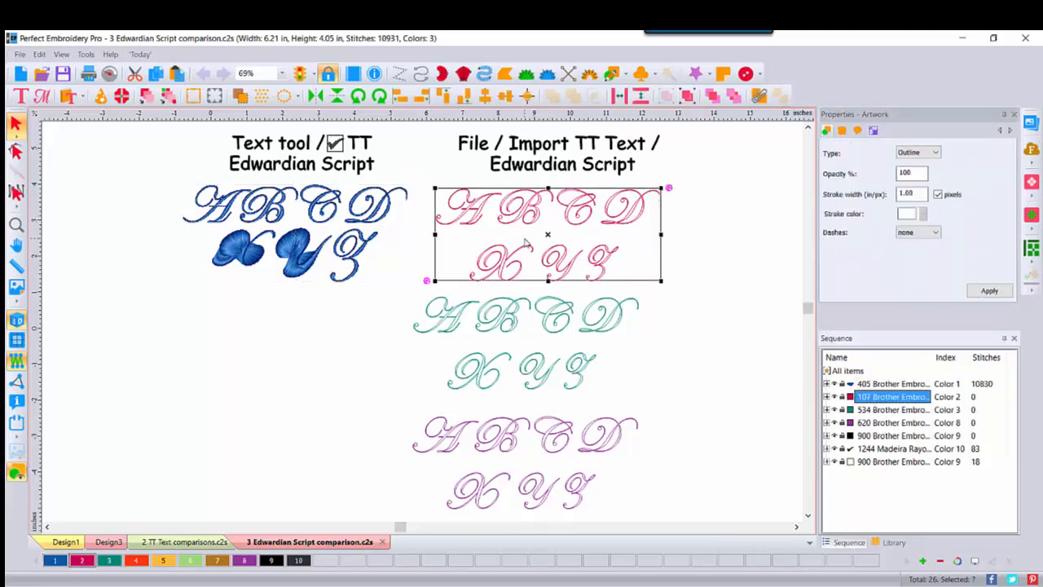
click(19, 53)
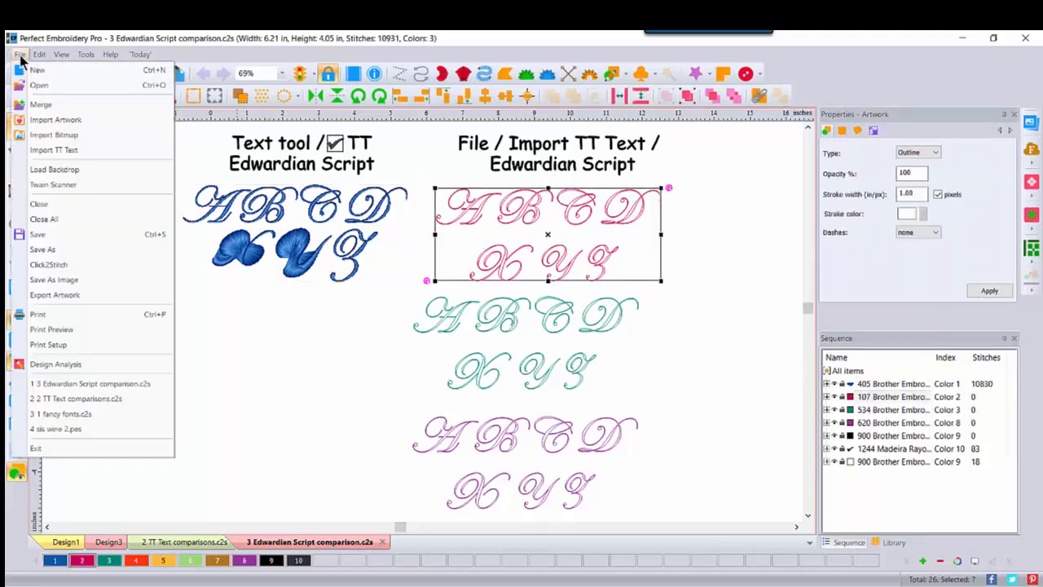
click(49, 151)
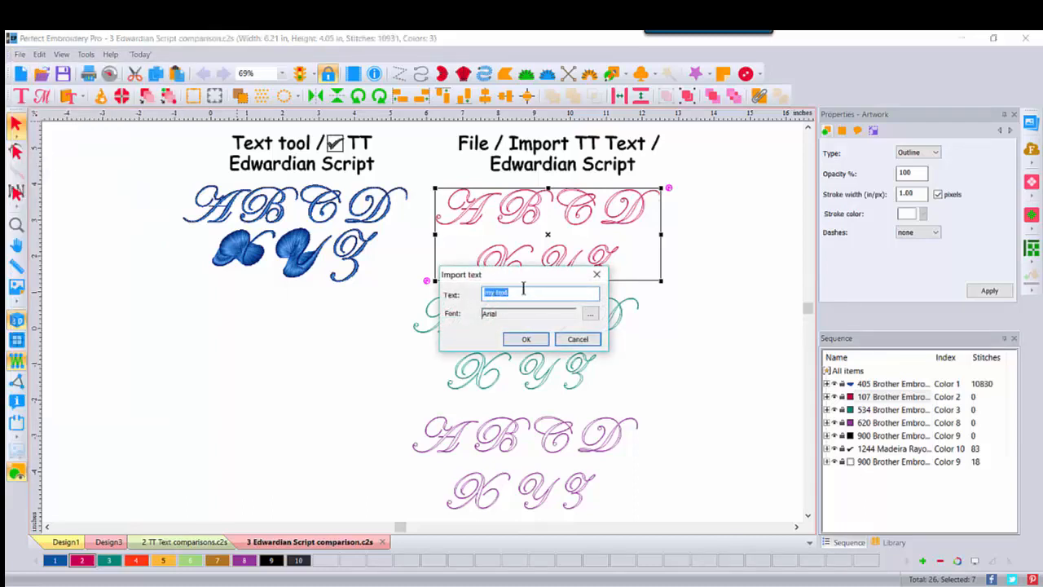
click(590, 314)
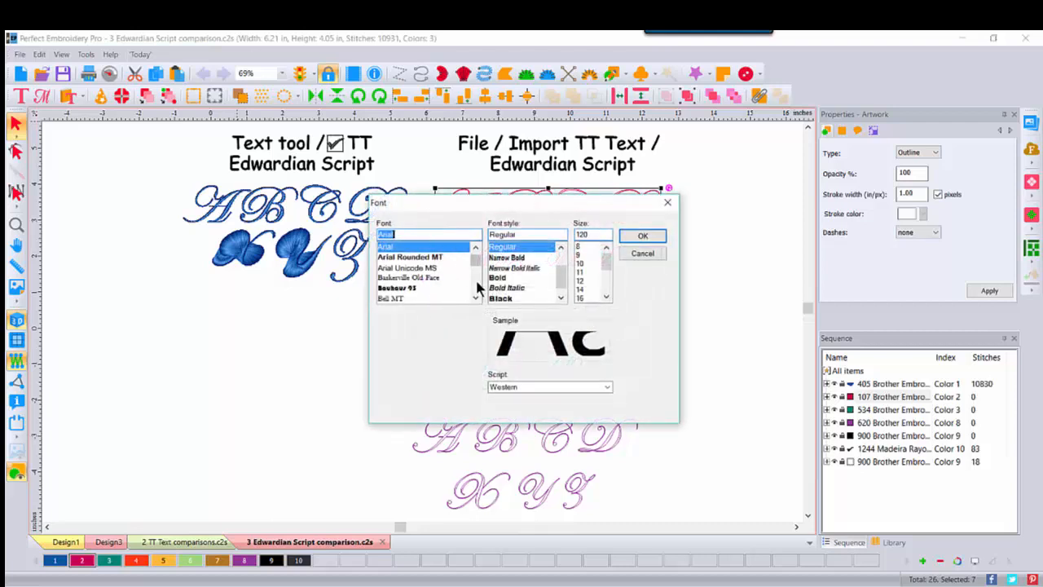
scroll(478, 287, down, 5)
scroll(477, 287, down, 8)
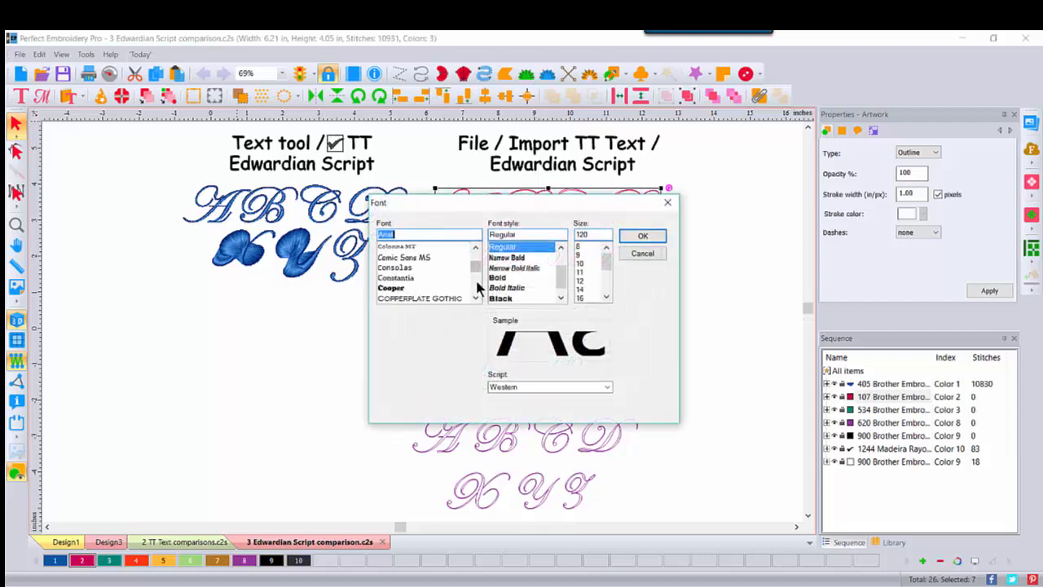
scroll(473, 274, up, 8)
click(642, 253)
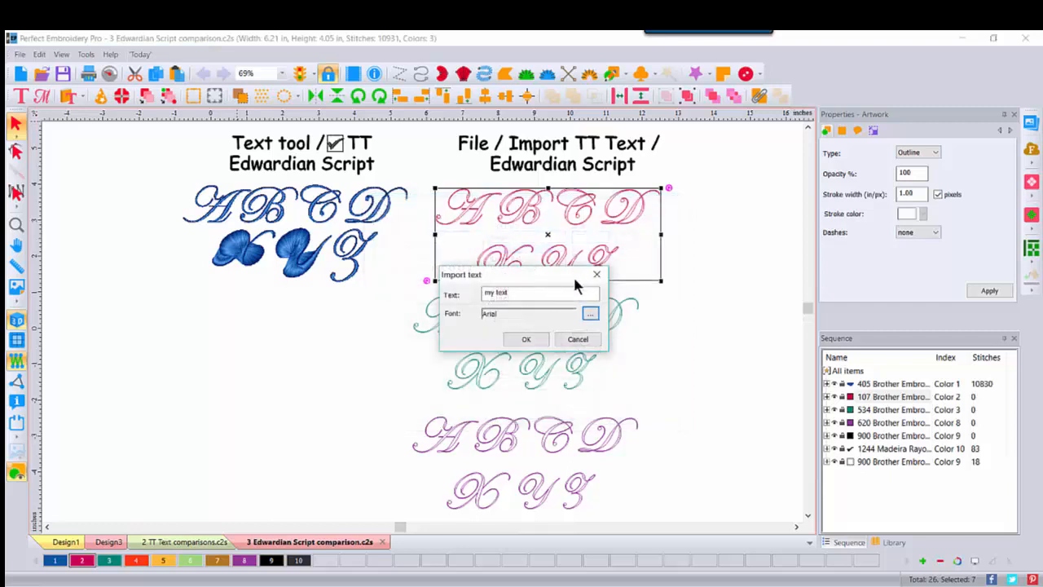
click(577, 339)
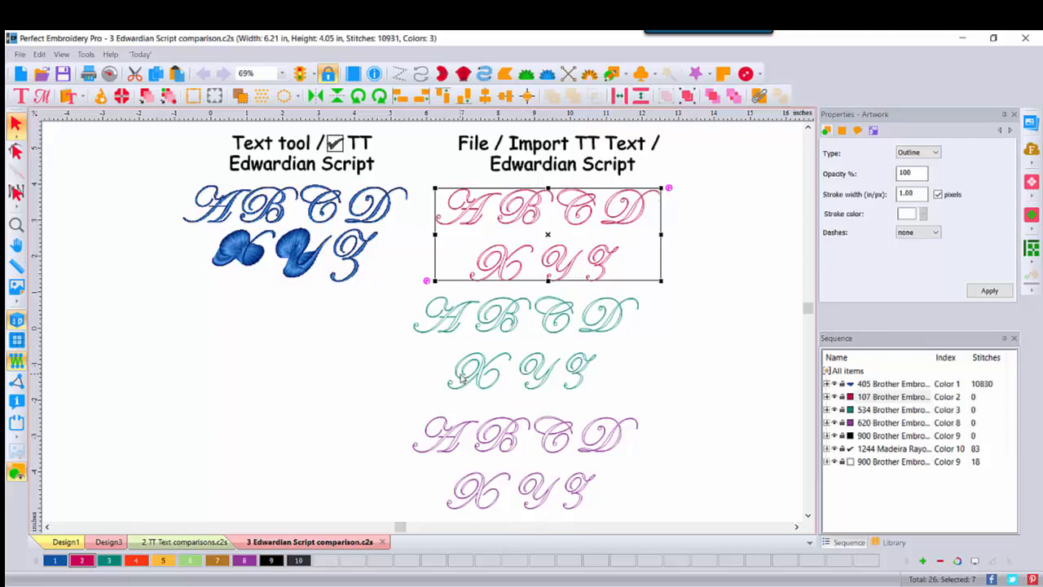
Convert the teal Edwardian Script outline lettering to satin and check the object types under its color in the sequence
click(901, 410)
click(584, 369)
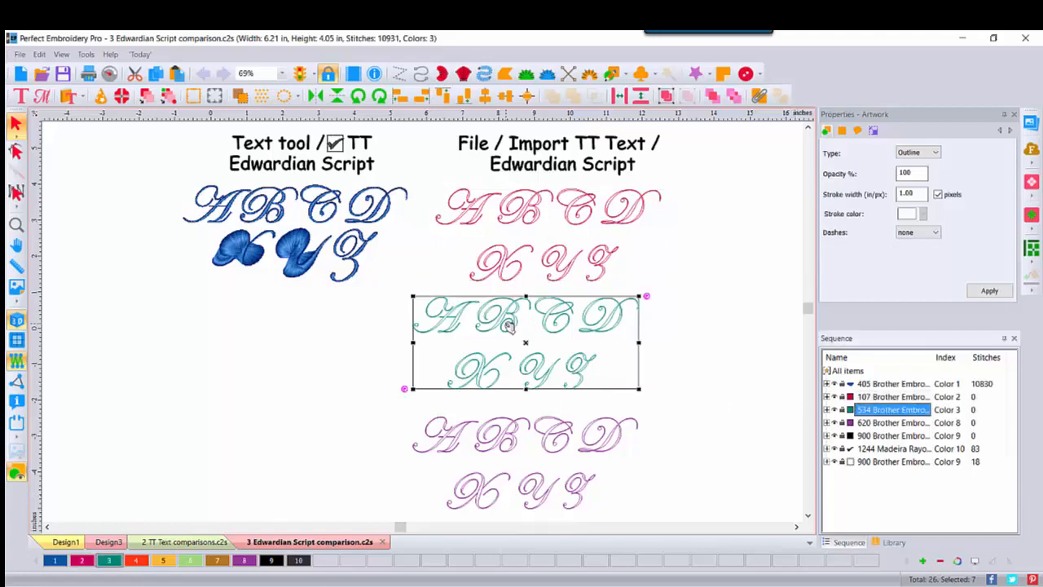
right_click(506, 327)
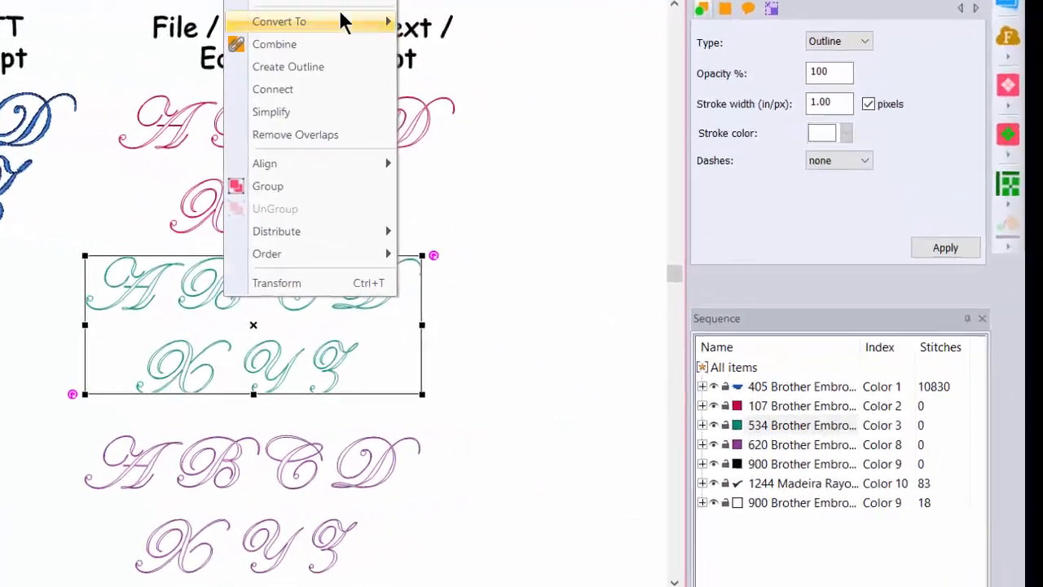
mouse_move(571, 132)
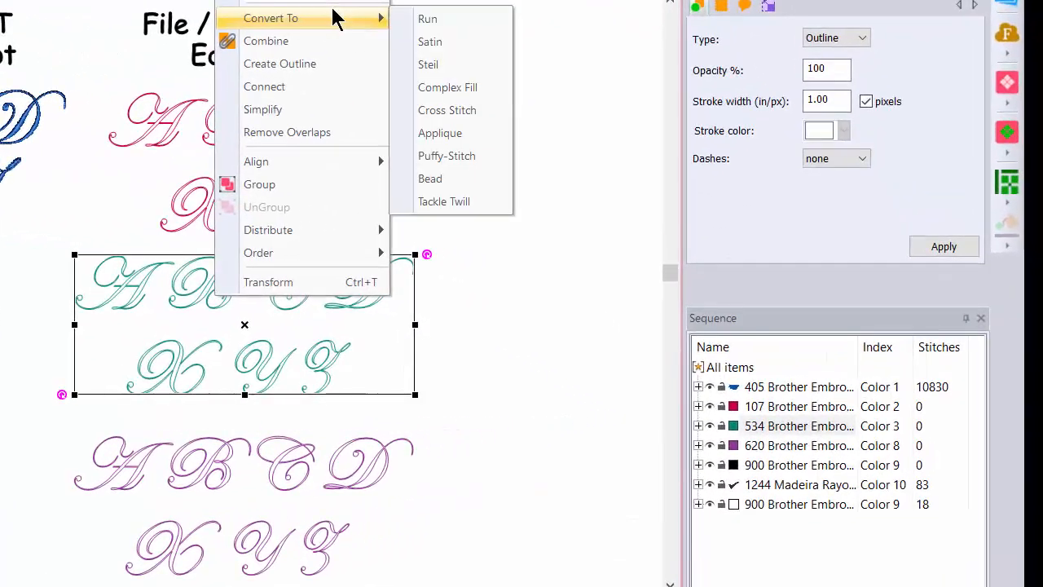
click(430, 41)
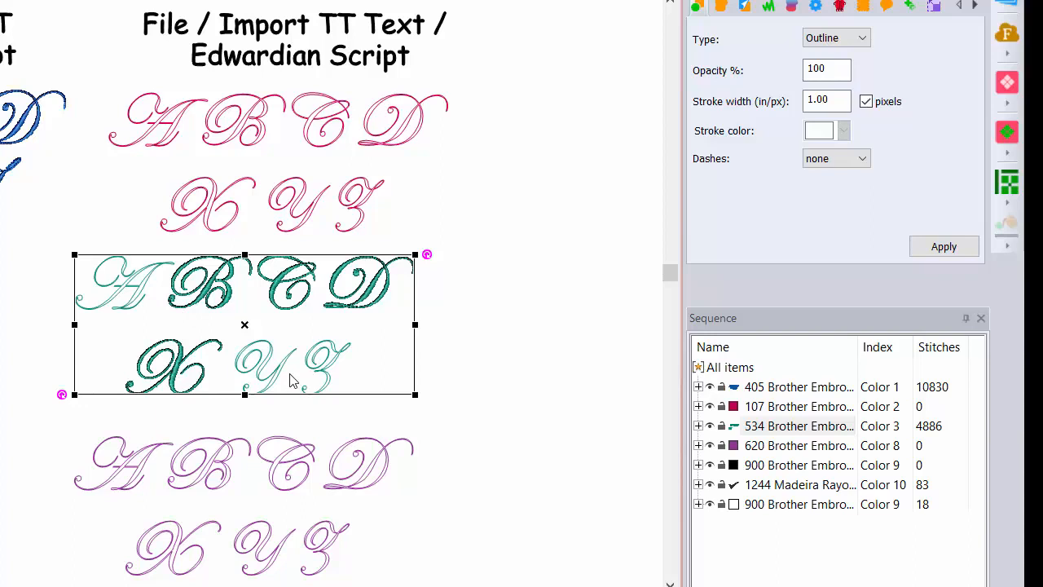
click(698, 425)
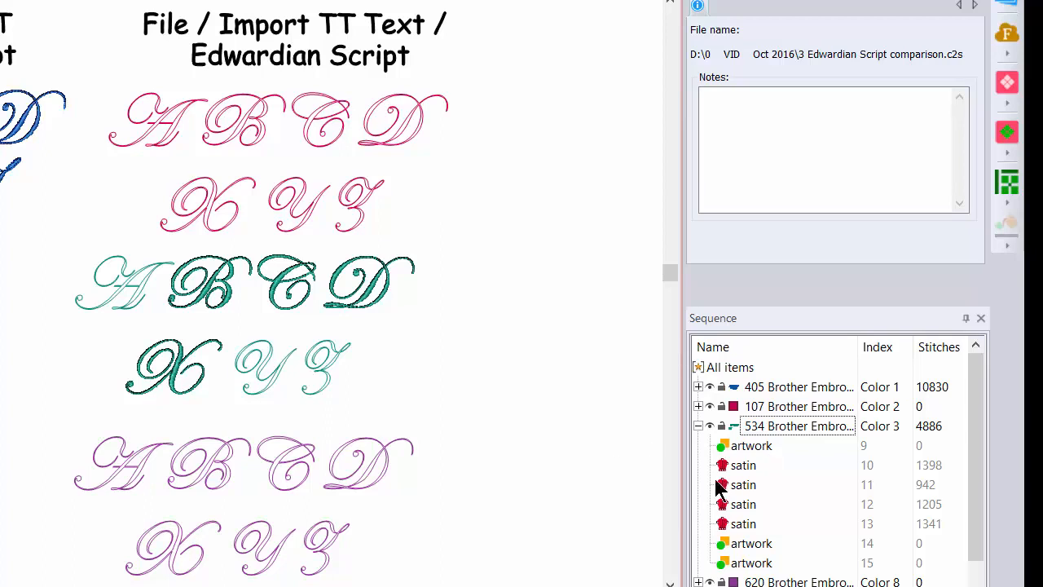
click(698, 425)
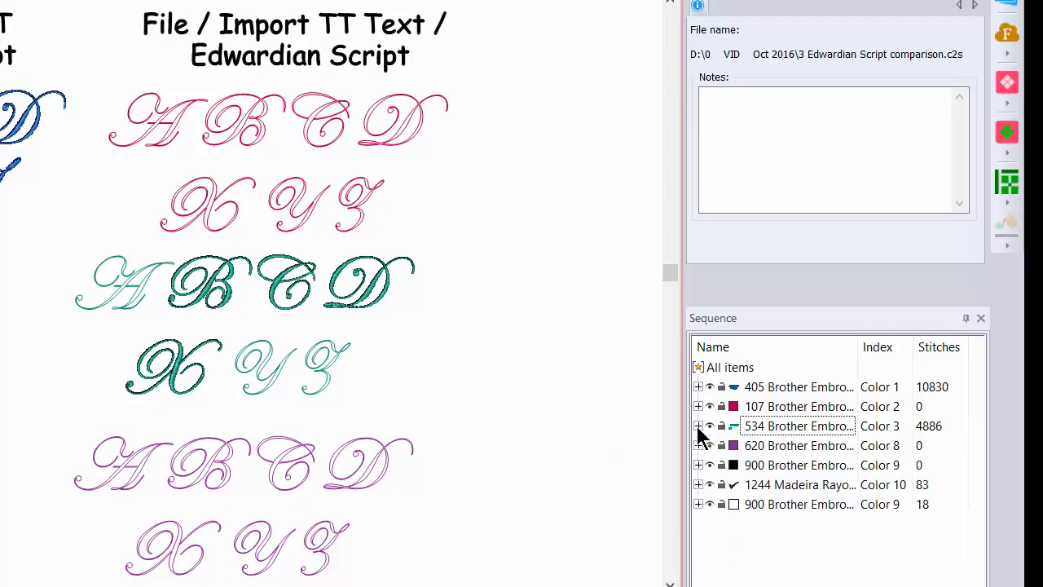
Convert the purple Edwardian Script outline lettering to Complex Fill
click(744, 447)
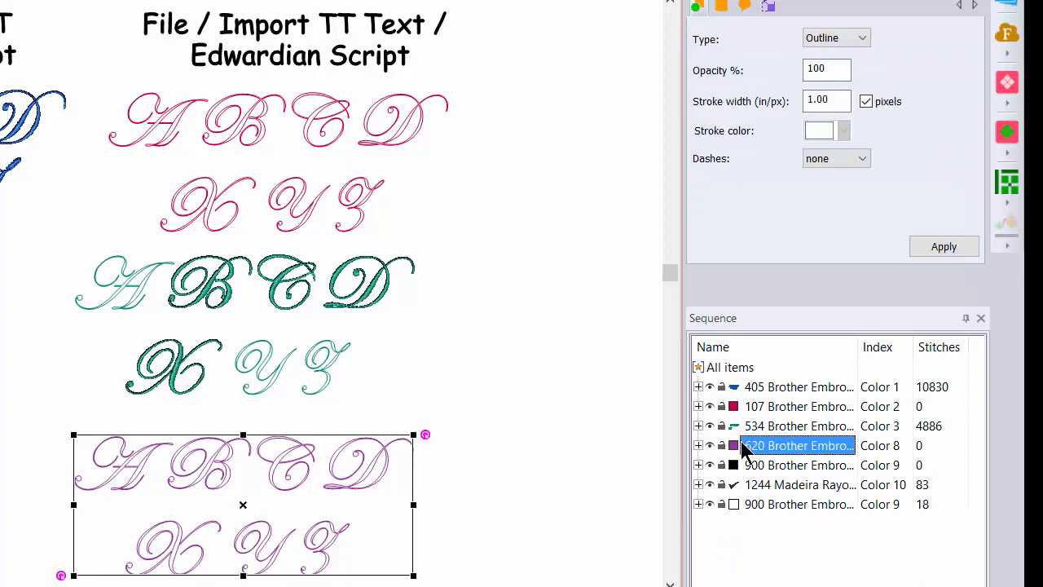
right_click(214, 466)
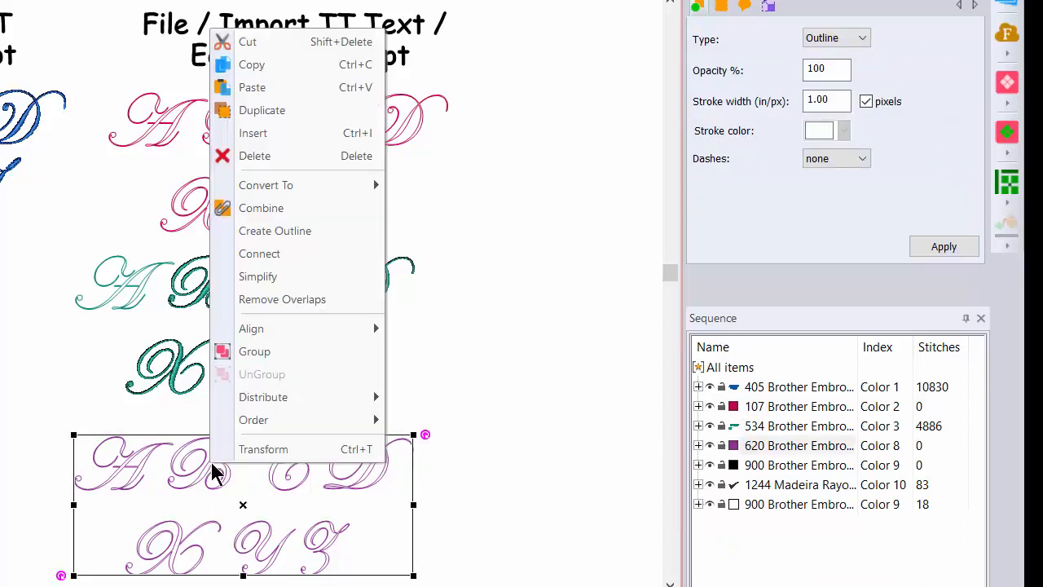
mouse_move(333, 186)
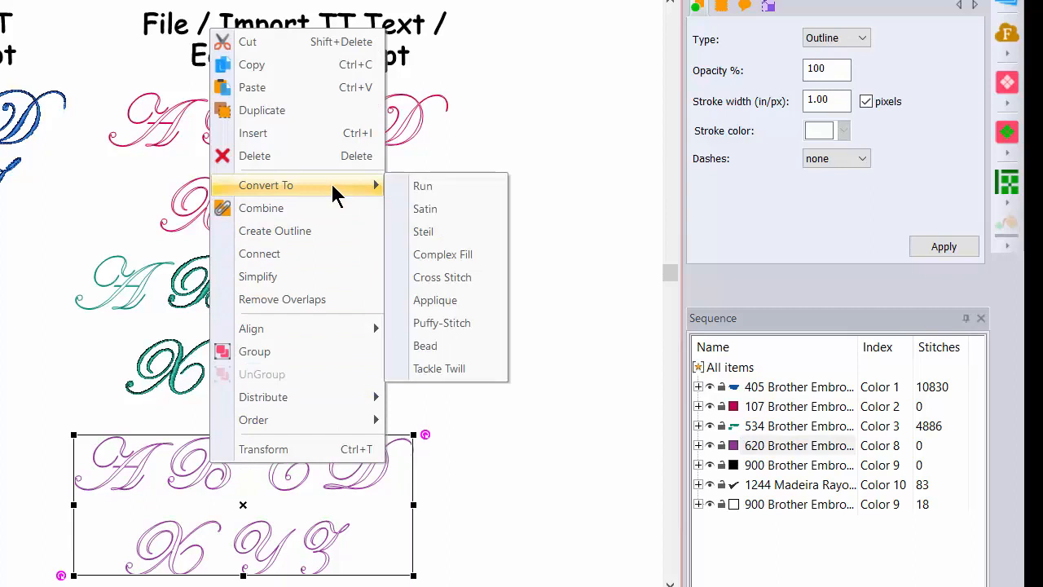
click(440, 255)
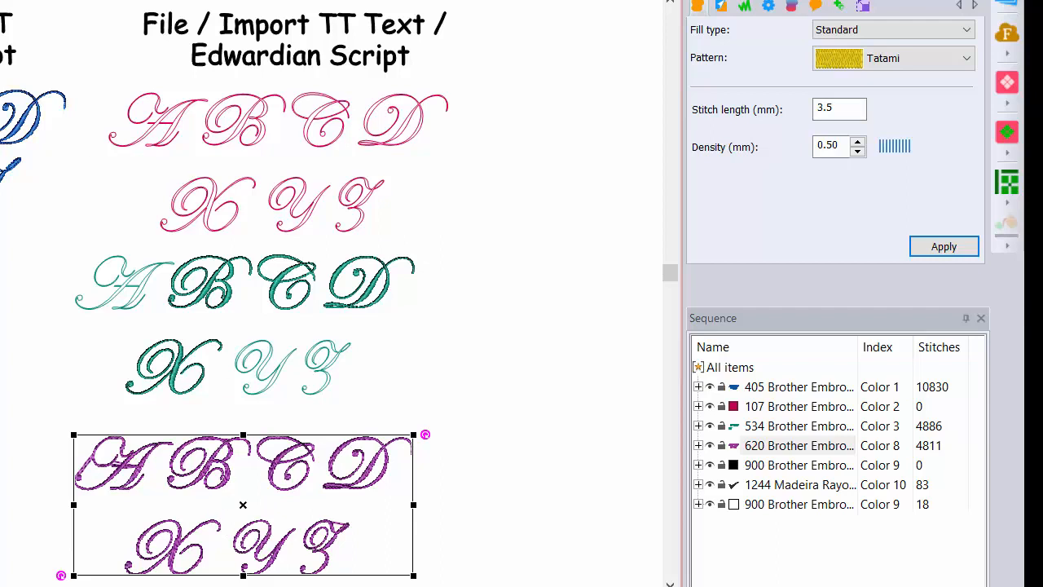
Paste a copy of the purple complex fill lettering, color it brown, and place it in the empty area beside the original
key(ctrl+v)
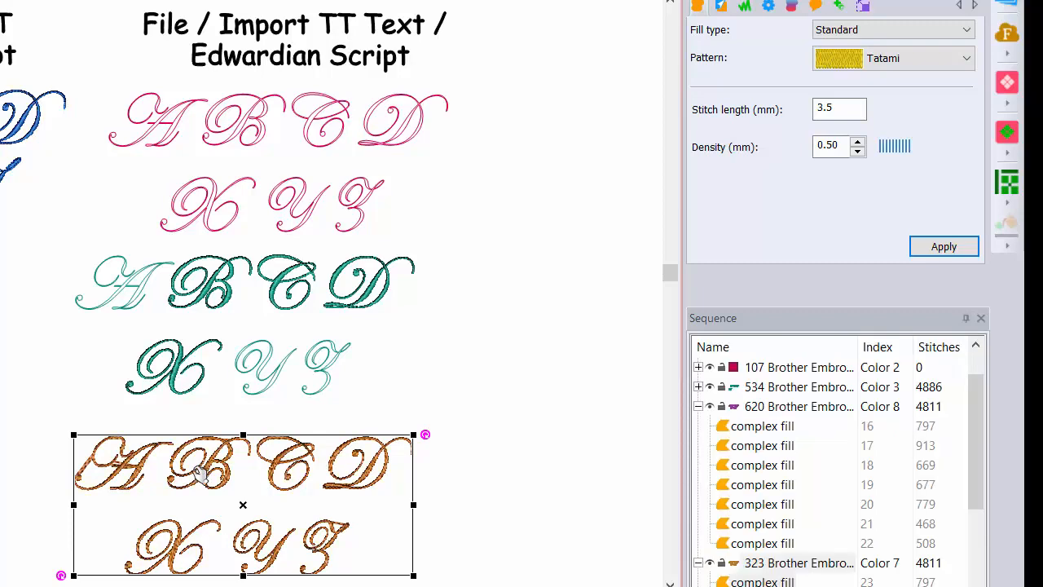
drag(202, 468, 613, 492)
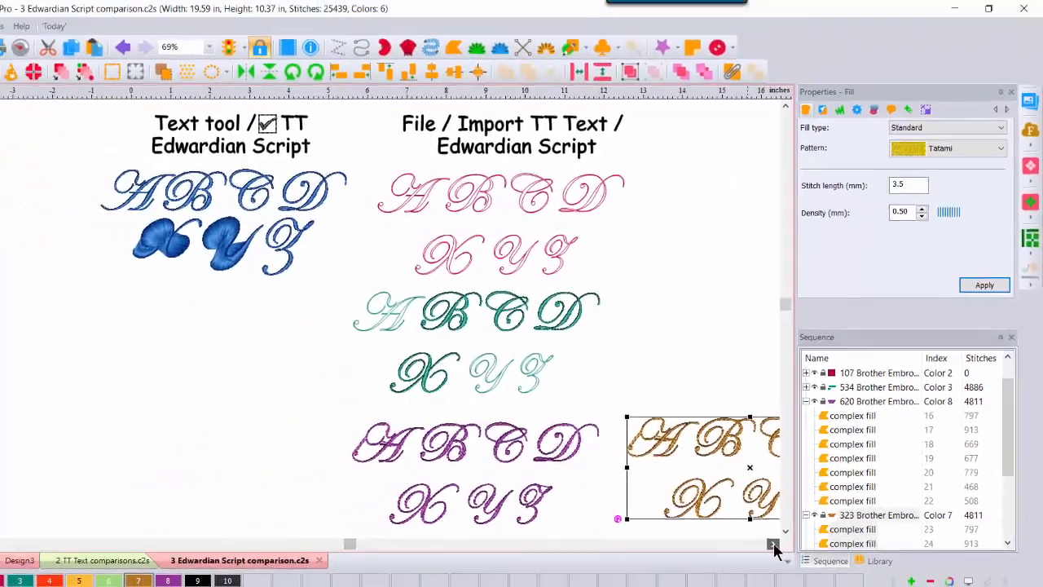
click(773, 544)
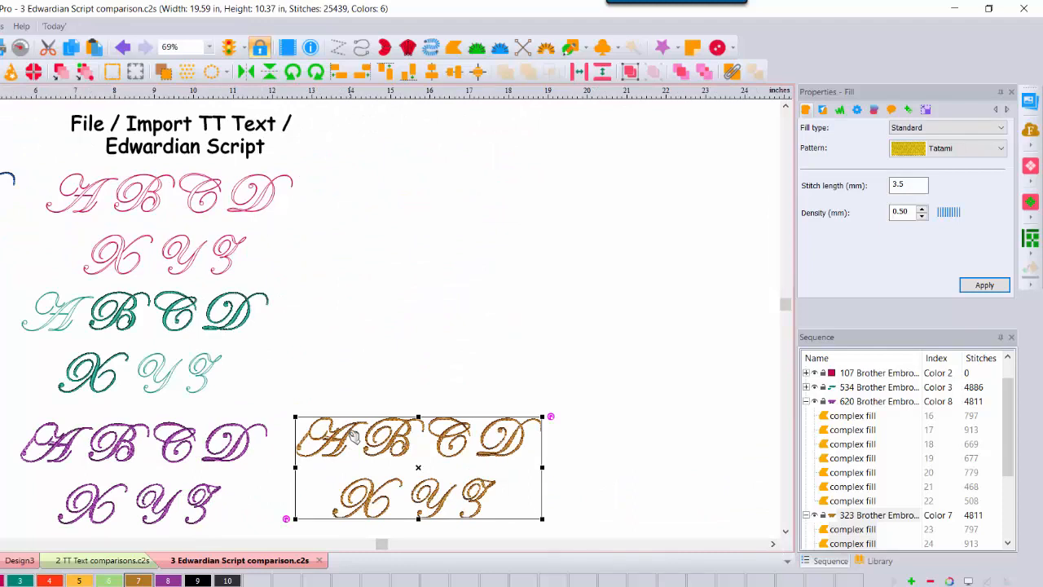
Change the fill pattern of the brown lettering copy to Satin
click(1001, 149)
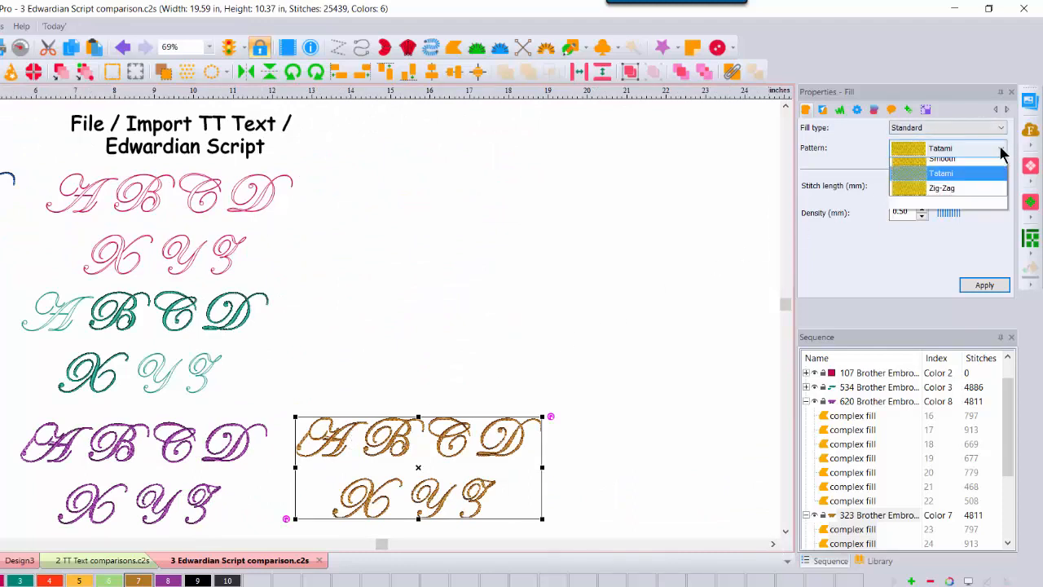
click(945, 253)
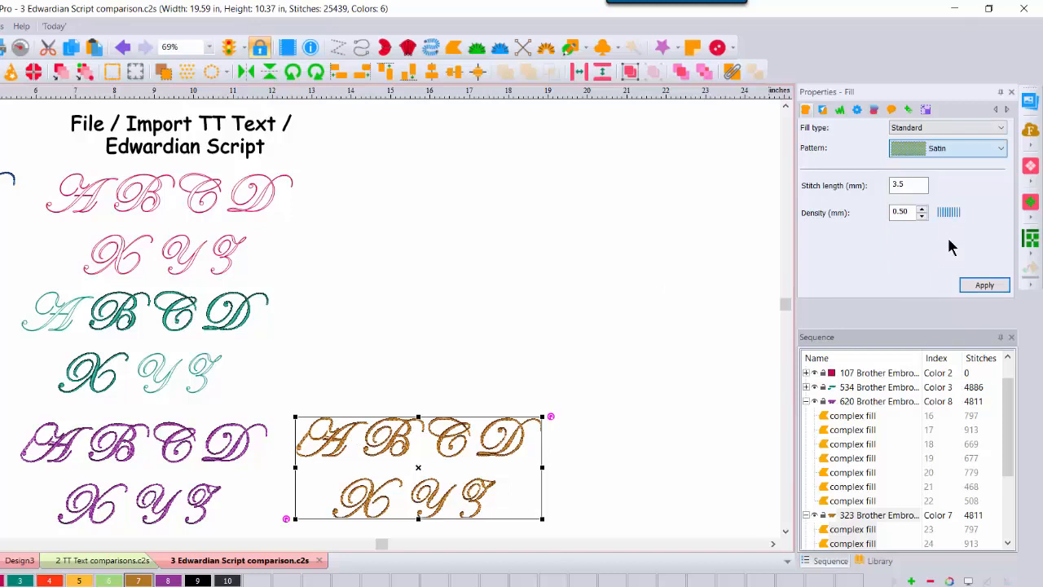
click(984, 285)
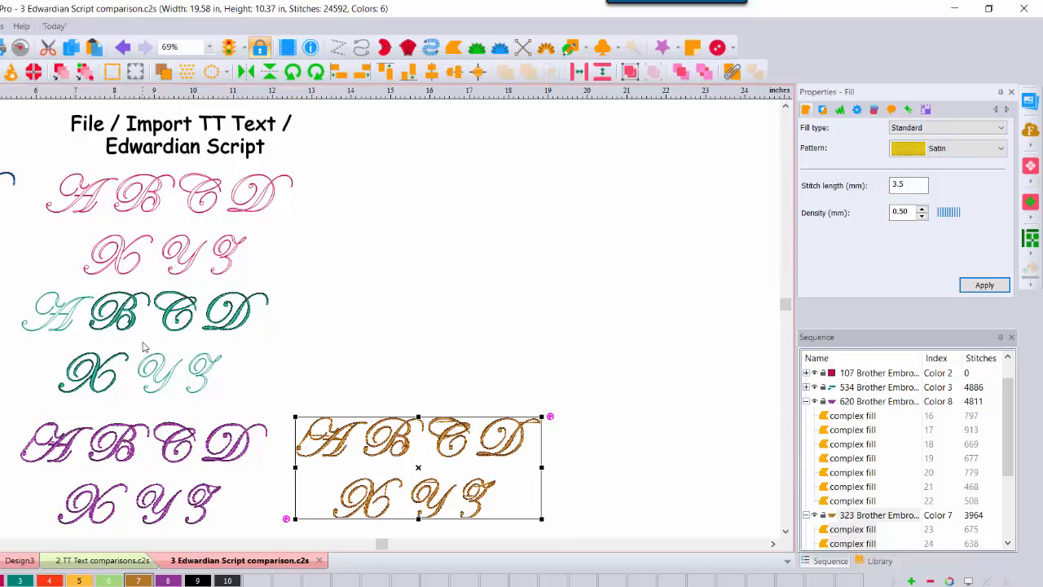
Copy the teal outline letters Y and Z at 100% zoom and place the copy in the empty area above the brown lettering
click(209, 48)
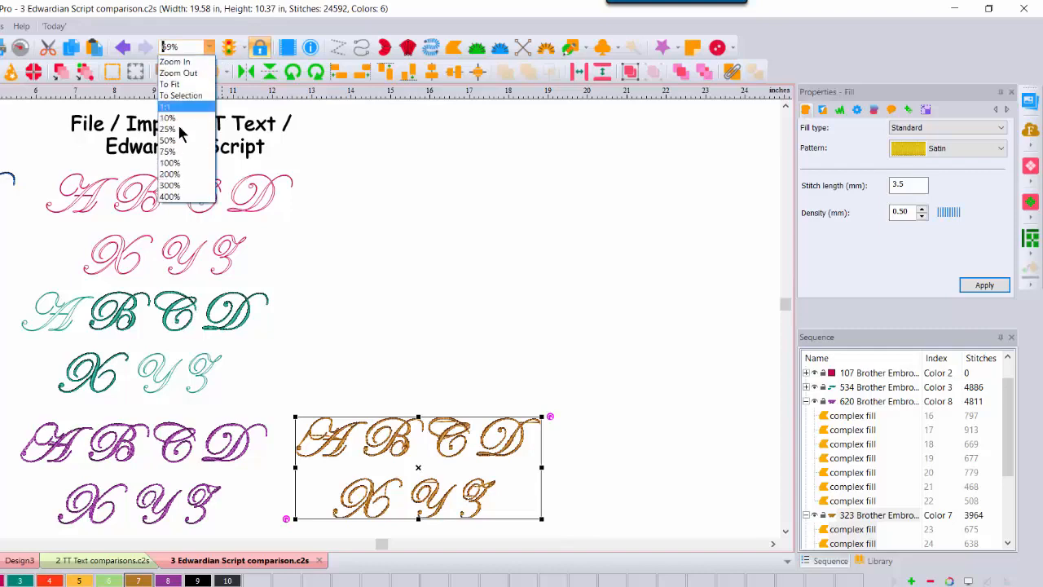
click(170, 162)
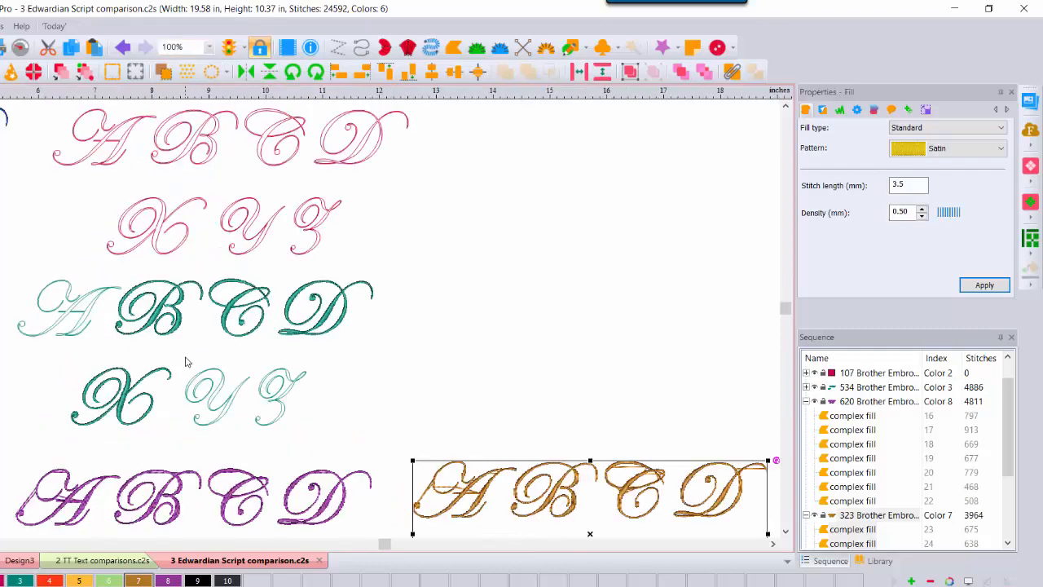
drag(185, 361, 344, 453)
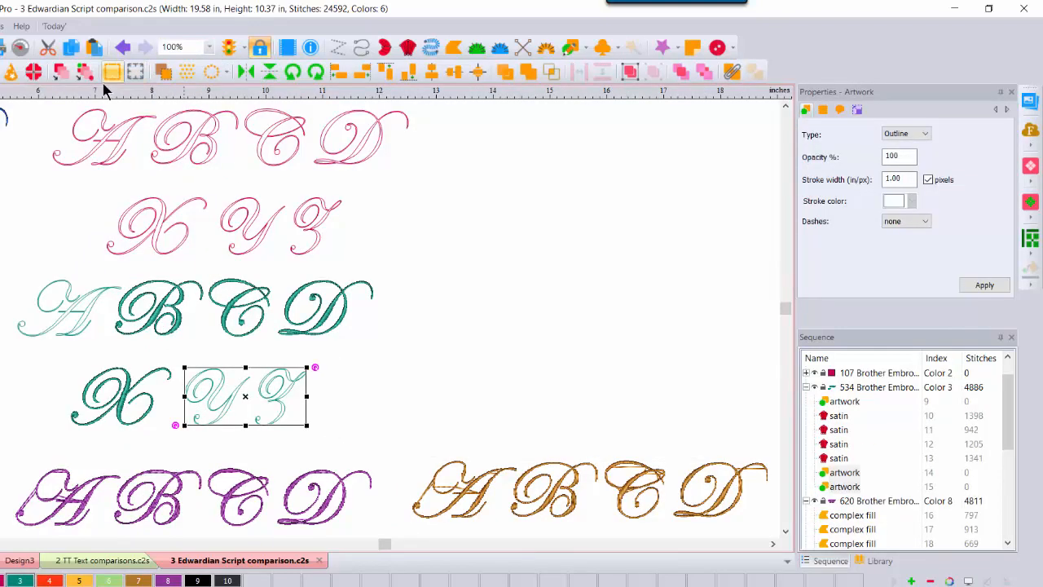
click(71, 47)
click(94, 46)
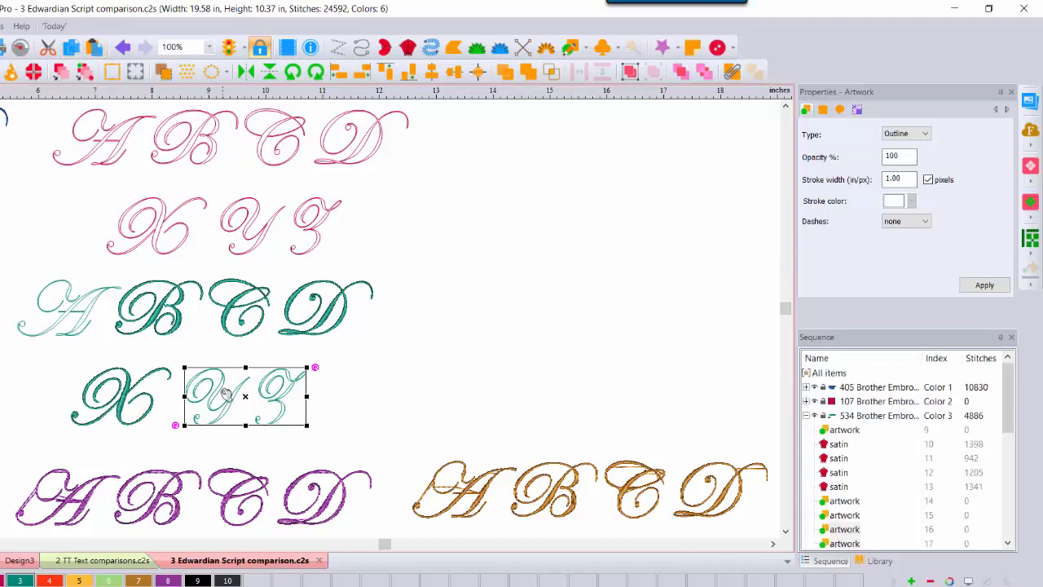
drag(226, 393, 500, 337)
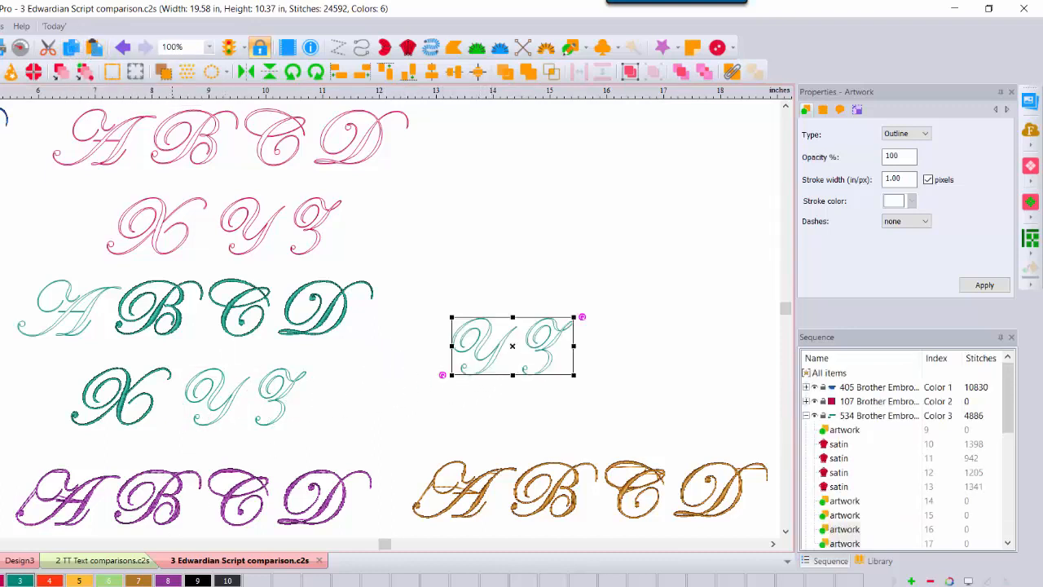
Color the copied Y and Z outlines blue and move the Z farther away from the Y
click(2, 580)
click(564, 268)
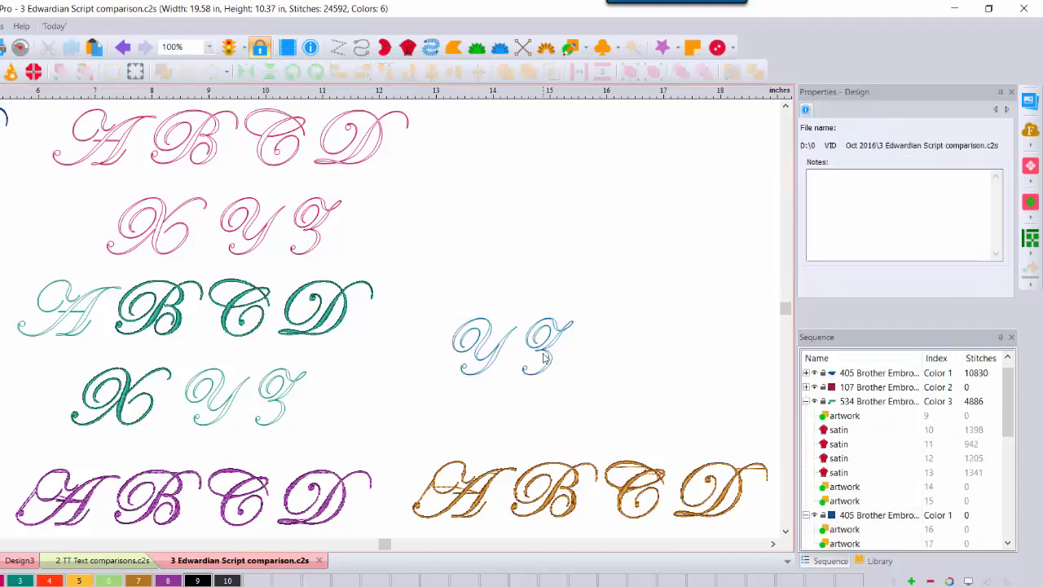
drag(550, 351, 643, 347)
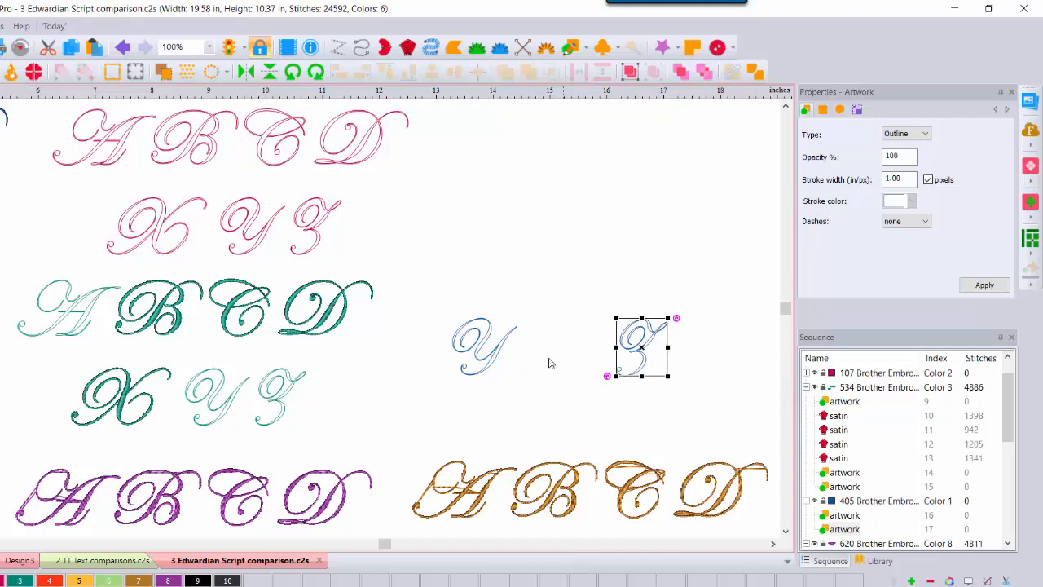
click(490, 367)
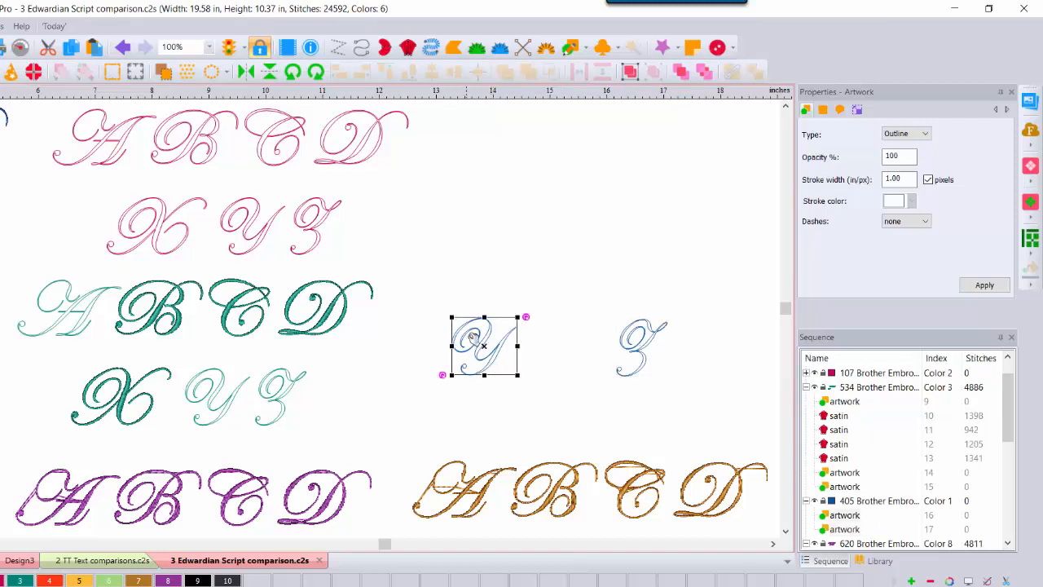
click(329, 321)
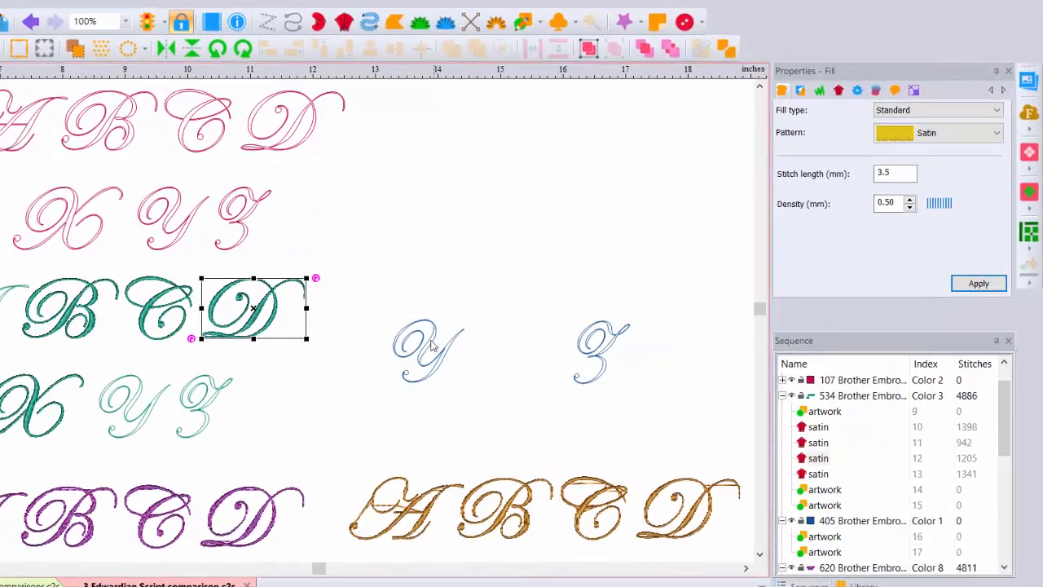
Set the height of the blue outline Y to 1.25 inches, keeping its aspect ratio
click(489, 342)
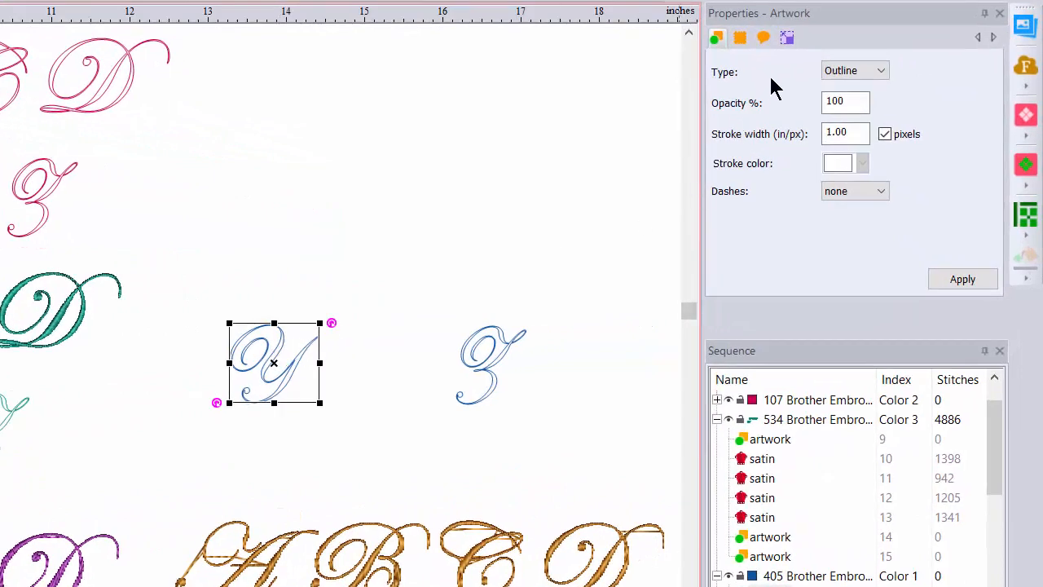
click(787, 38)
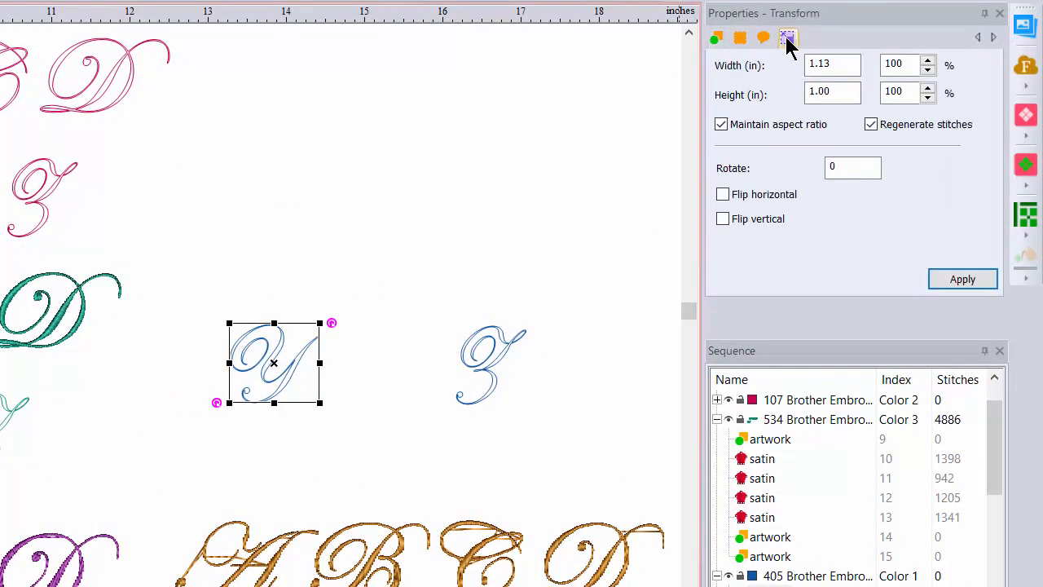
click(831, 91)
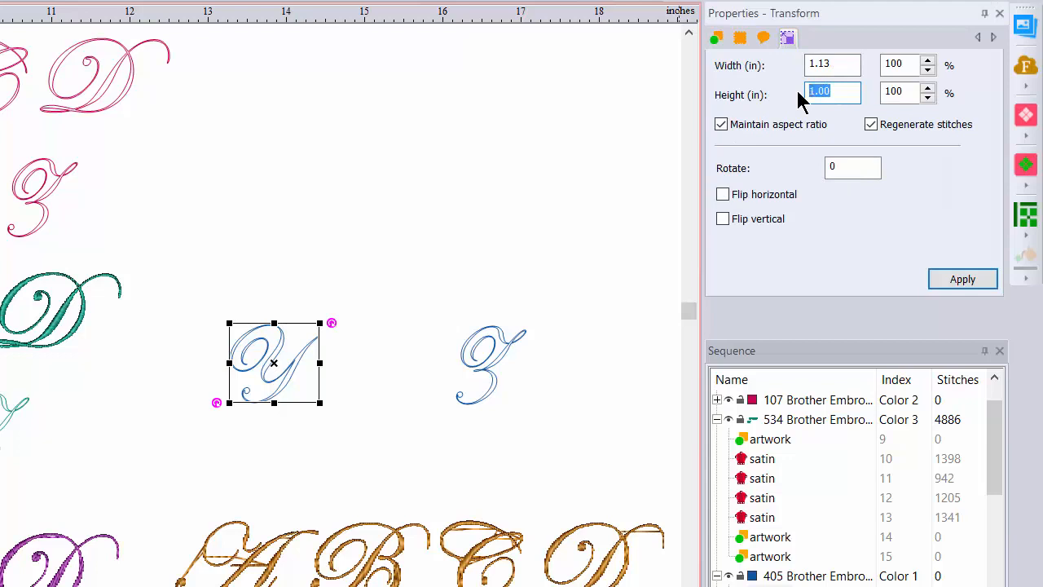
text(1.25)
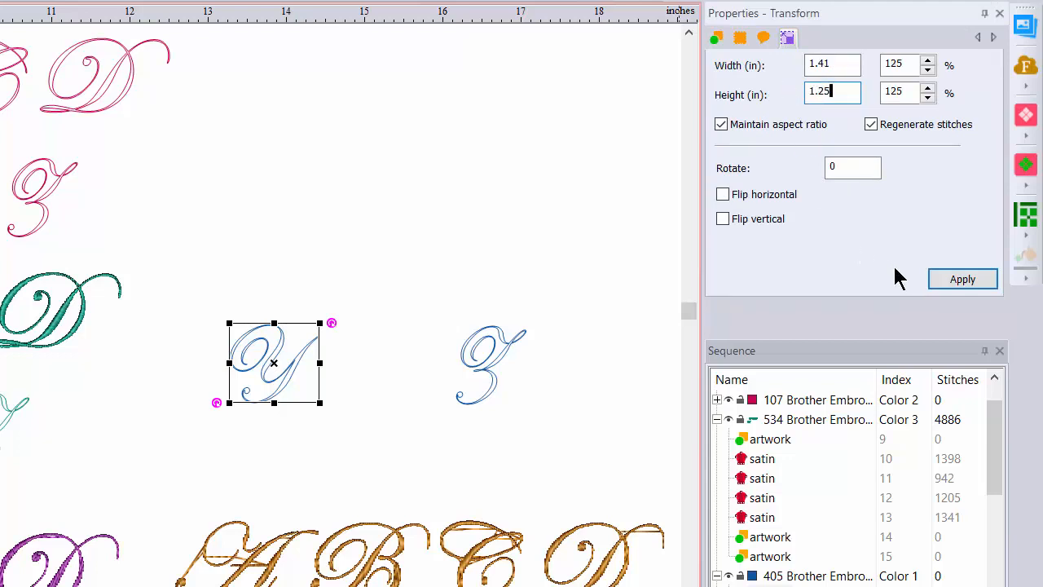
click(955, 281)
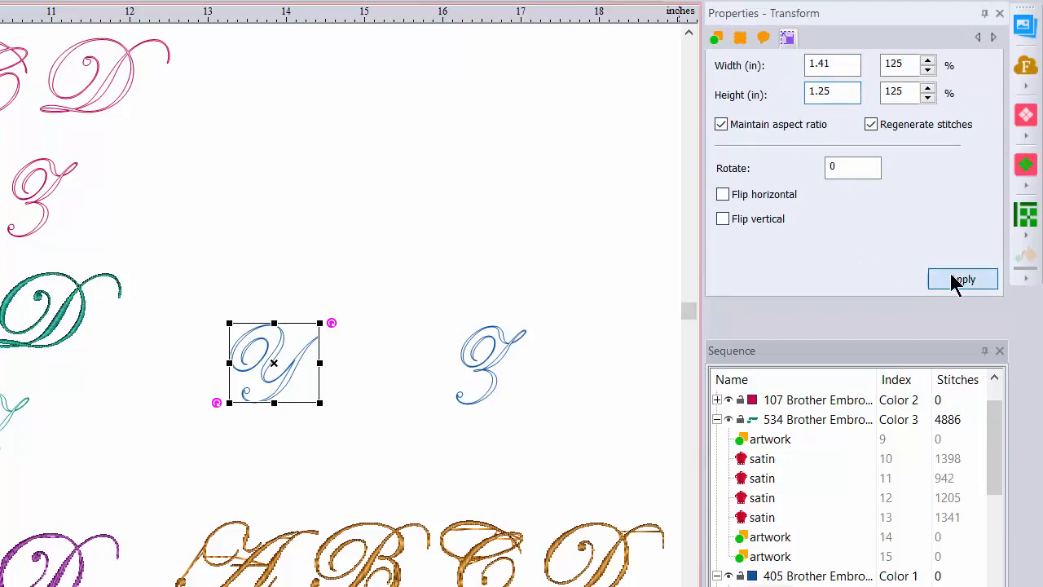
Convert the enlarged blue Y outline to satin
right_click(269, 342)
mouse_move(327, 493)
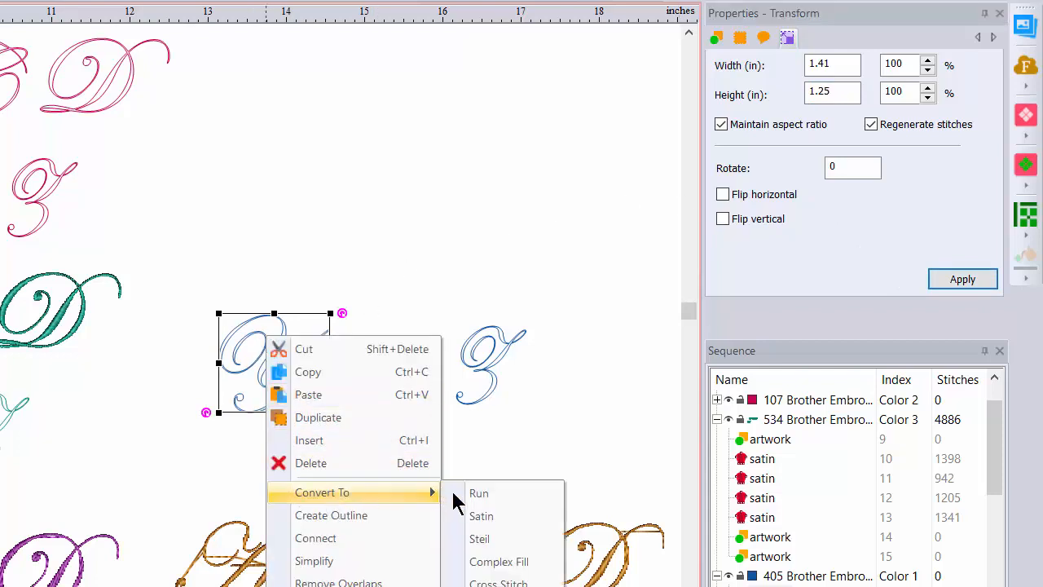
click(482, 516)
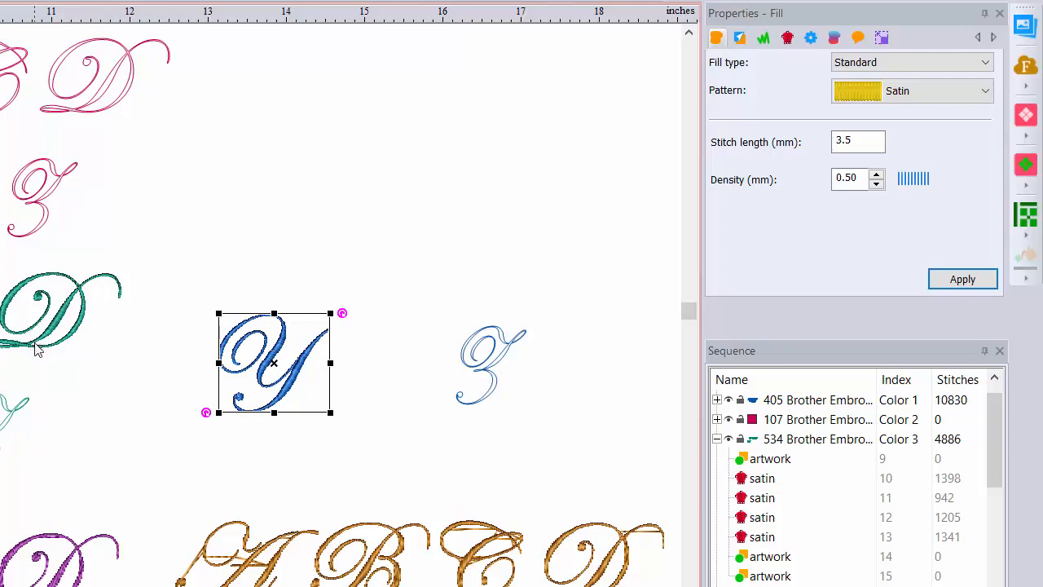
Reduce the blue satin Y to a height of 1 inch with stitches regenerated and move it into the teal X Y Z row
click(883, 38)
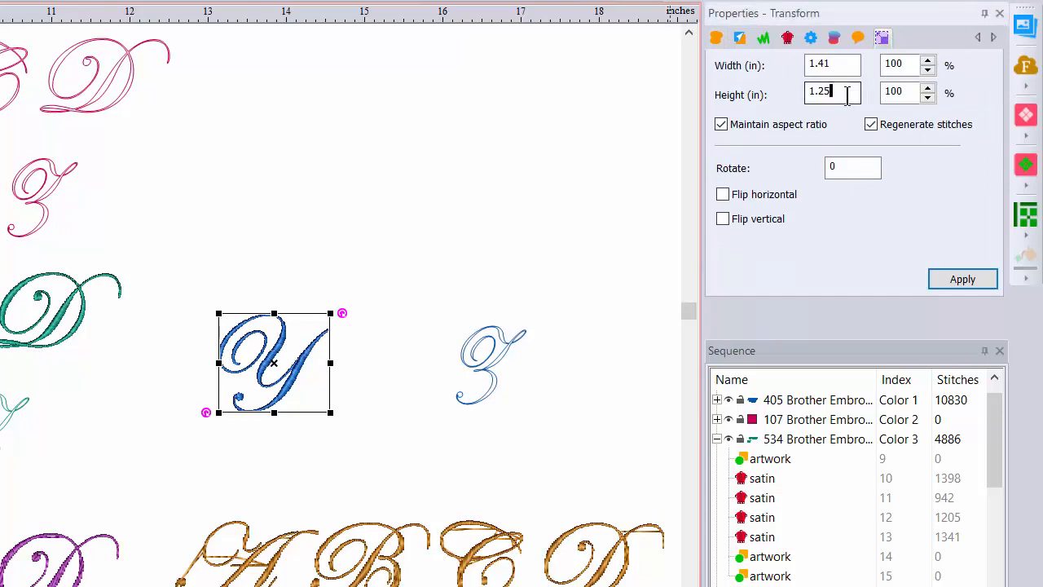
drag(843, 93, 766, 97)
text(1)
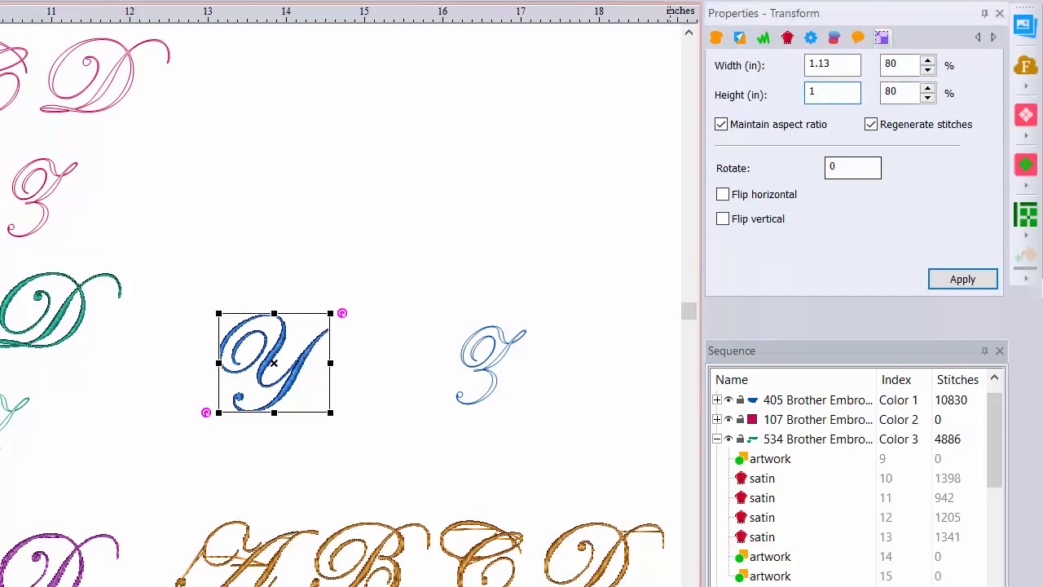
click(959, 280)
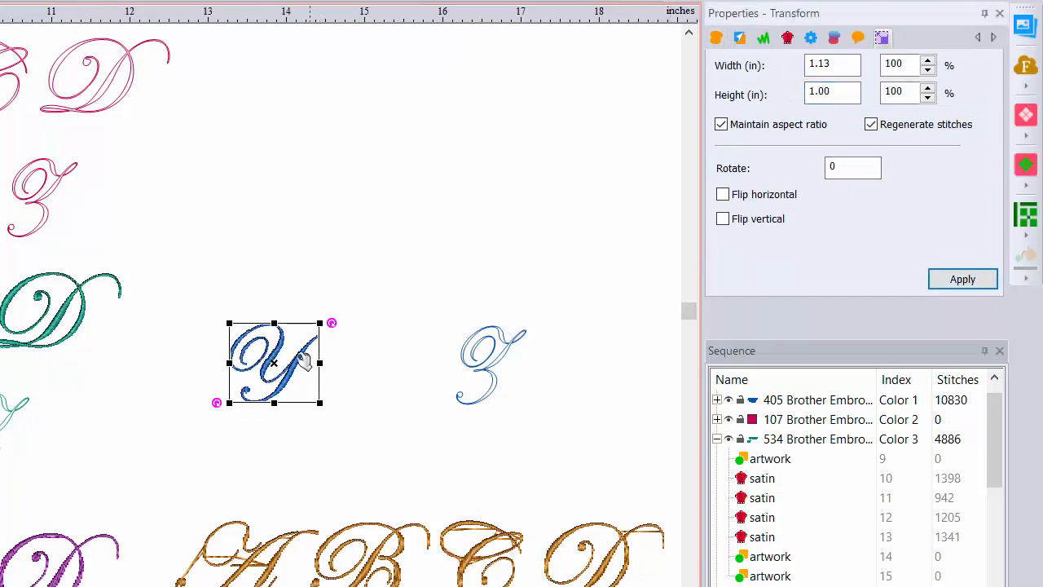
drag(282, 371, 91, 443)
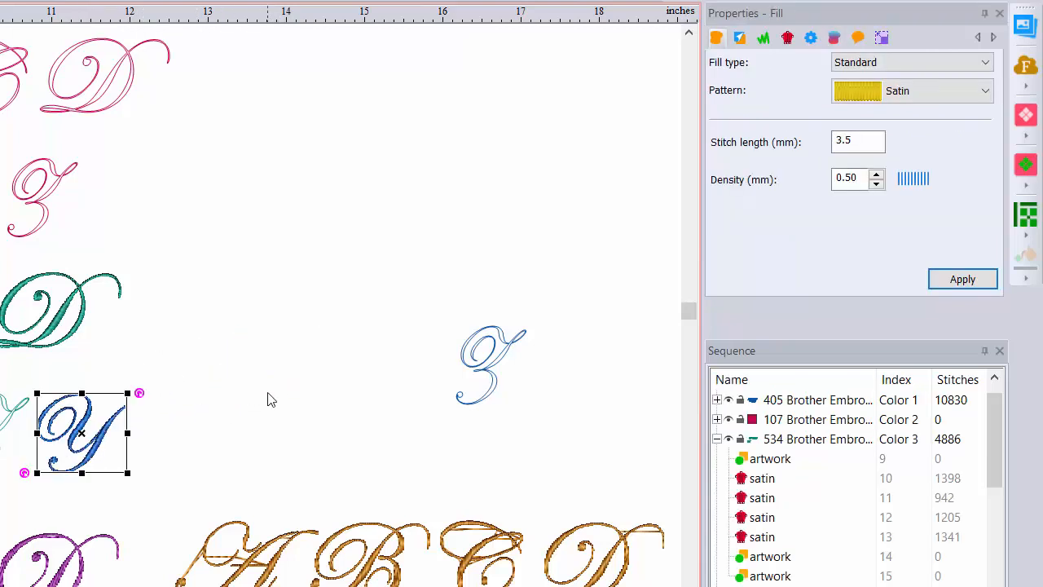
Set the height of the blue outline Z to 1.25 inches, keeping its aspect ratio
click(503, 361)
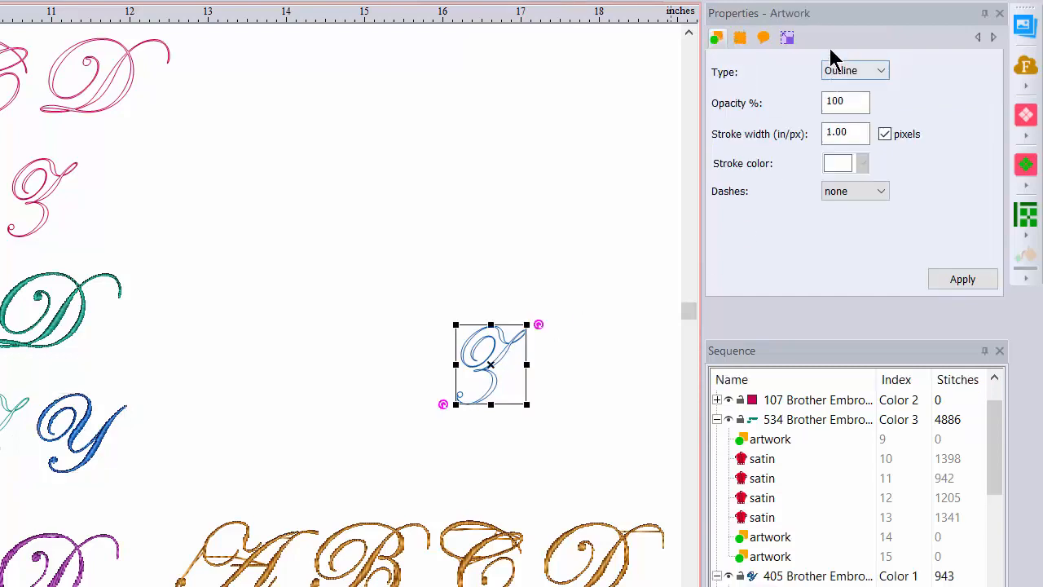
click(788, 38)
double_click(815, 96)
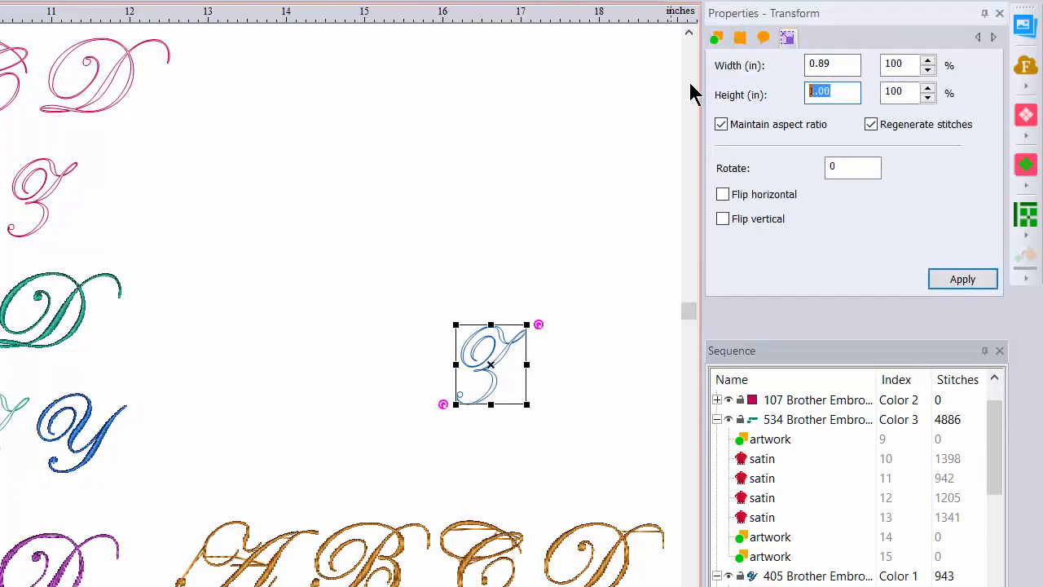
text(1.25)
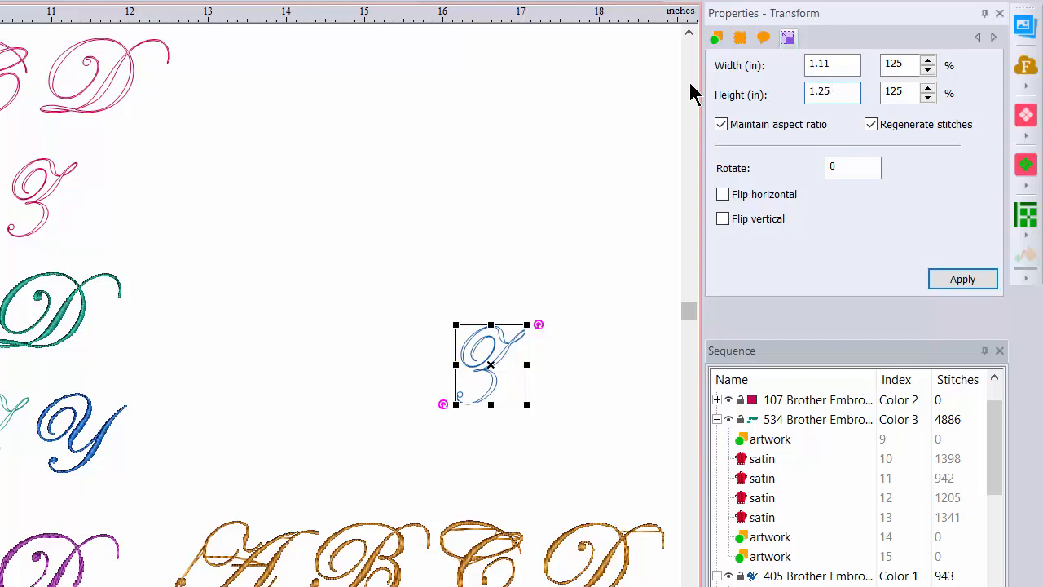
click(961, 279)
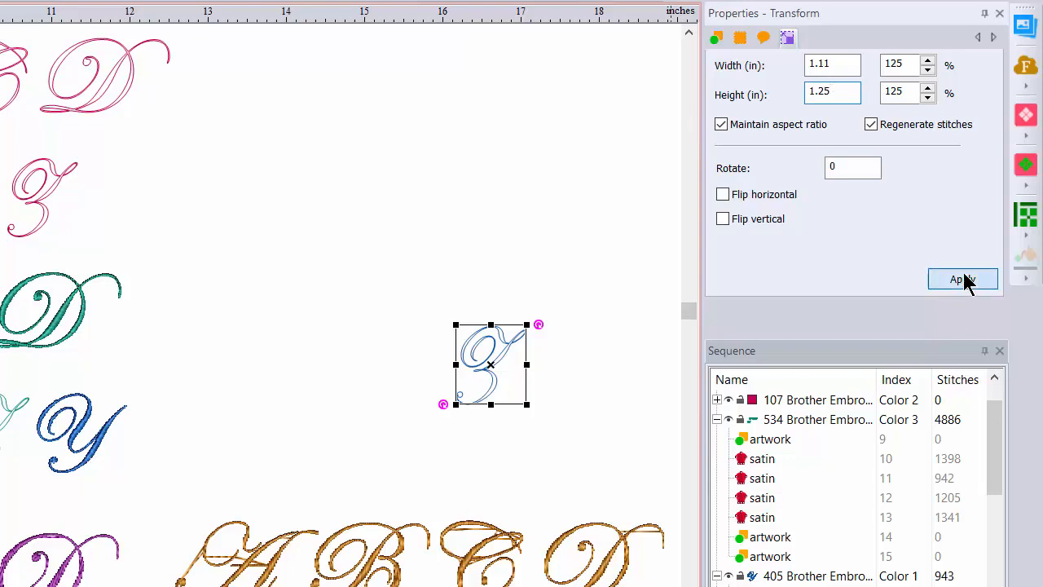
Try to convert the 1.25-inch blue Z outline to satin
right_click(483, 350)
mouse_move(565, 91)
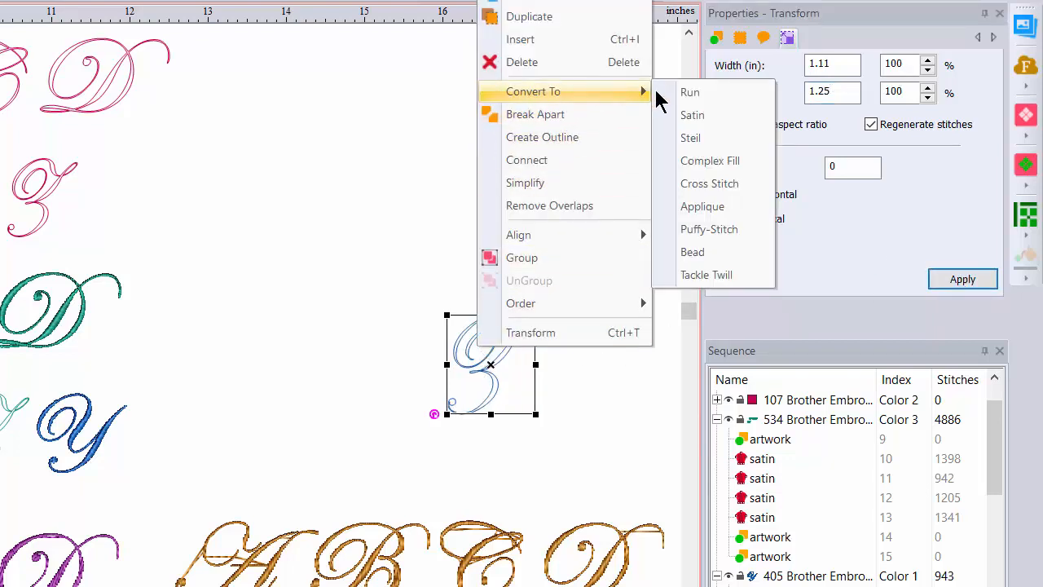
click(688, 115)
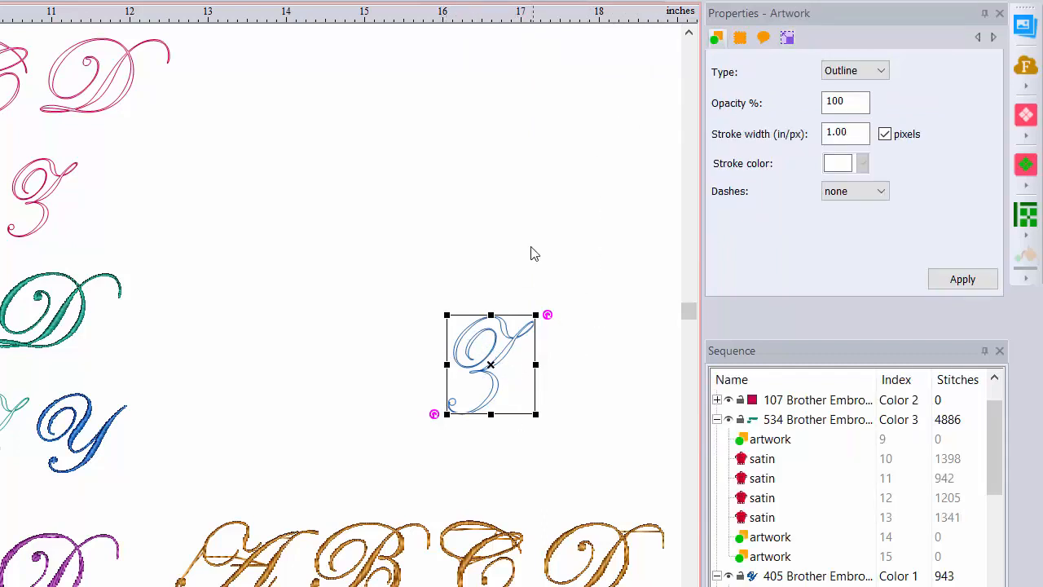
Enlarge the blue Z outline to a height of 1.5 inches, keeping its aspect ratio, and convert it to satin
click(788, 36)
drag(767, 89, 728, 89)
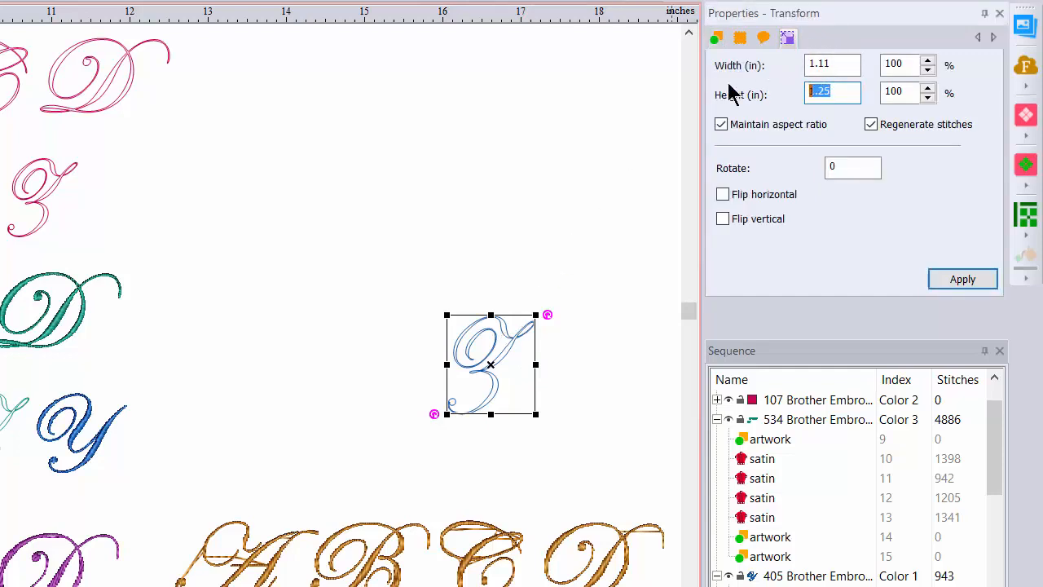
text(1.5)
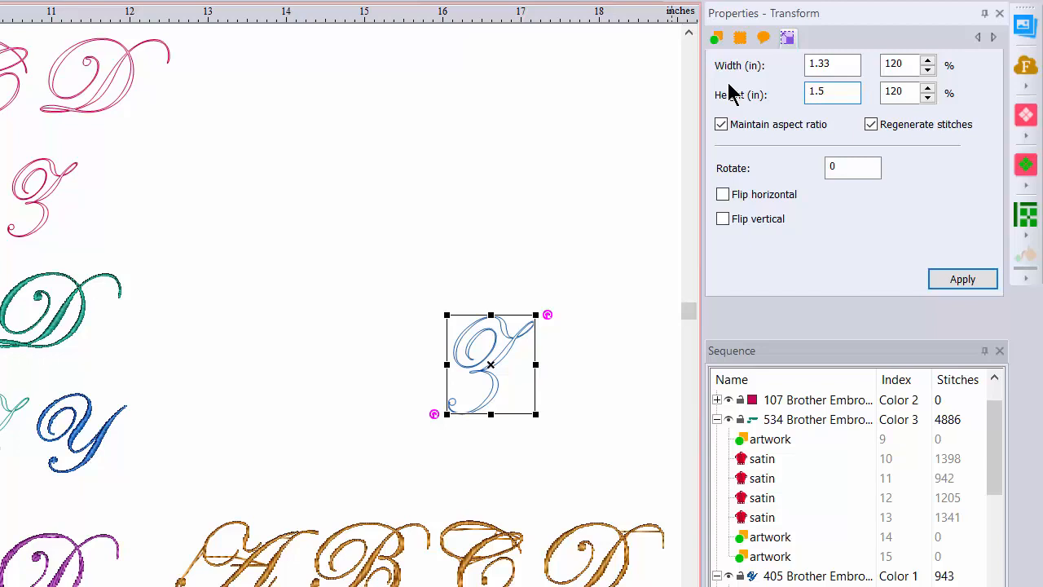
click(957, 280)
right_click(492, 347)
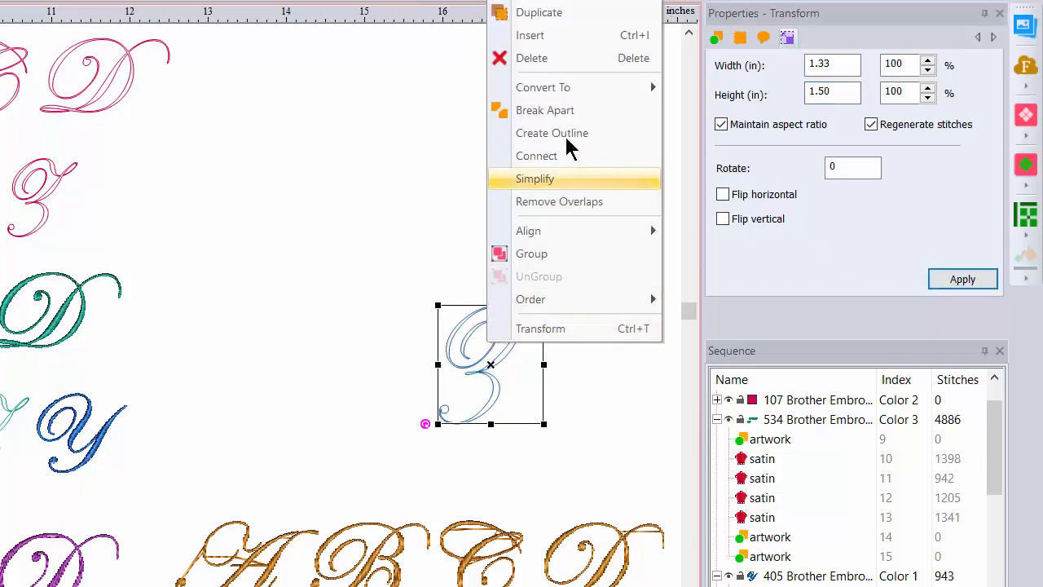
click(681, 116)
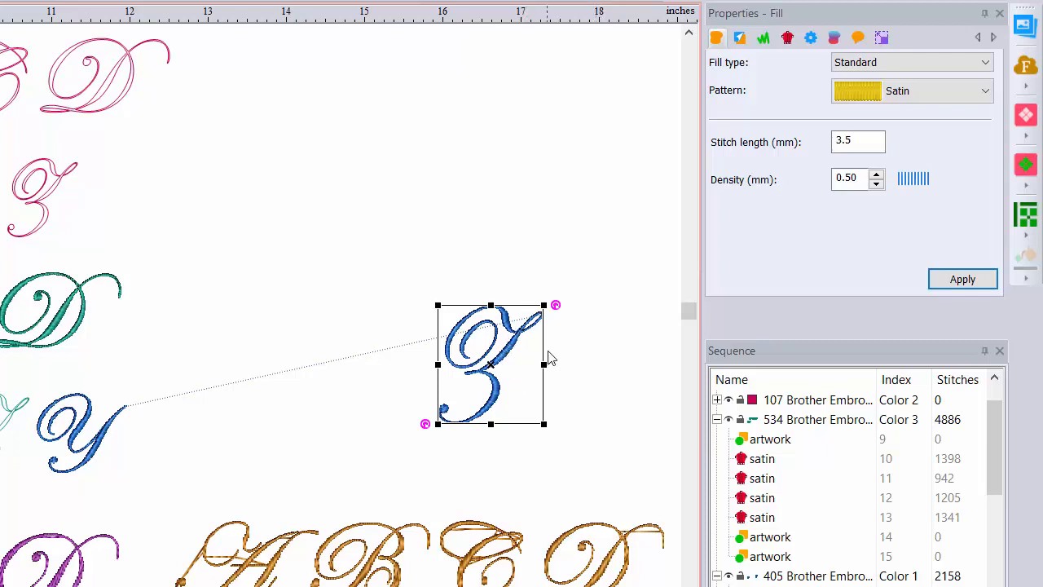
Reduce the blue satin Z to a height of 1 inch with stitches regenerated and move it beside the blue Y
click(882, 38)
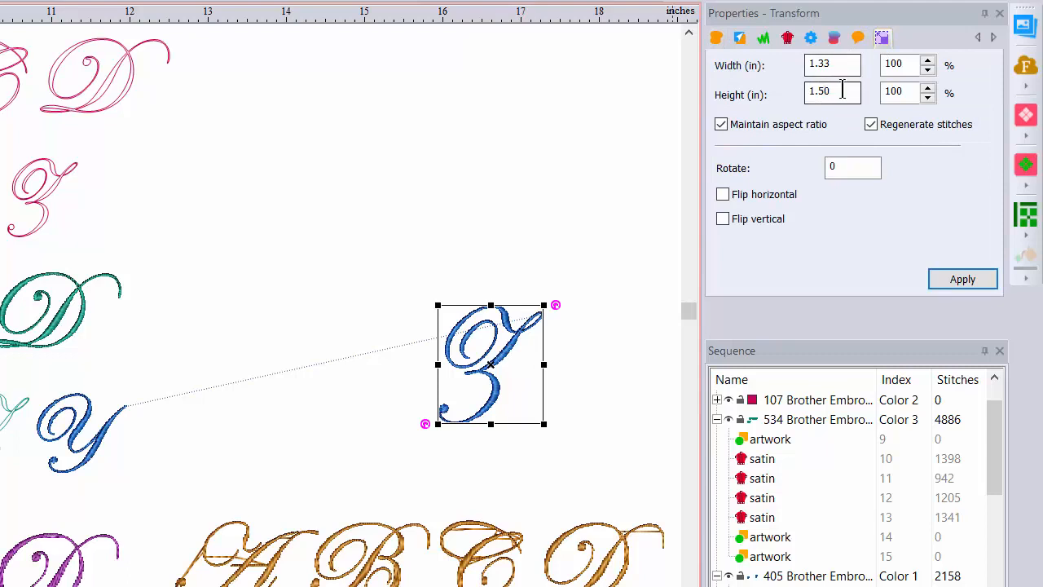
drag(842, 90, 766, 90)
text(1)
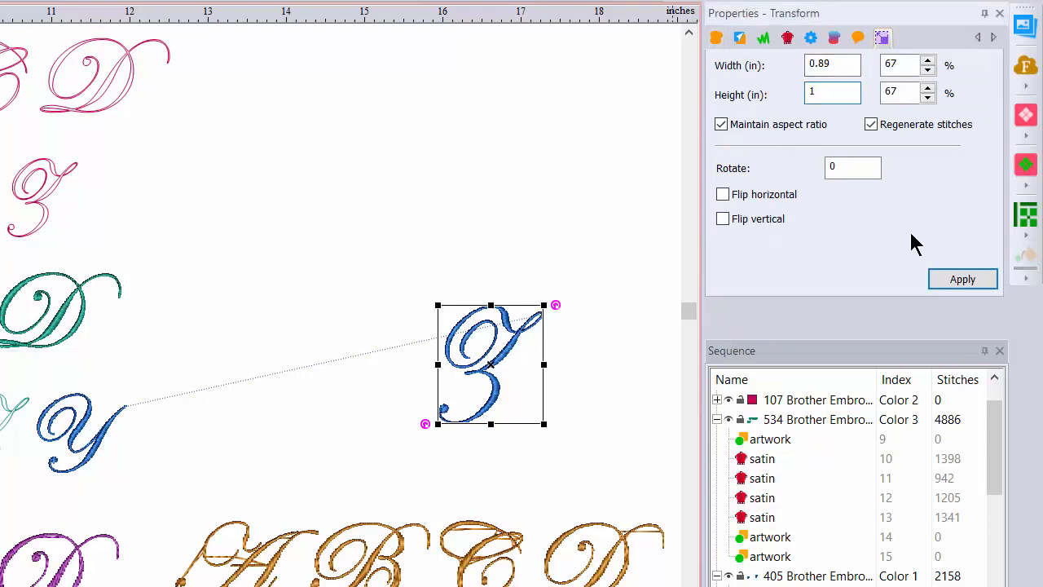
click(947, 282)
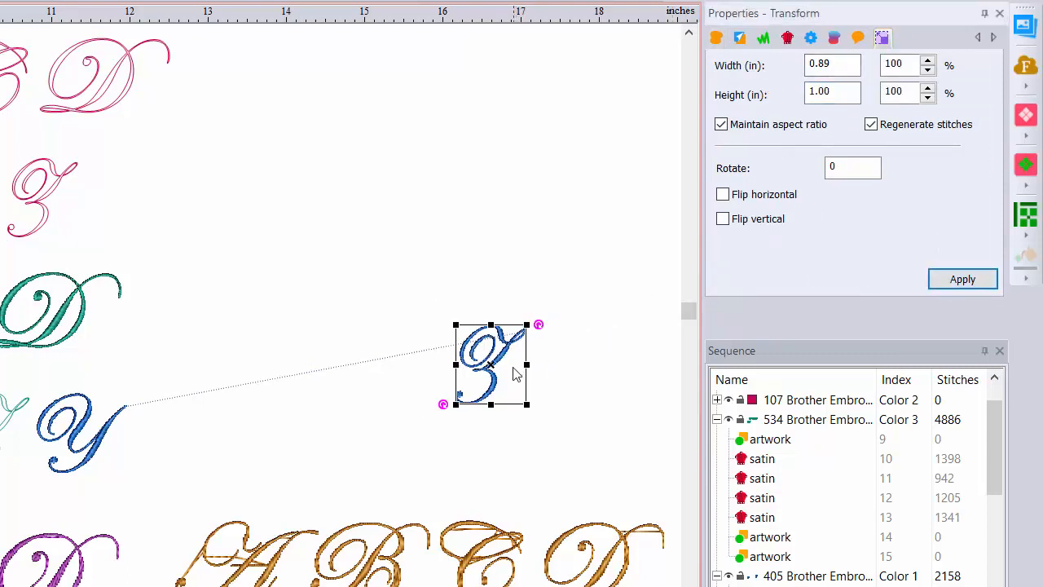
drag(513, 373, 173, 440)
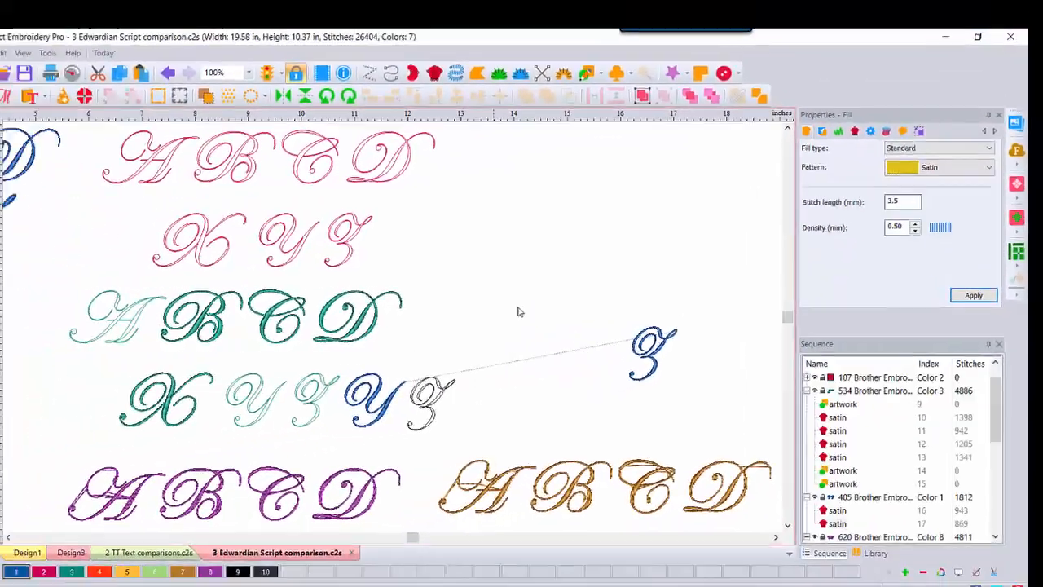
click(519, 311)
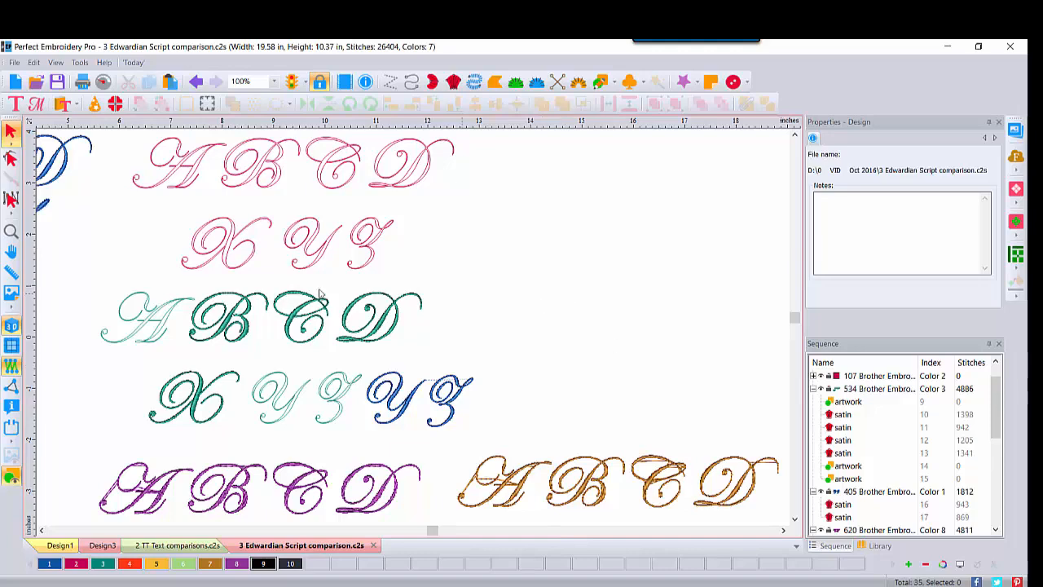
Show the whole lettering comparison, and open the design file 4 house in Edwardian script.c2s
double_click(10, 231)
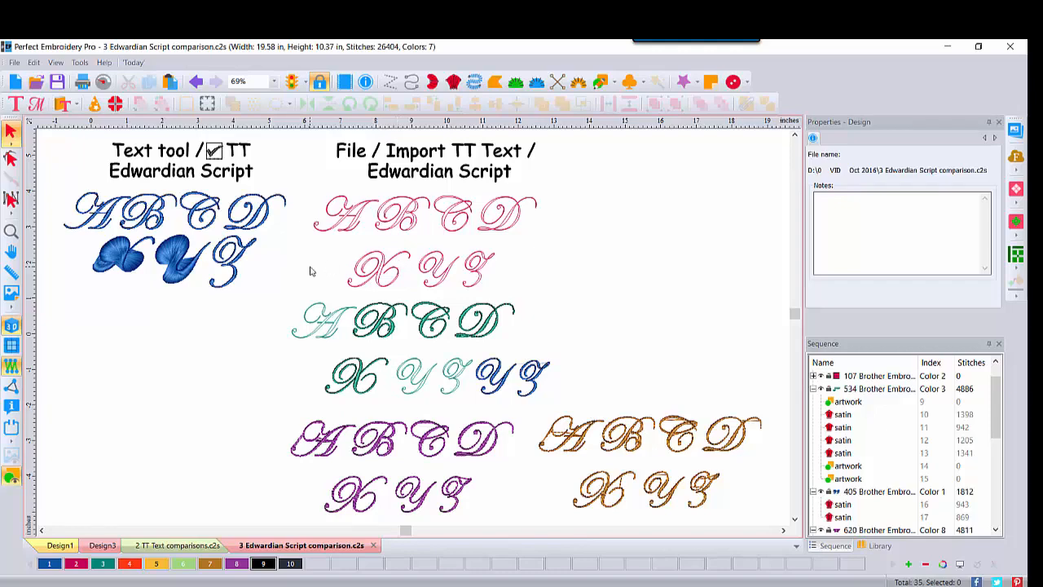
click(35, 81)
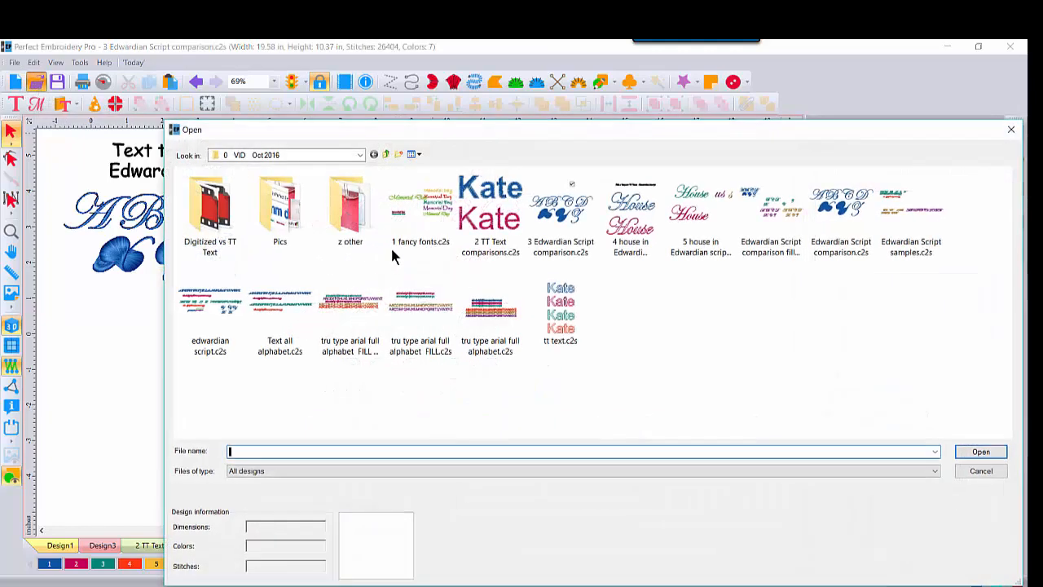
double_click(631, 206)
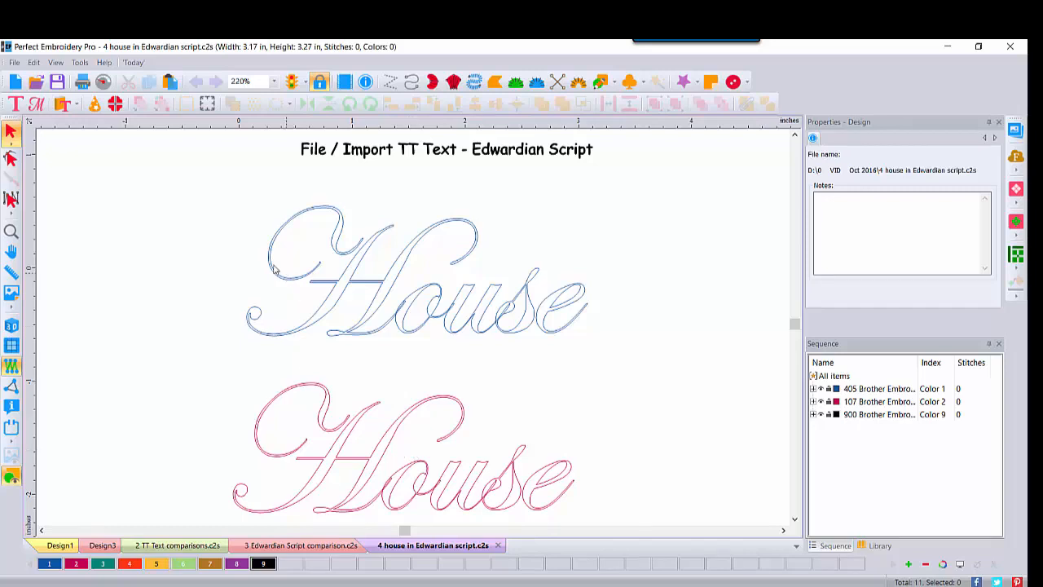
Convert the upper blue House outline to satin and display the stitches in 3D
click(415, 285)
right_click(418, 284)
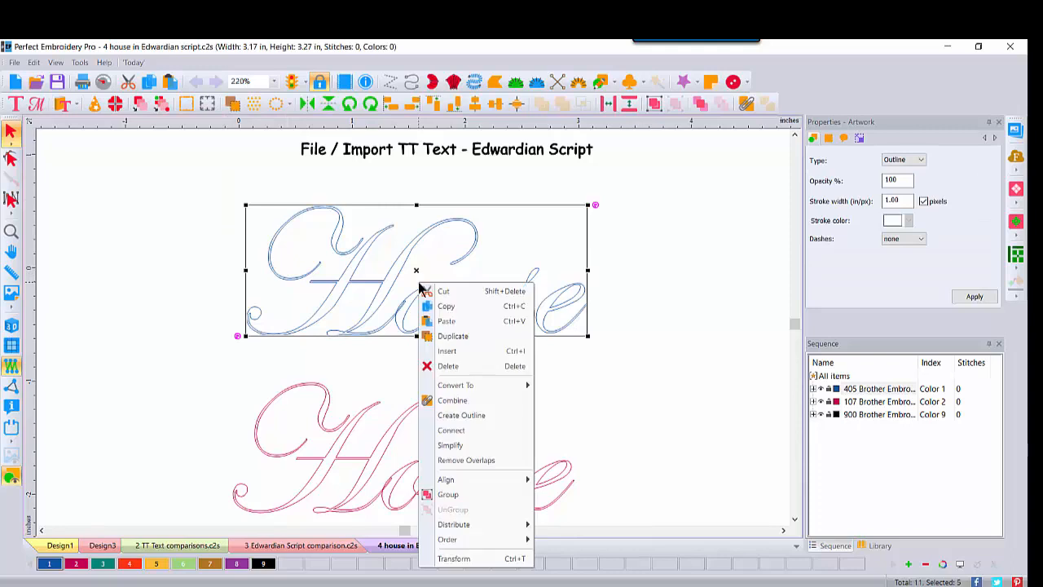
mouse_move(440, 394)
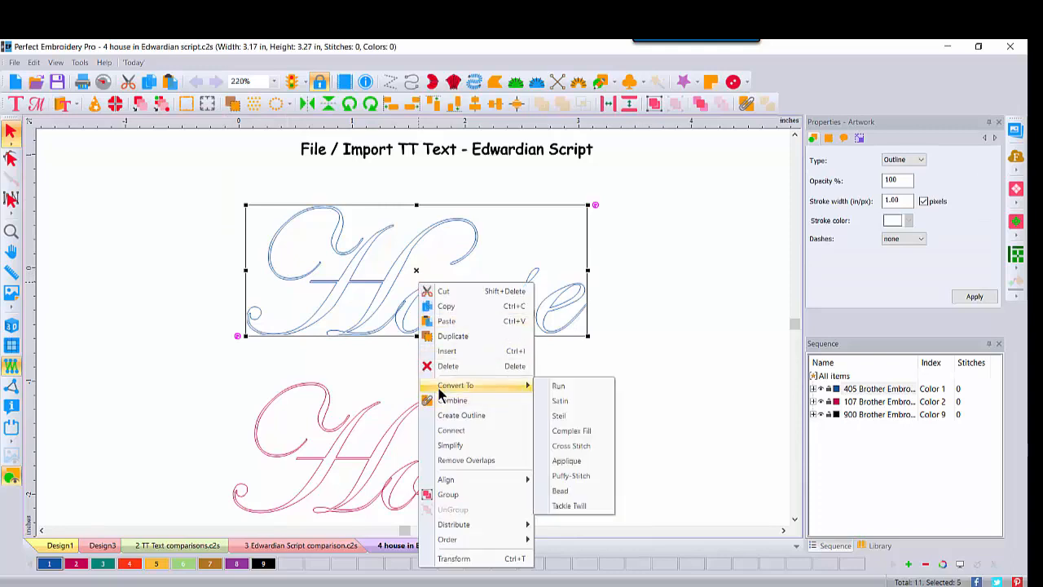
click(559, 401)
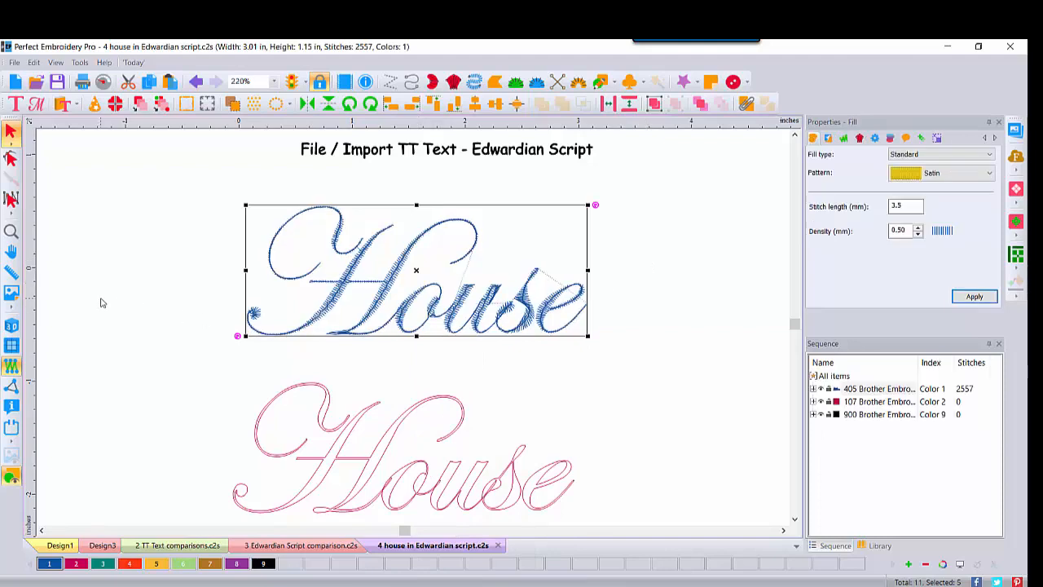
click(12, 326)
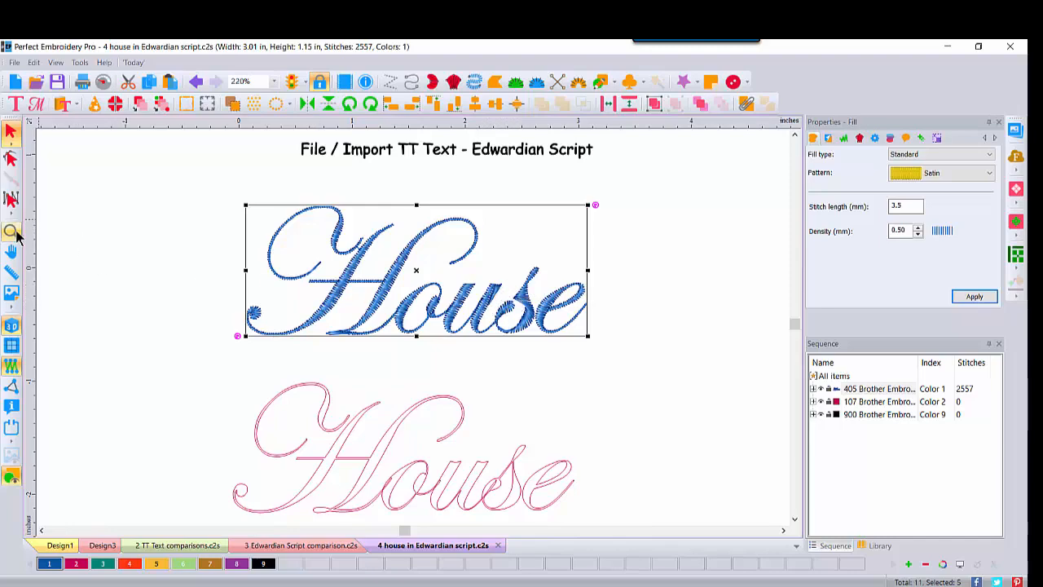
Examine the satin stitching of the lowercase letters in the blue House up close
click(12, 233)
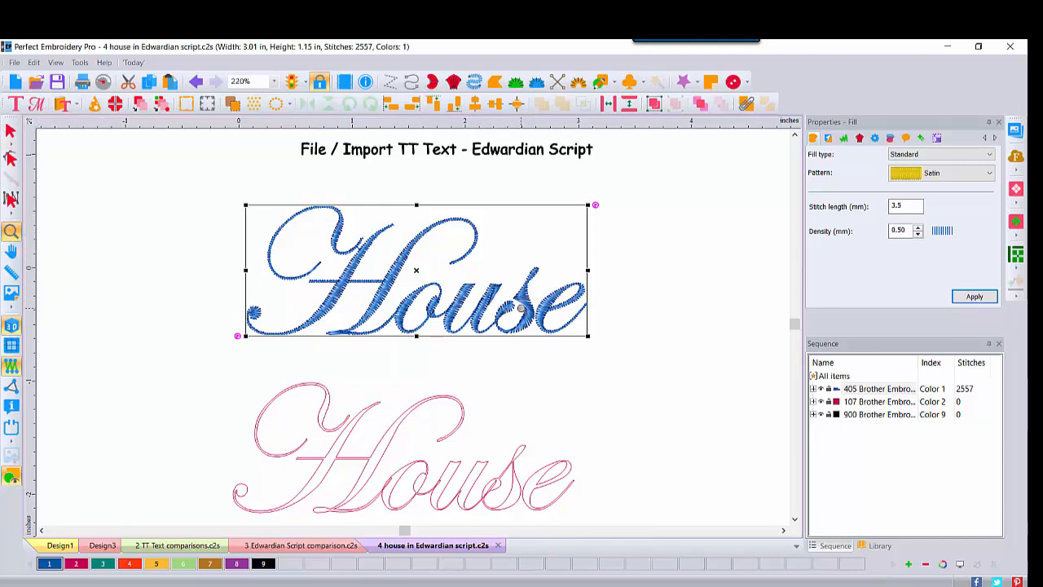
click(519, 317)
click(519, 320)
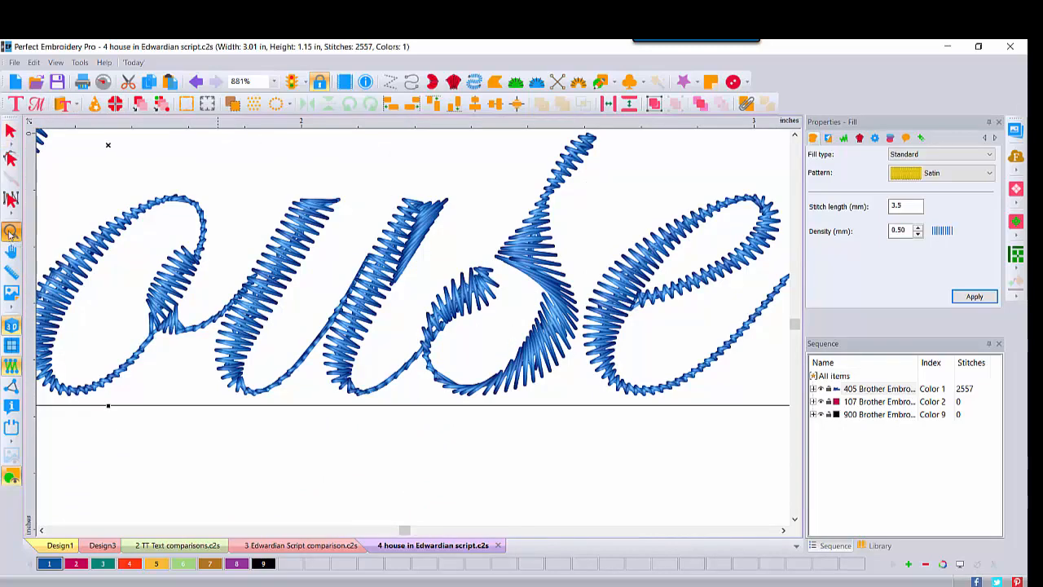
click(11, 232)
key(Escape)
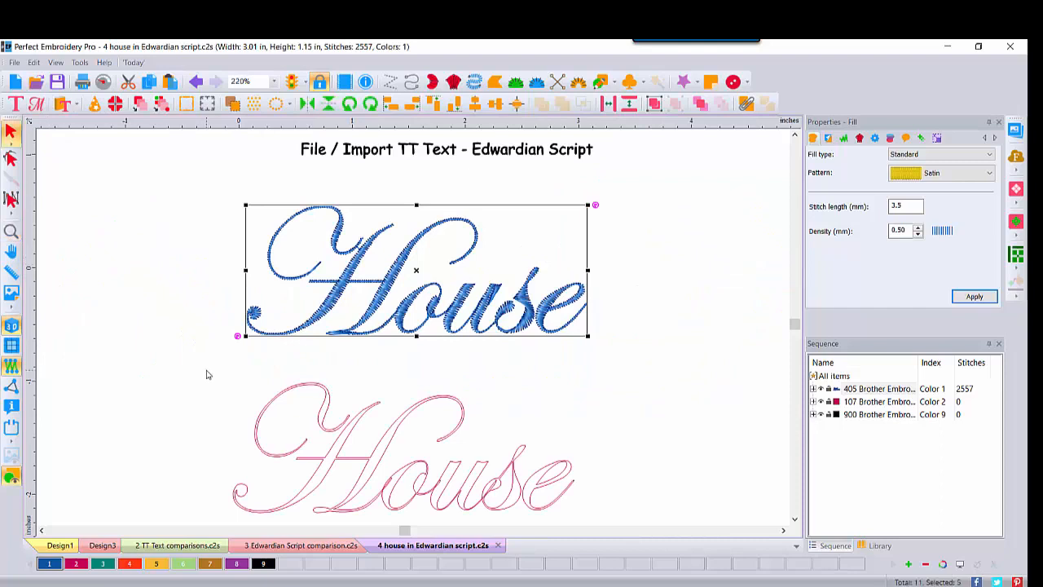
Set the width of the lower pink House outline to 3.5 inches, keeping its aspect ratio
click(869, 401)
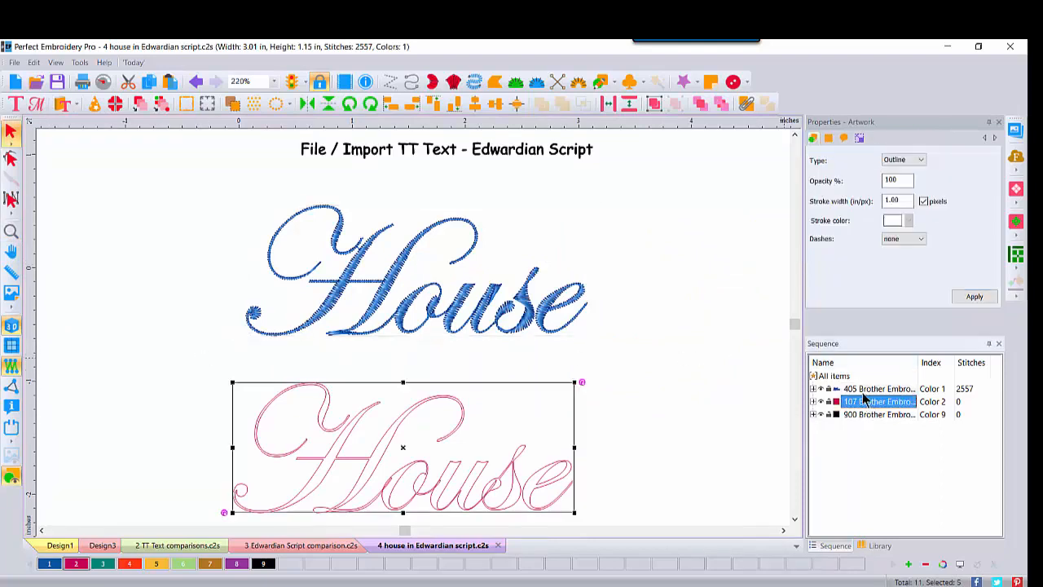
click(860, 138)
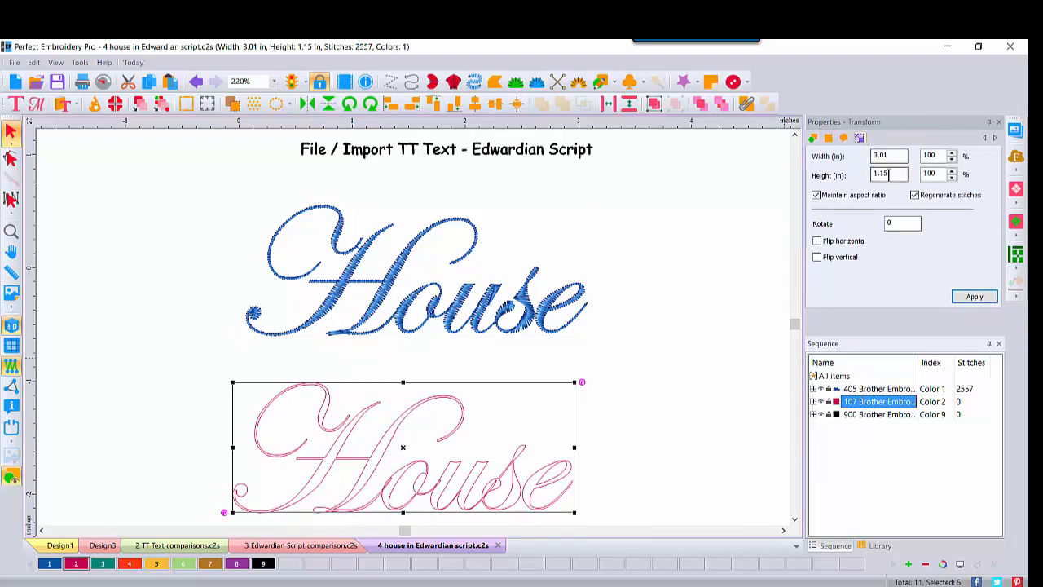
click(893, 154)
text(3.)
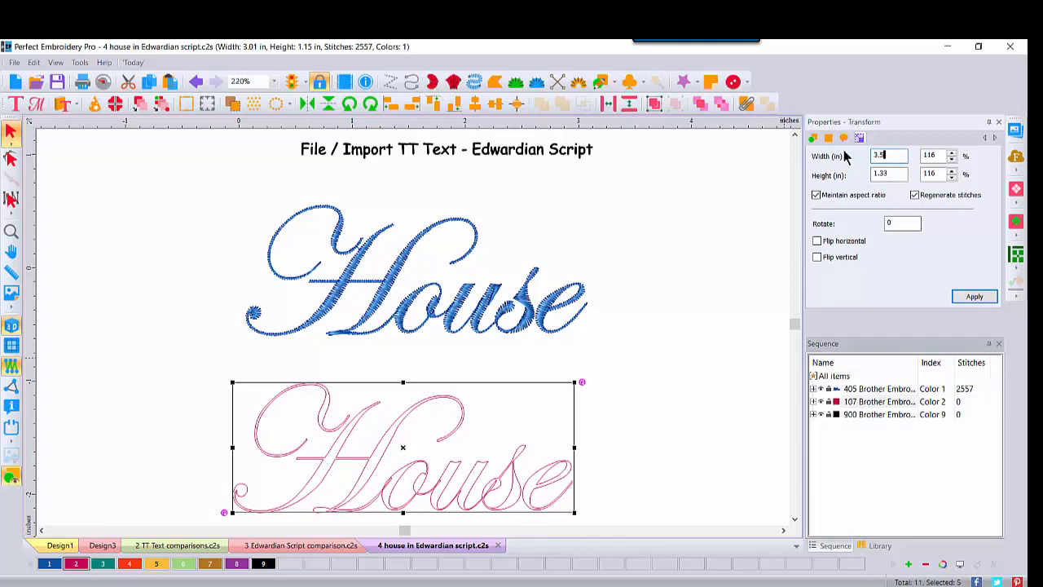
click(959, 296)
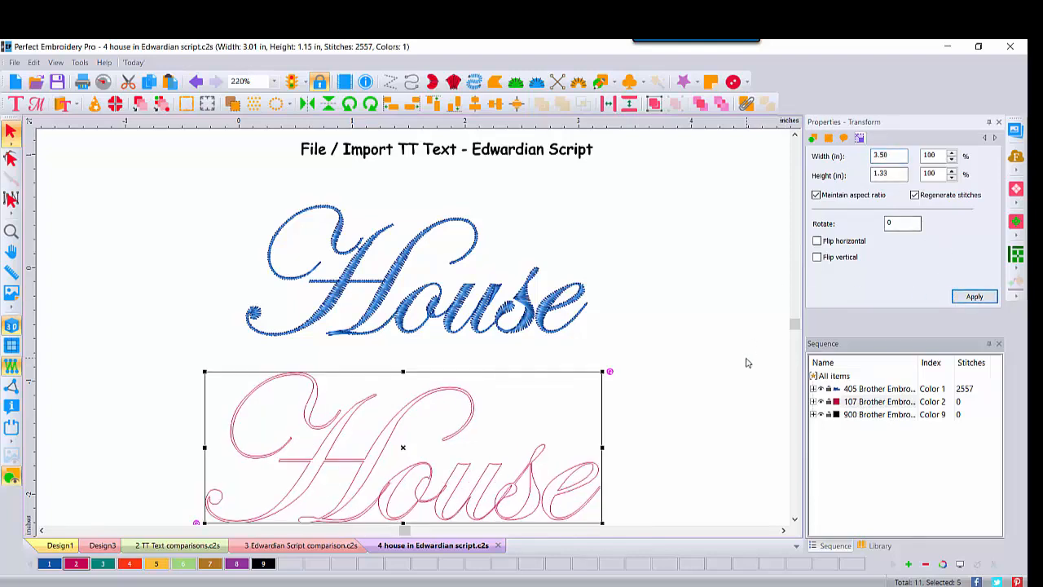
Convert the enlarged pink House outline to satin
right_click(340, 439)
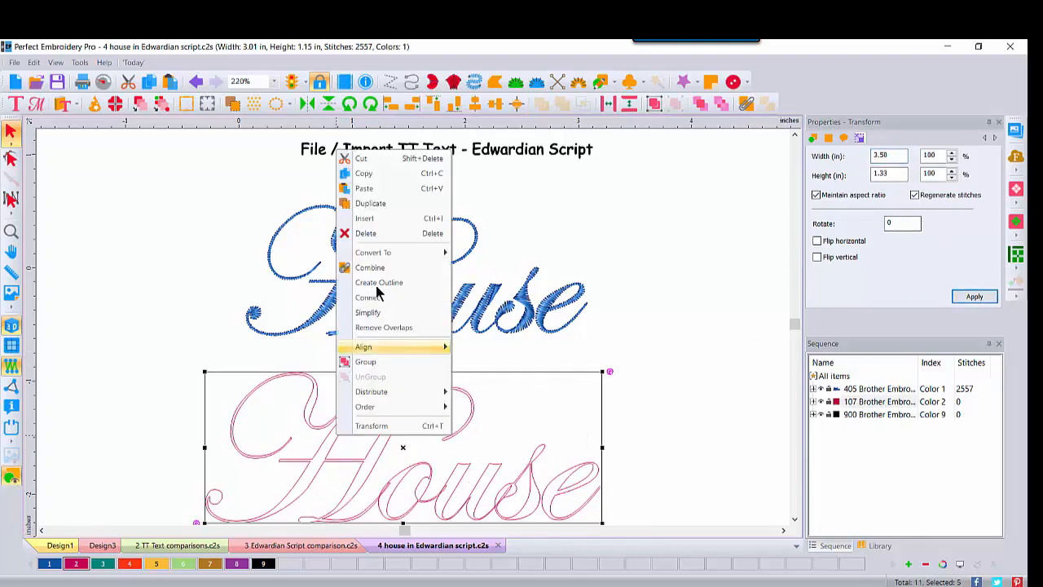
mouse_move(377, 255)
click(489, 264)
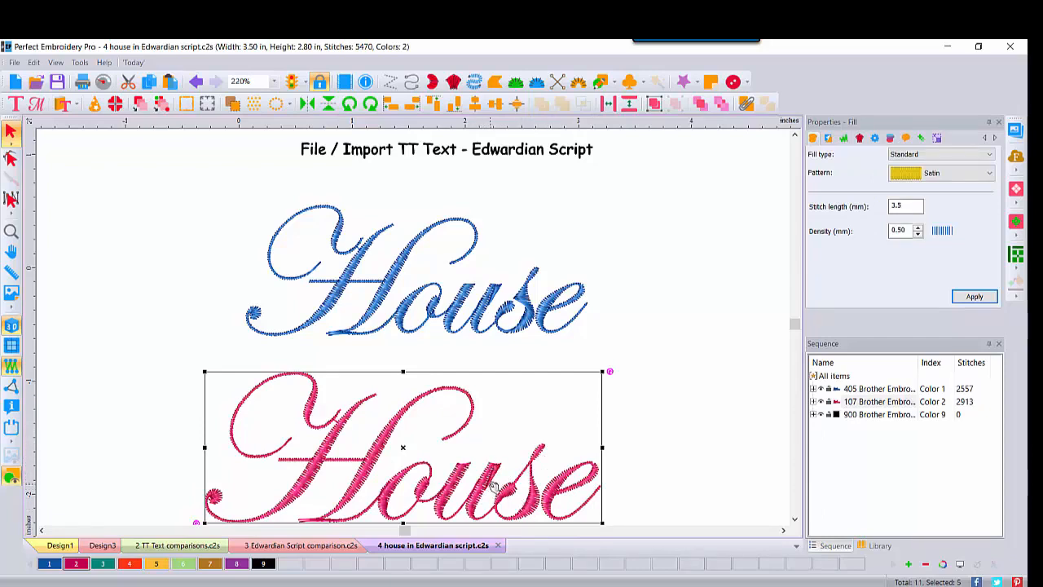
Edit the outline of the letter u in the pink satin House and delete the split line along its second stem
click(11, 231)
click(494, 492)
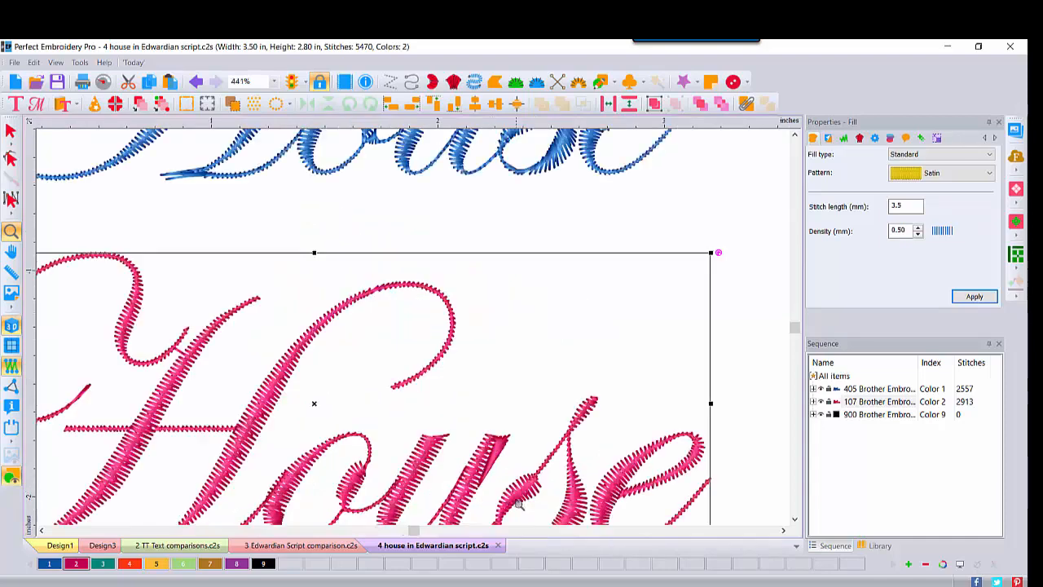
click(500, 494)
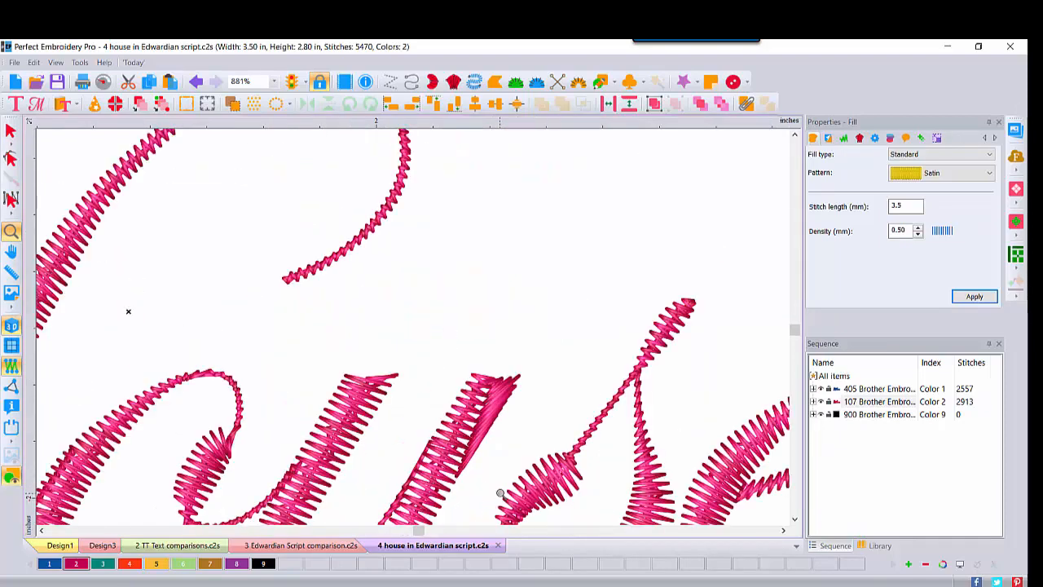
click(501, 494)
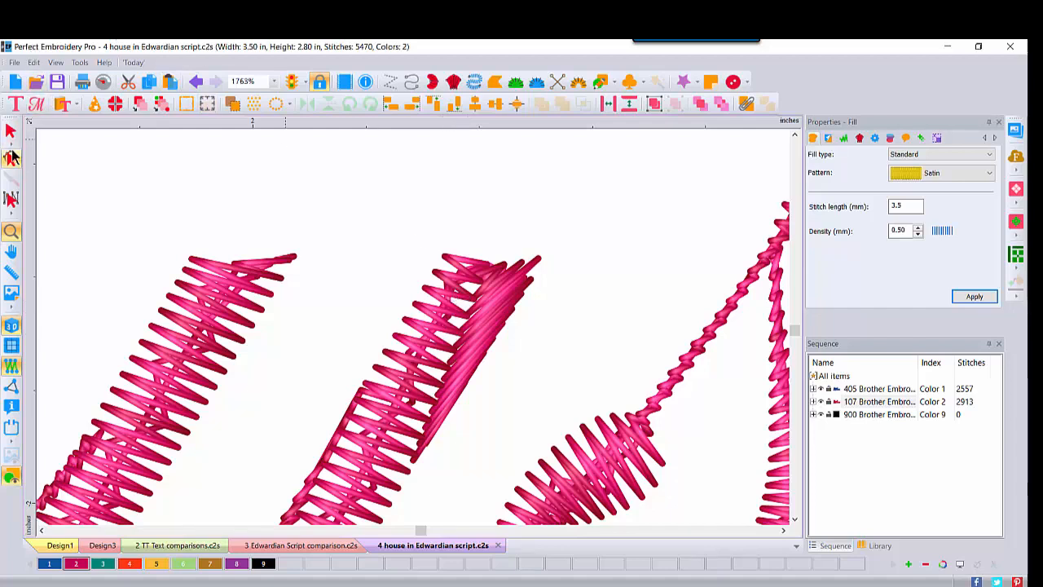
click(10, 159)
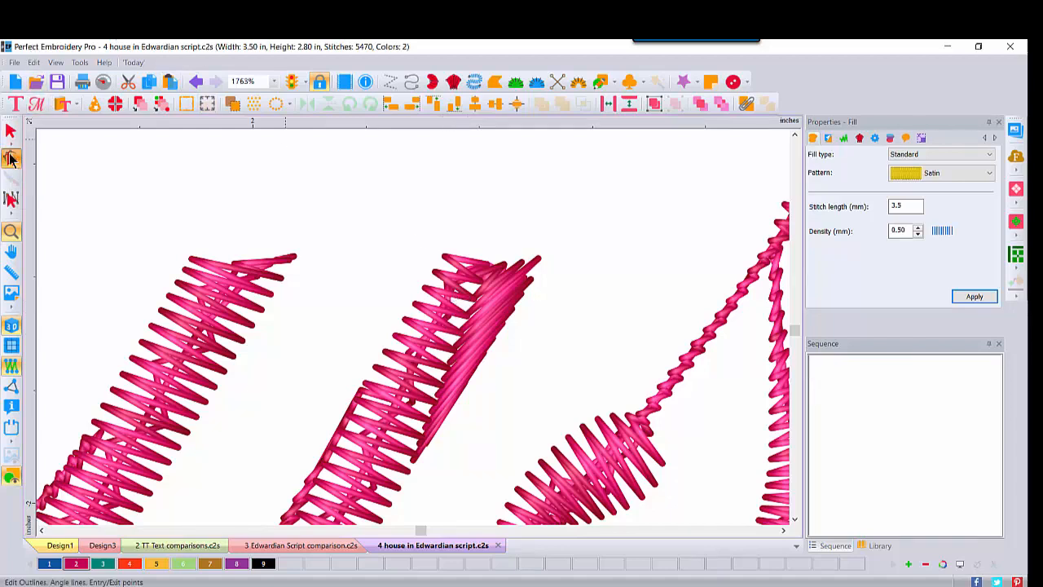
click(470, 329)
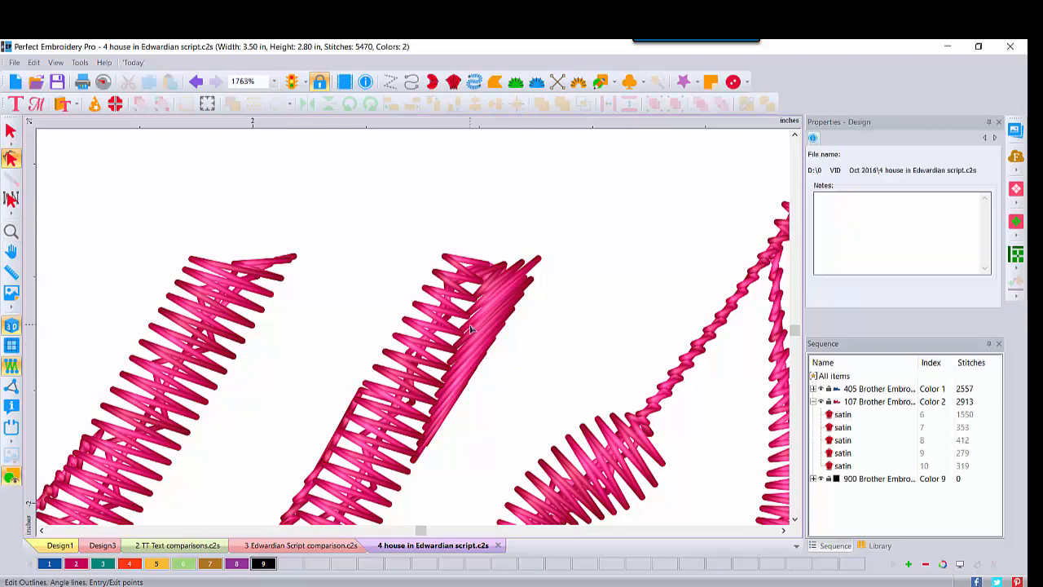
click(447, 259)
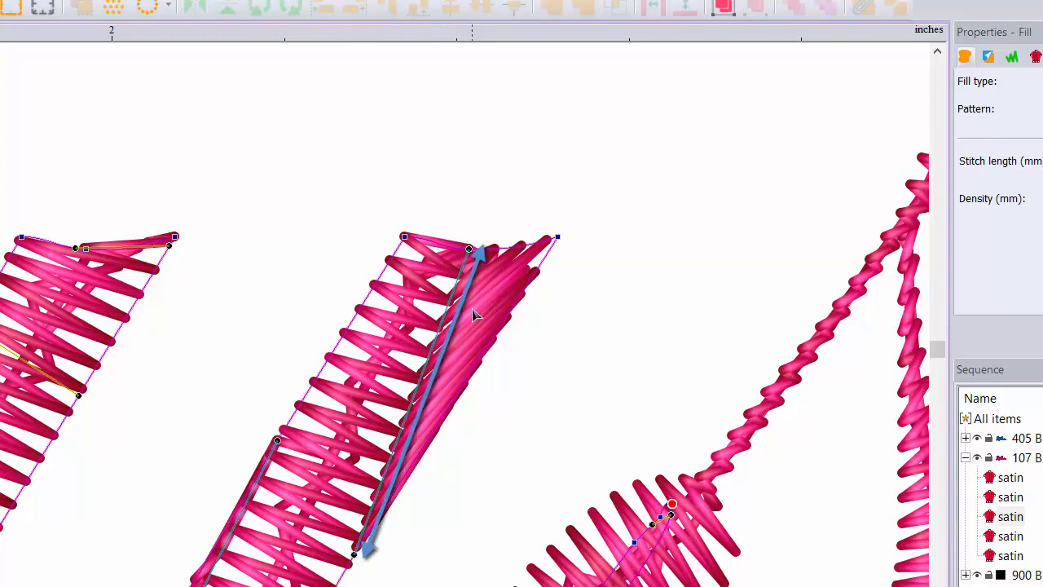
right_click(471, 254)
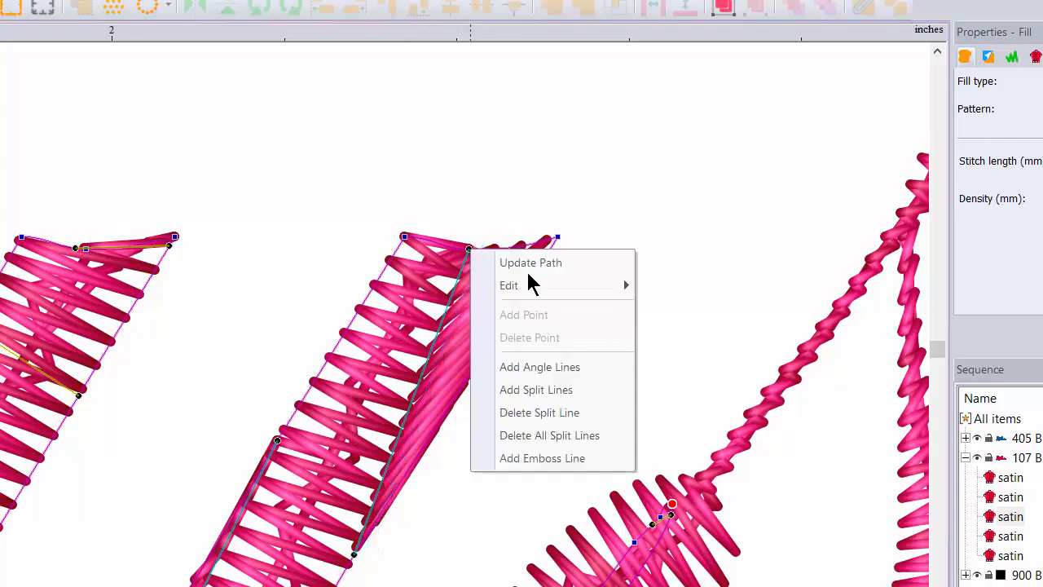
click(528, 414)
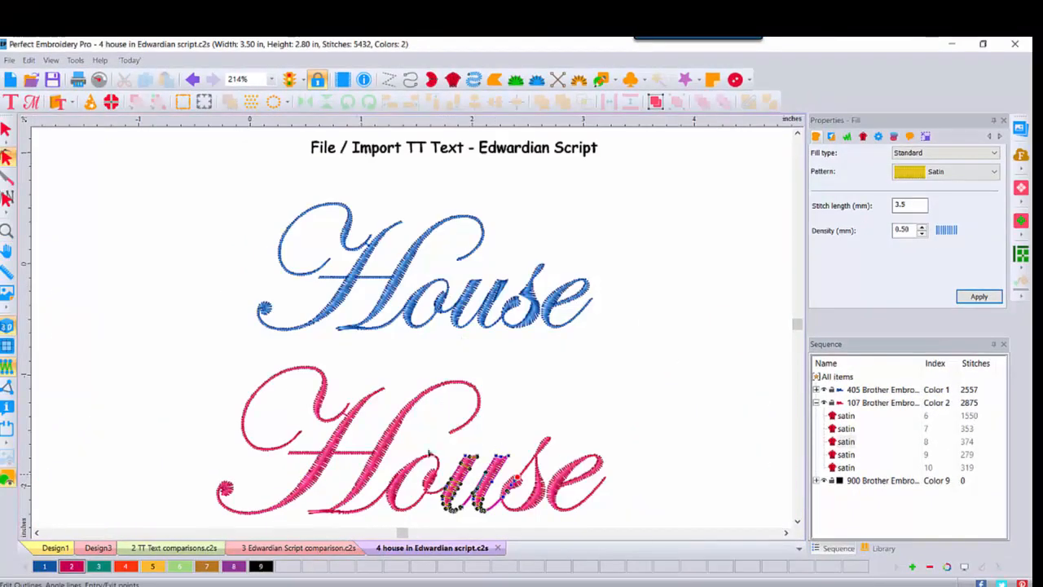
Edit the outline of the letter u in the blue House and delete the split line along its second stem
click(6, 129)
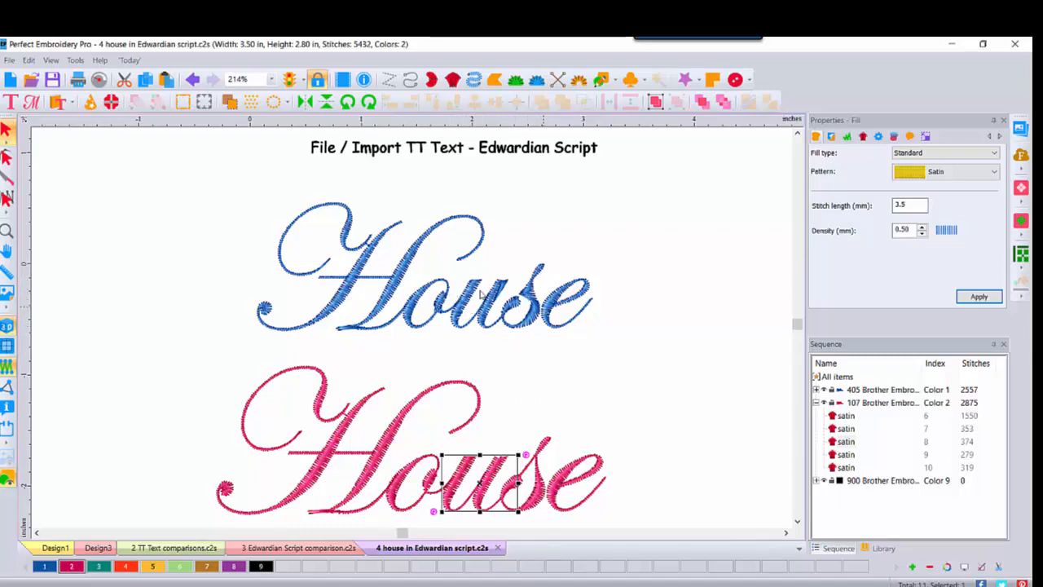
click(7, 231)
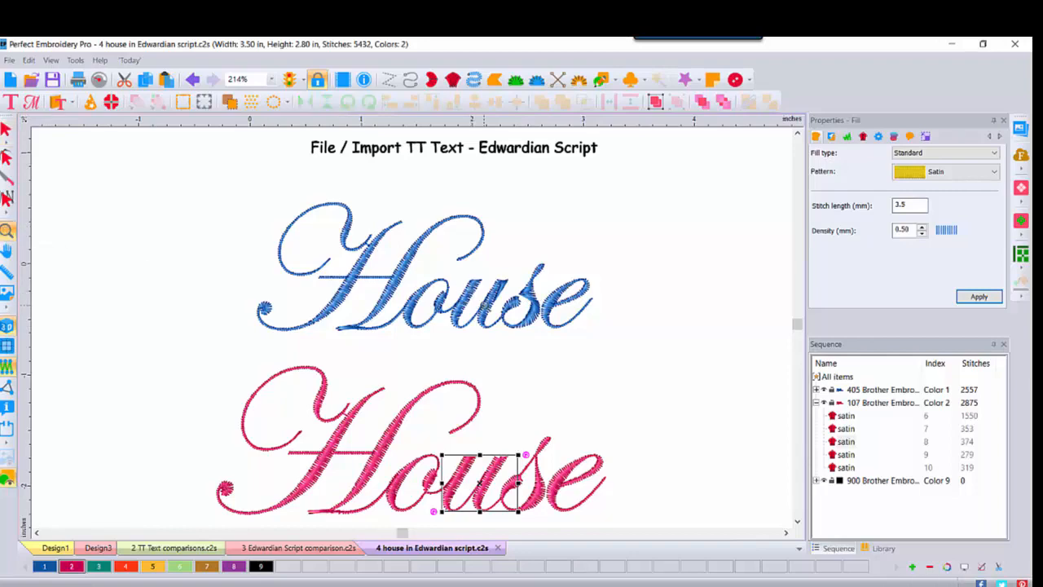
click(489, 306)
click(548, 329)
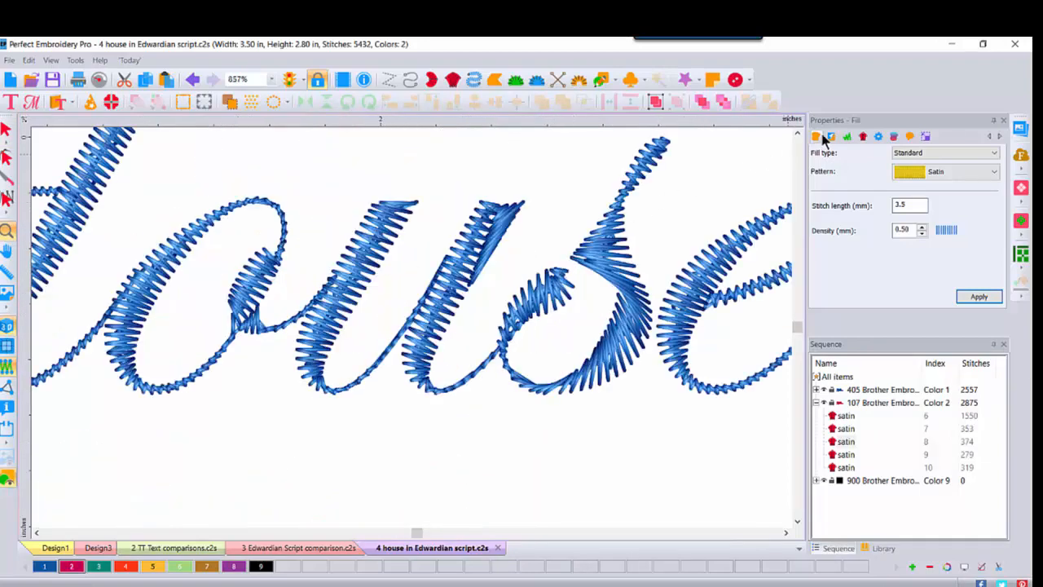
click(797, 133)
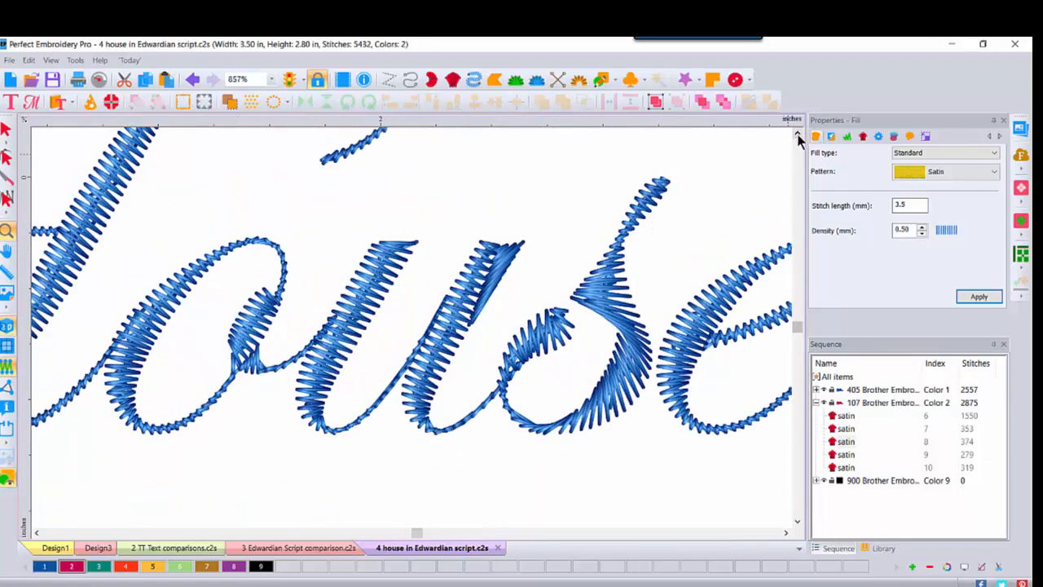
click(788, 532)
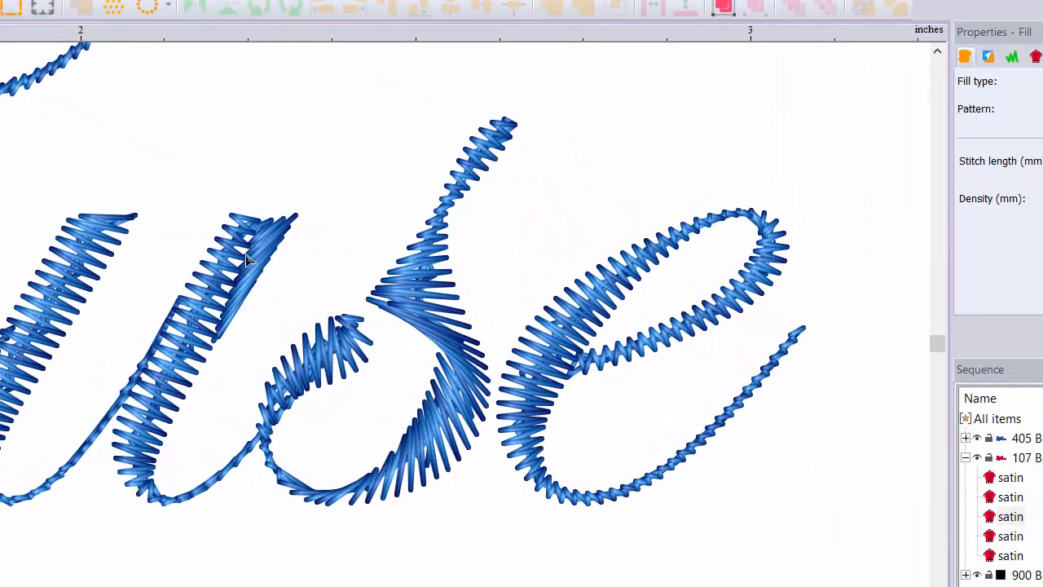
click(235, 228)
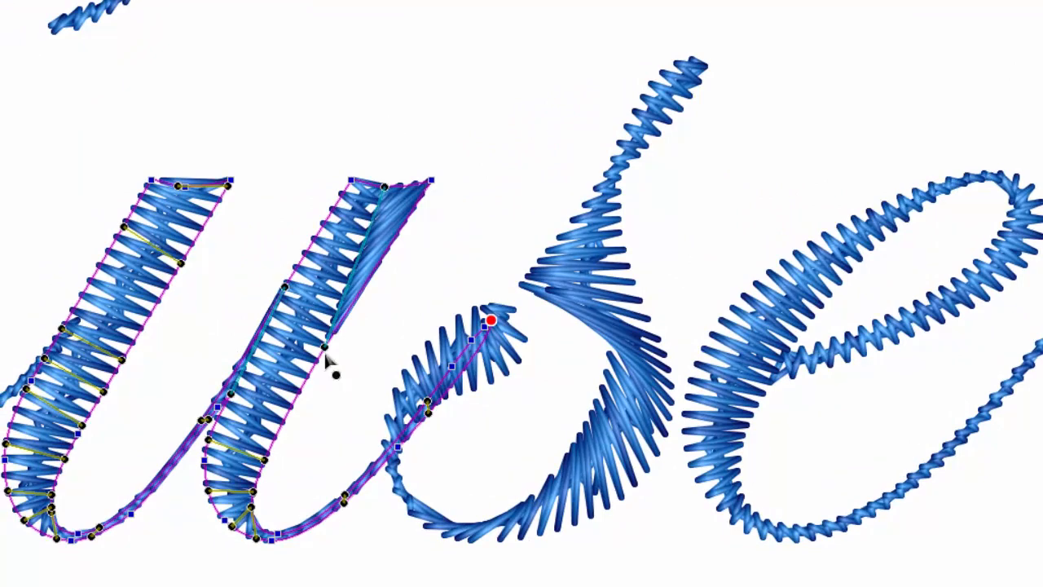
right_click(325, 346)
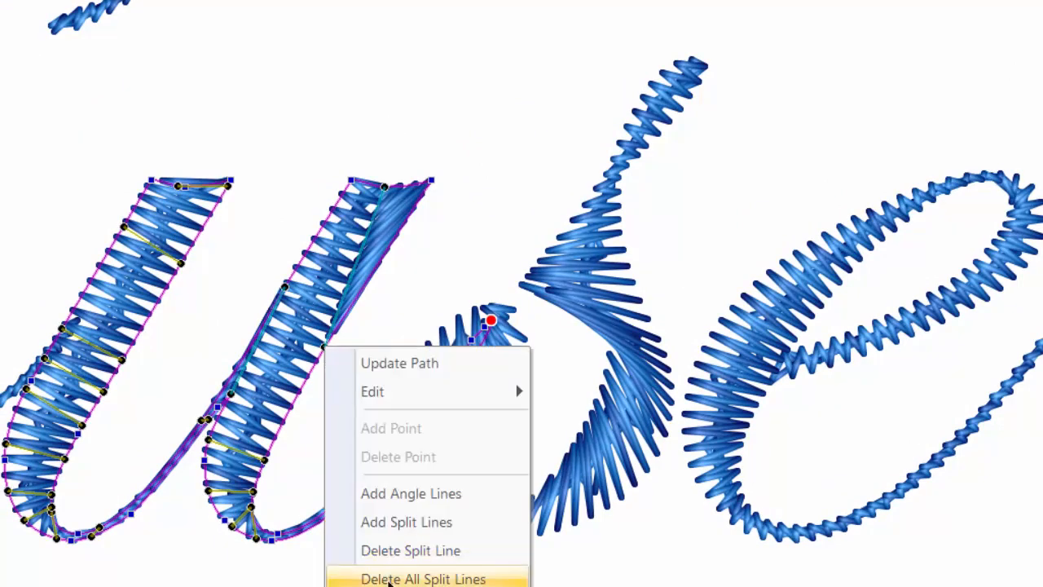
click(399, 551)
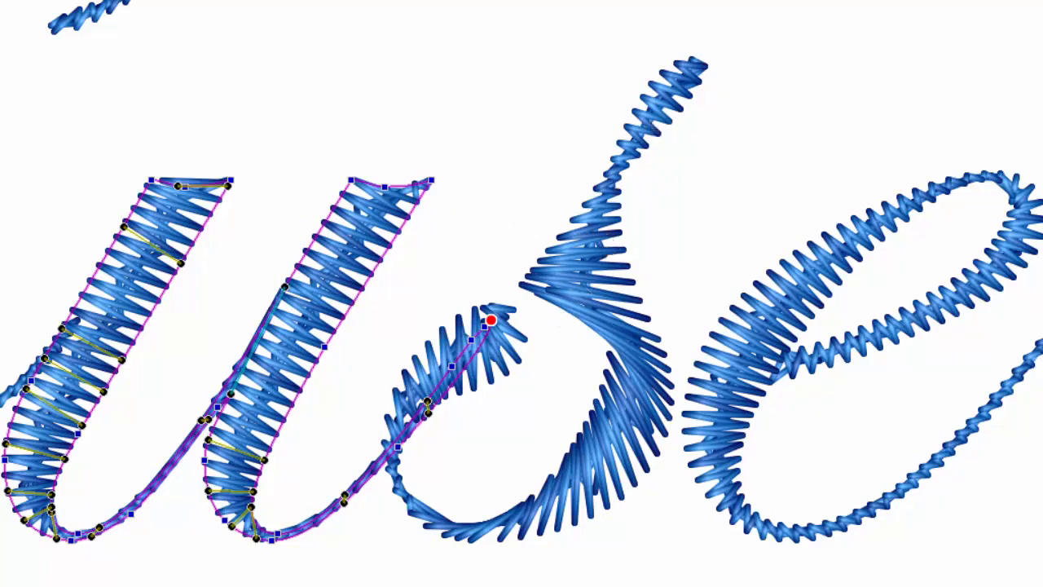
Examine the satin stitching of the letter s in the blue House up close
click(588, 252)
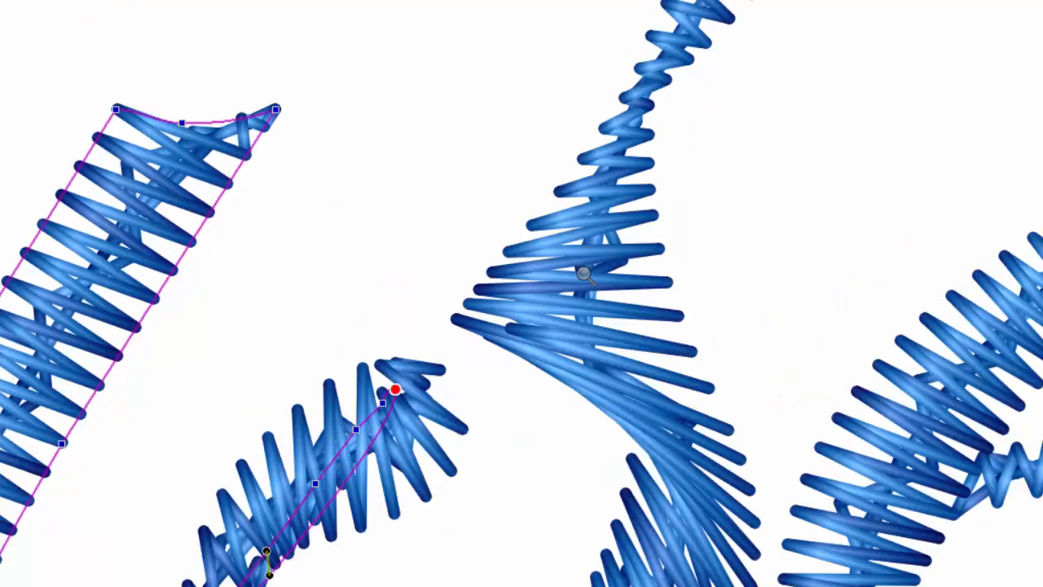
click(583, 274)
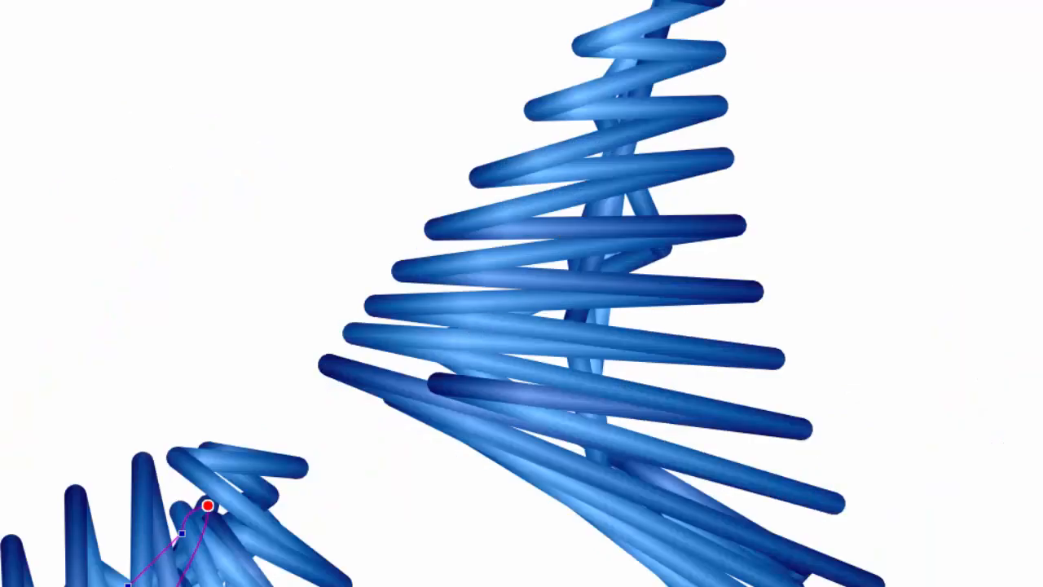
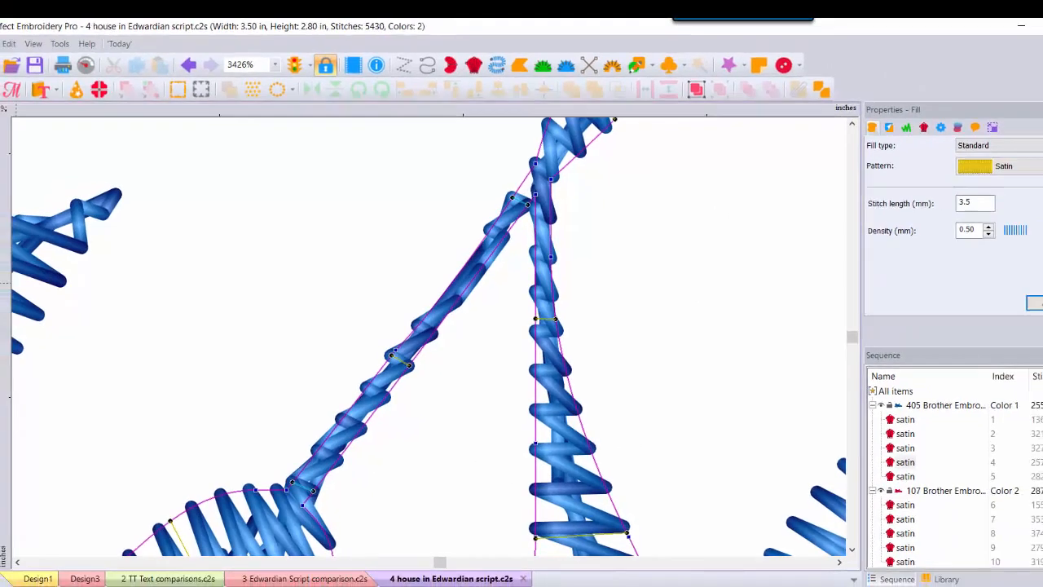
key(0)
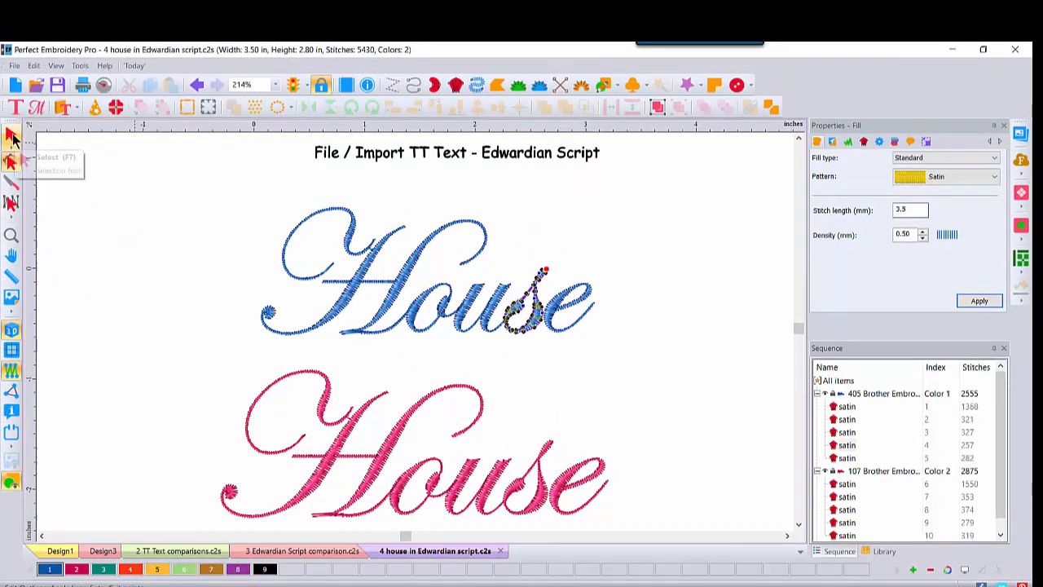
click(12, 139)
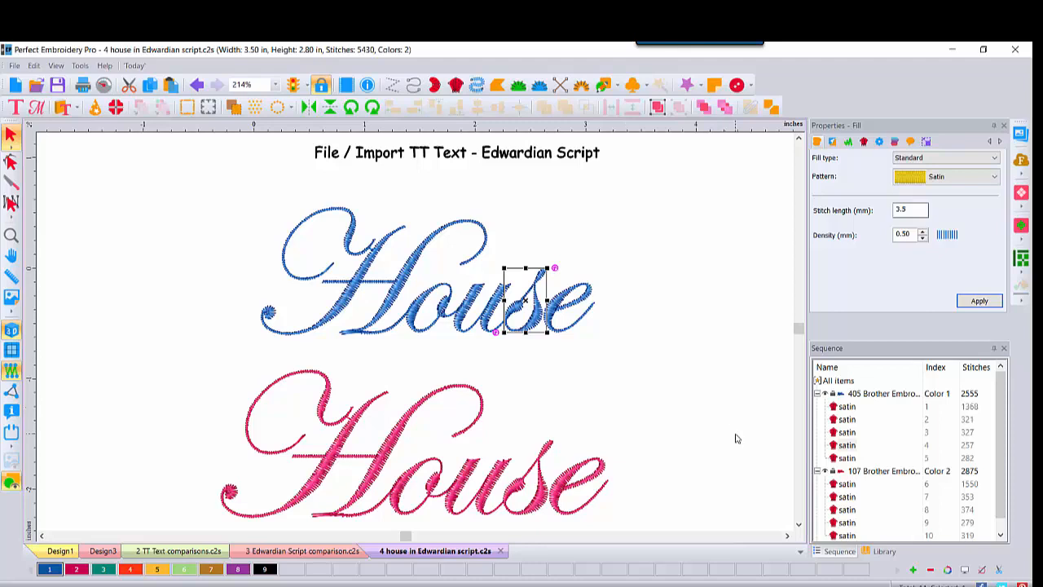
In the 3 Edwardian Script comparison design, turn off TrueType for the blue ABCD XYZ text and change its font to Diana-Vs
click(257, 557)
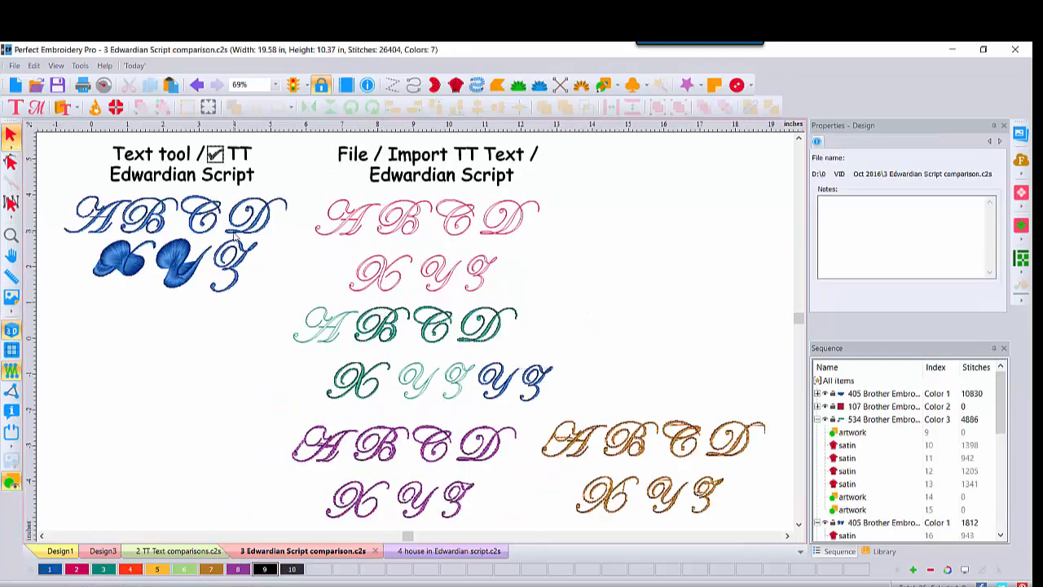
click(878, 394)
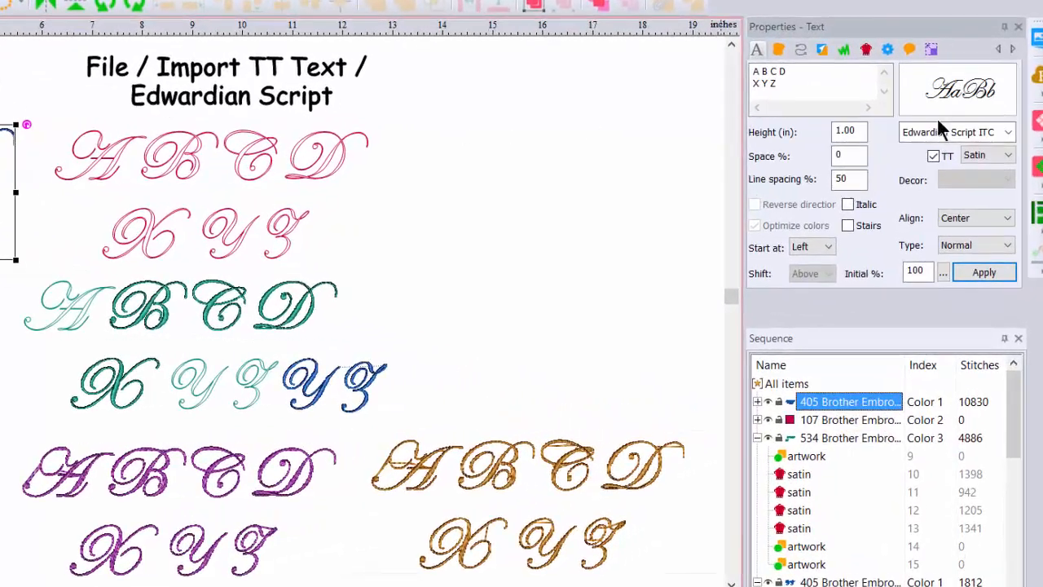
click(933, 156)
click(955, 91)
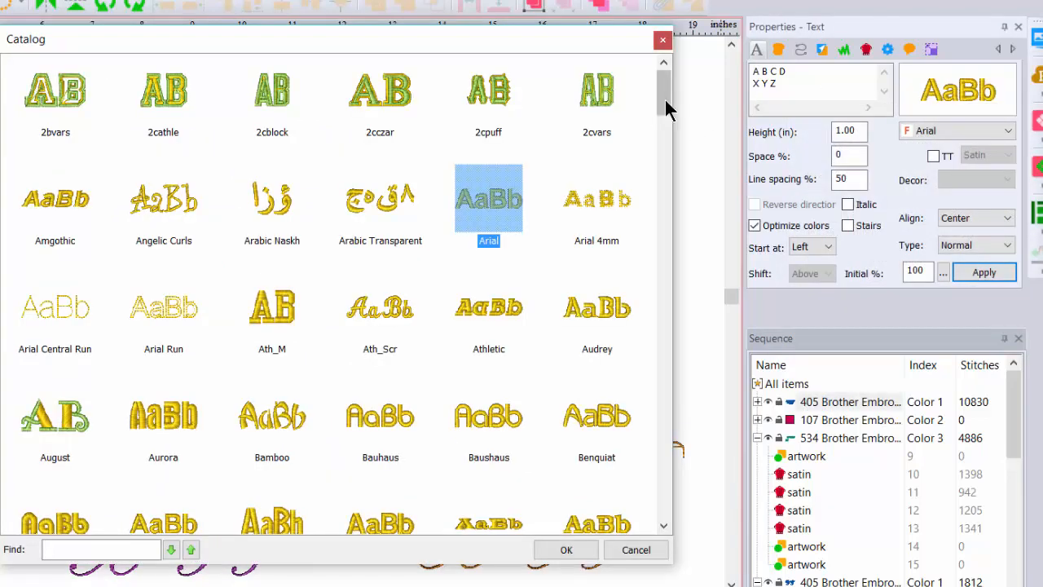
drag(666, 101, 679, 194)
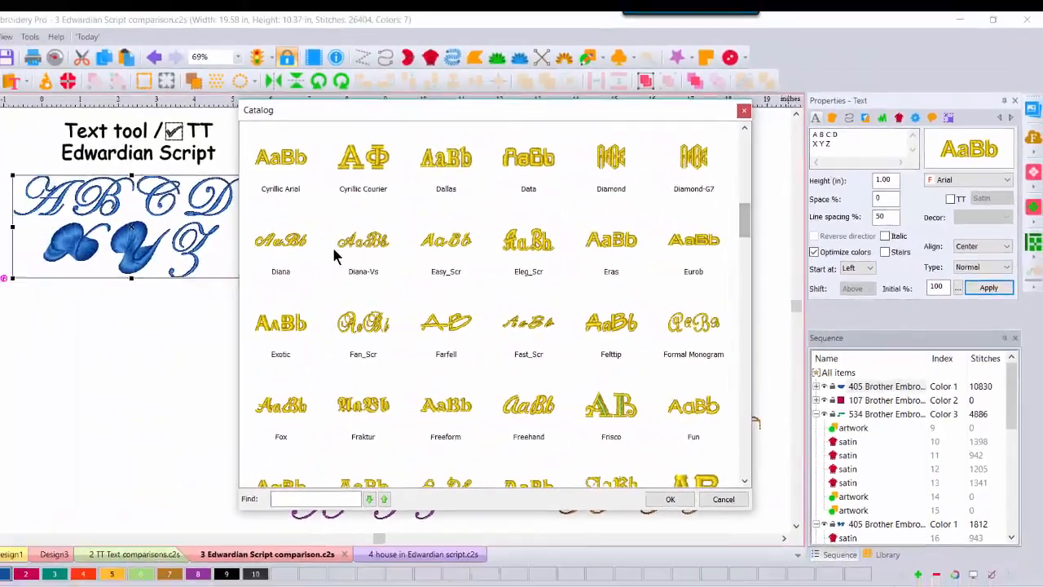
double_click(359, 244)
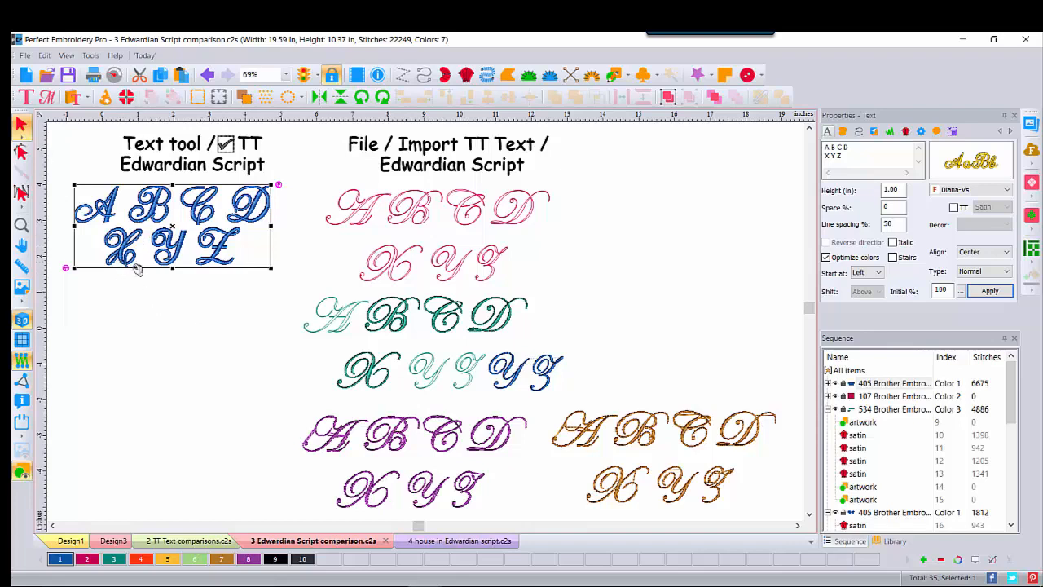
Create a new design and add a text object with the letter S in the Diana-Vs font
click(25, 76)
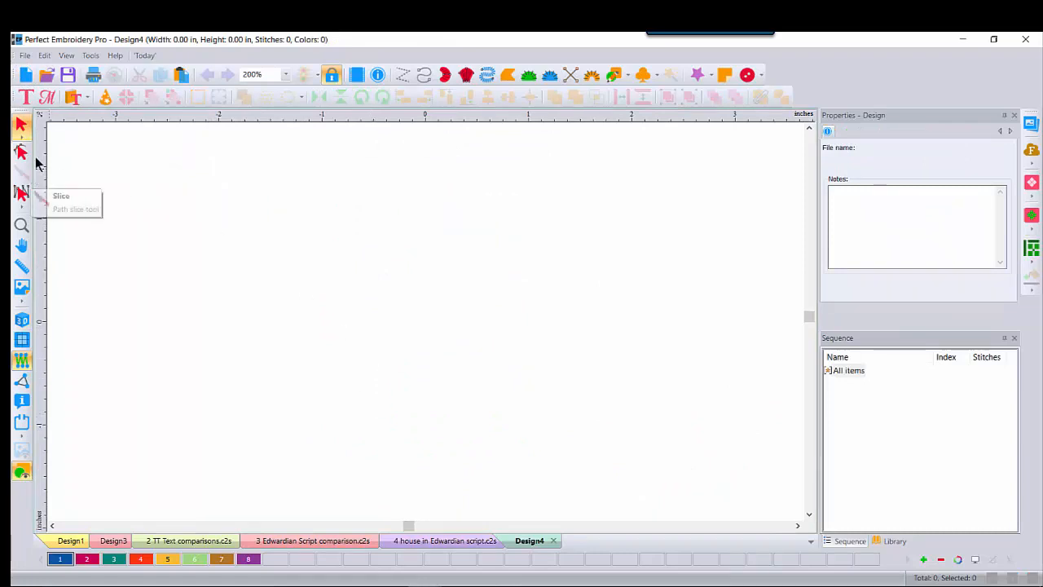
click(27, 98)
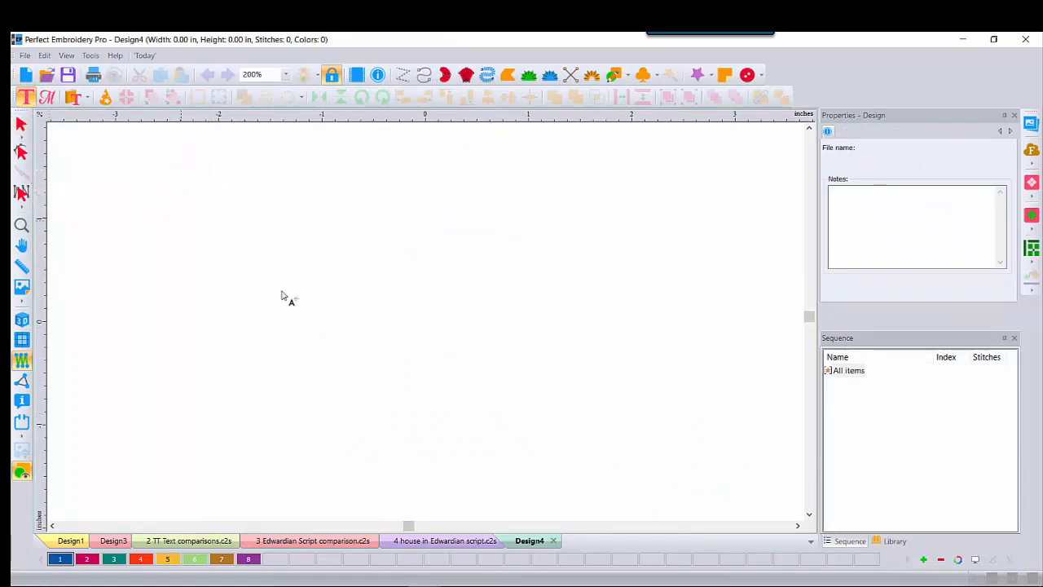
click(396, 338)
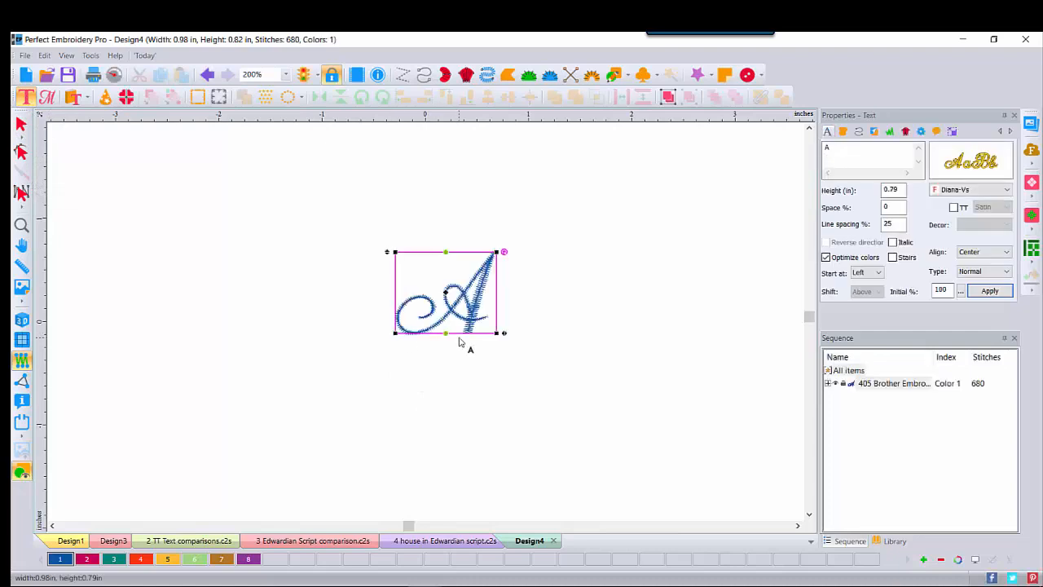
double_click(828, 147)
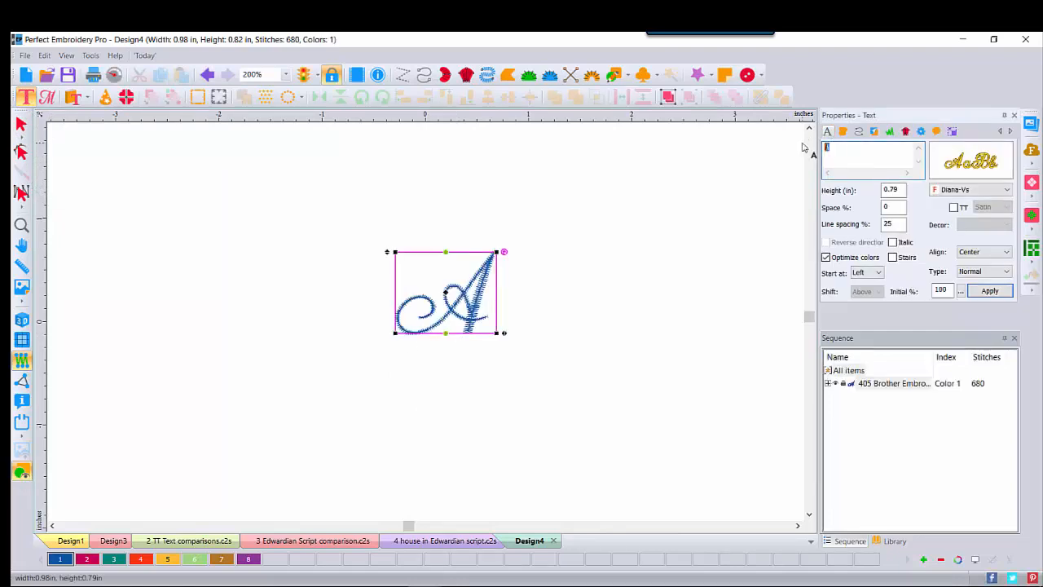
text(S)
mouse_move(989, 168)
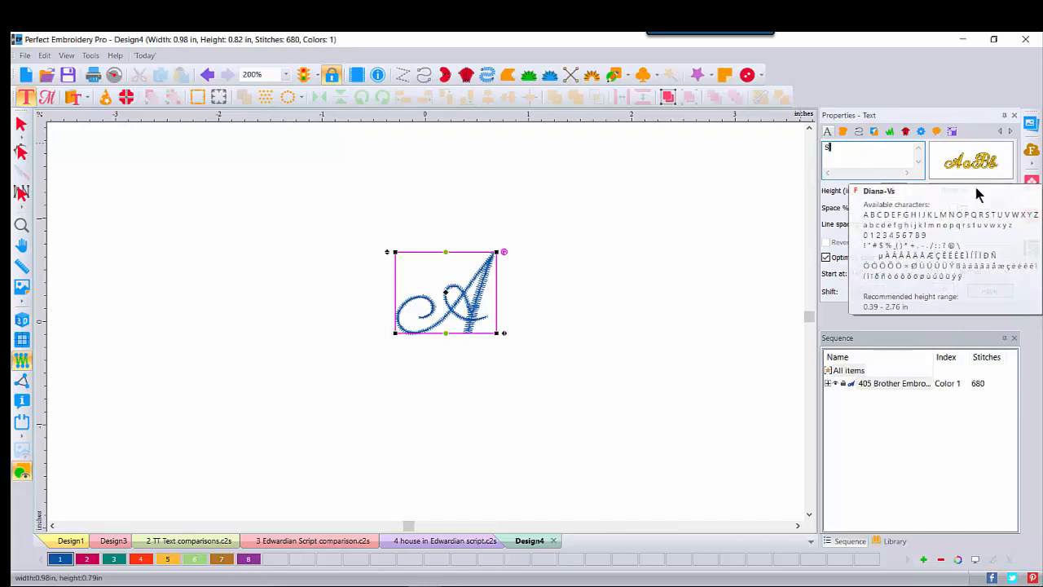
click(989, 292)
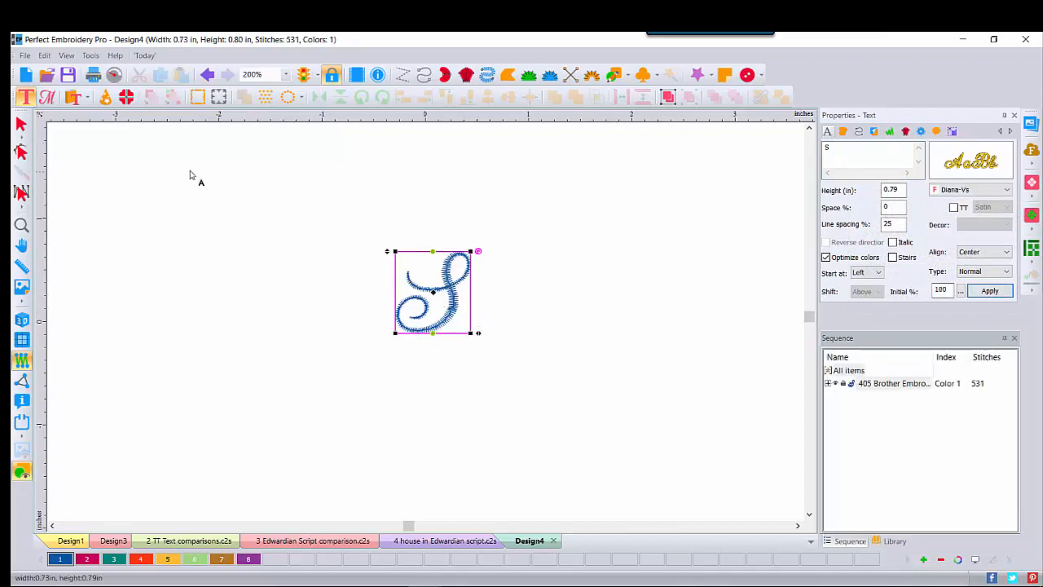
click(21, 125)
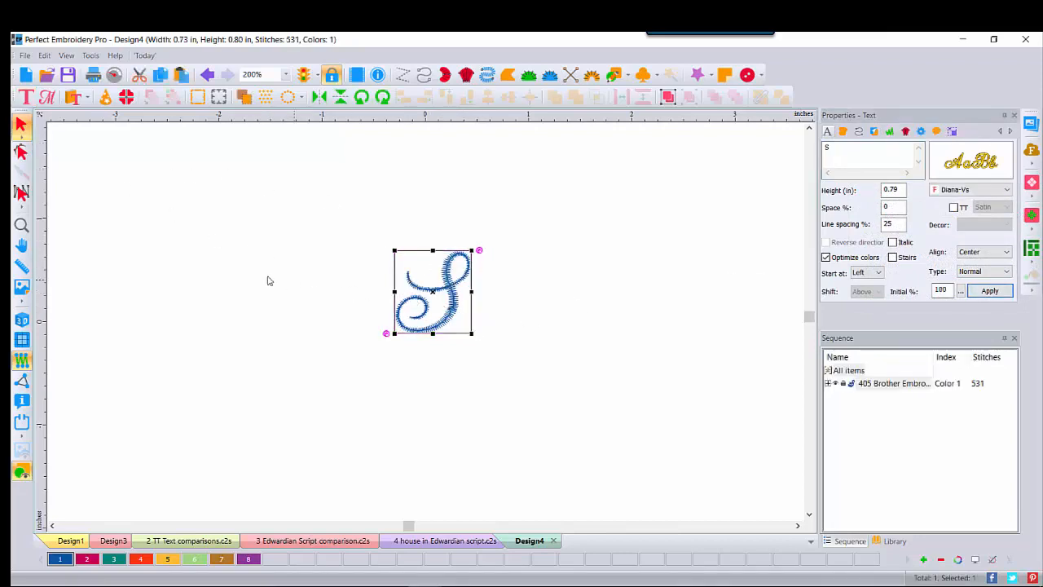
Show the S in 3D and examine up close where its strokes cross
click(22, 322)
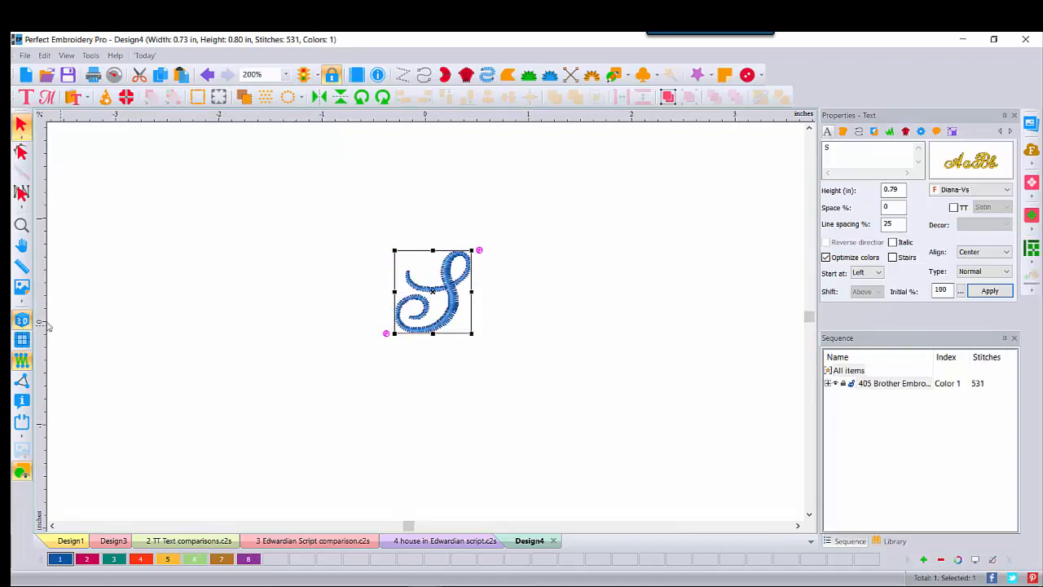
click(22, 225)
click(449, 299)
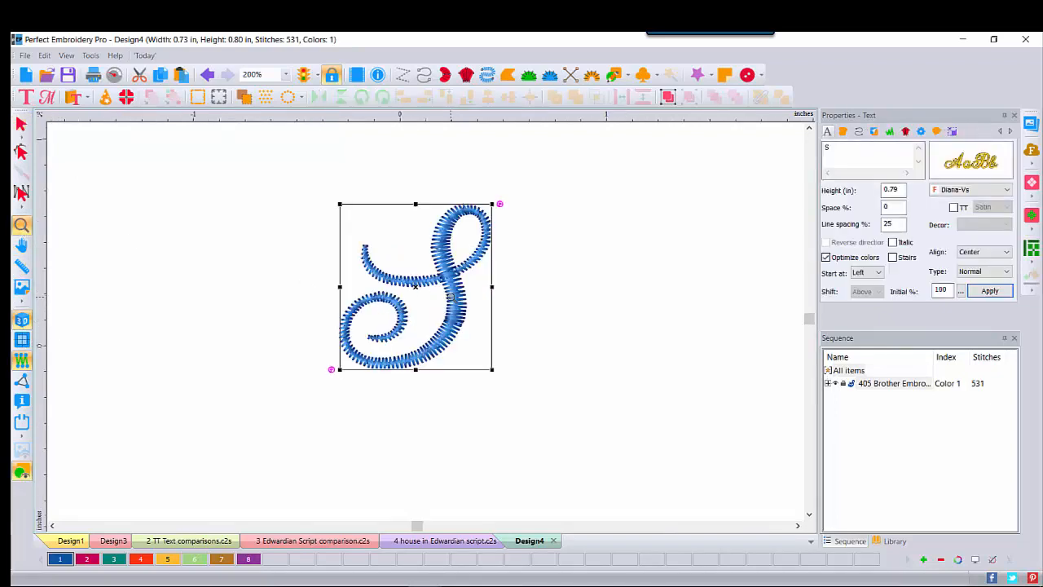
click(451, 290)
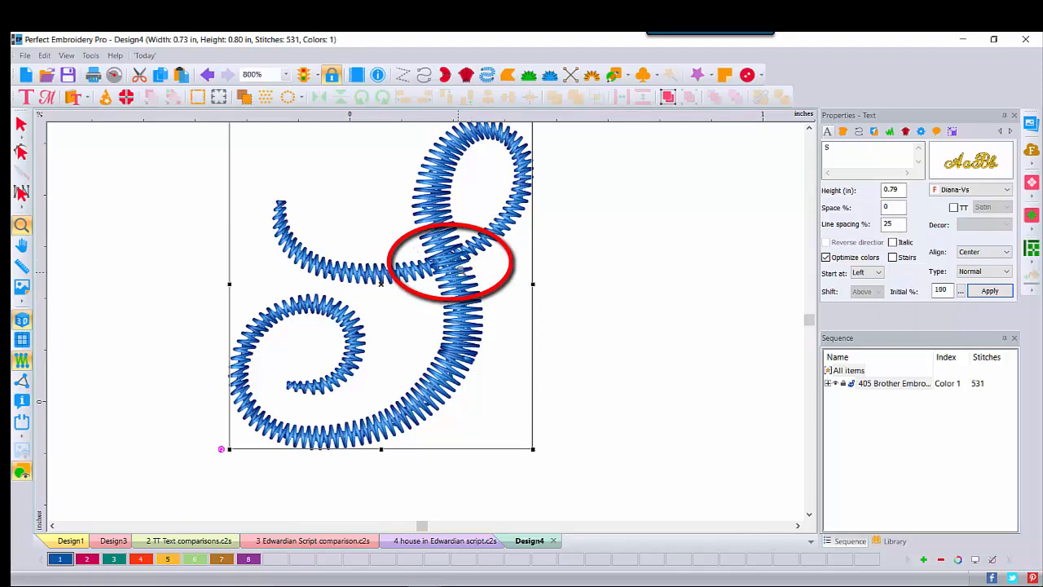
click(425, 260)
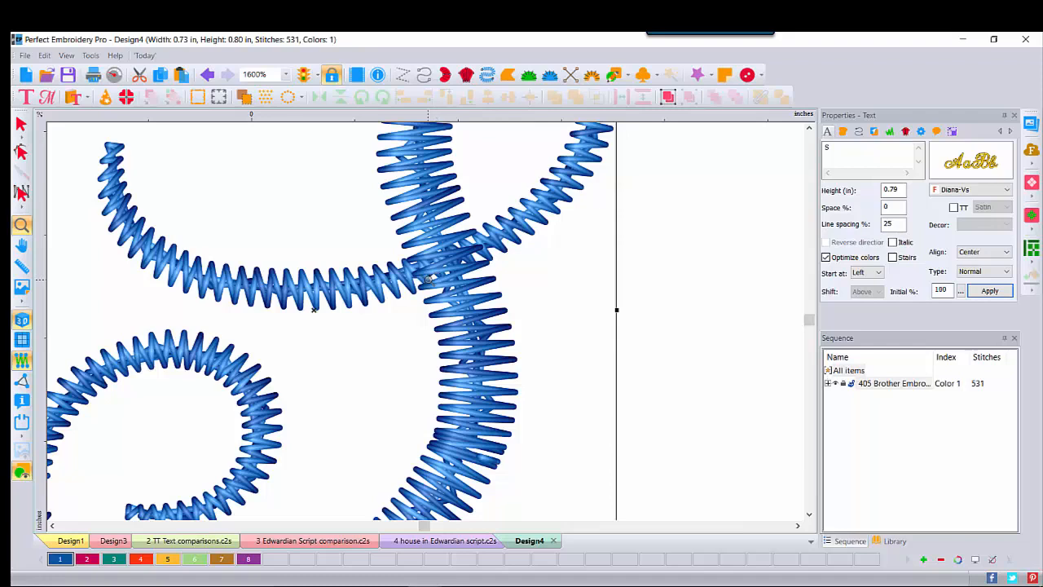
Break up the text object containing the S
click(21, 124)
right_click(426, 256)
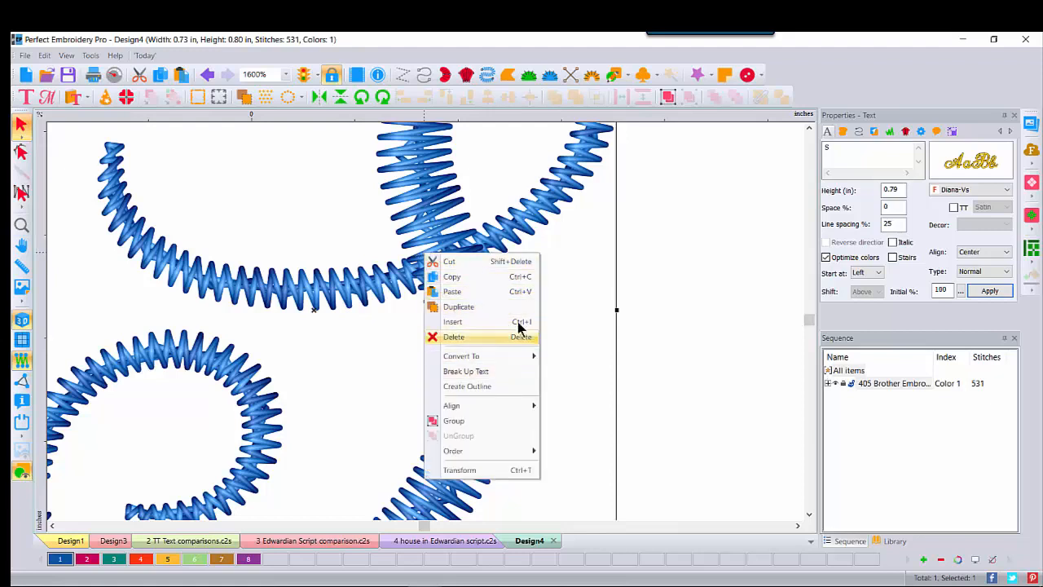
click(503, 371)
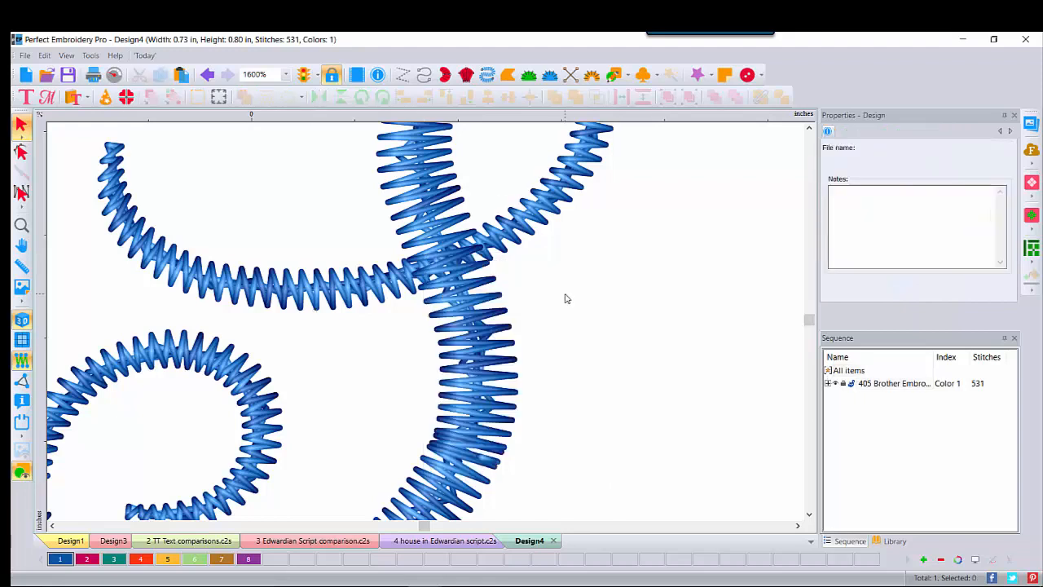
Examine the stitches at the stroke crossing of the S at high magnification with 3D rendering turned off
click(20, 227)
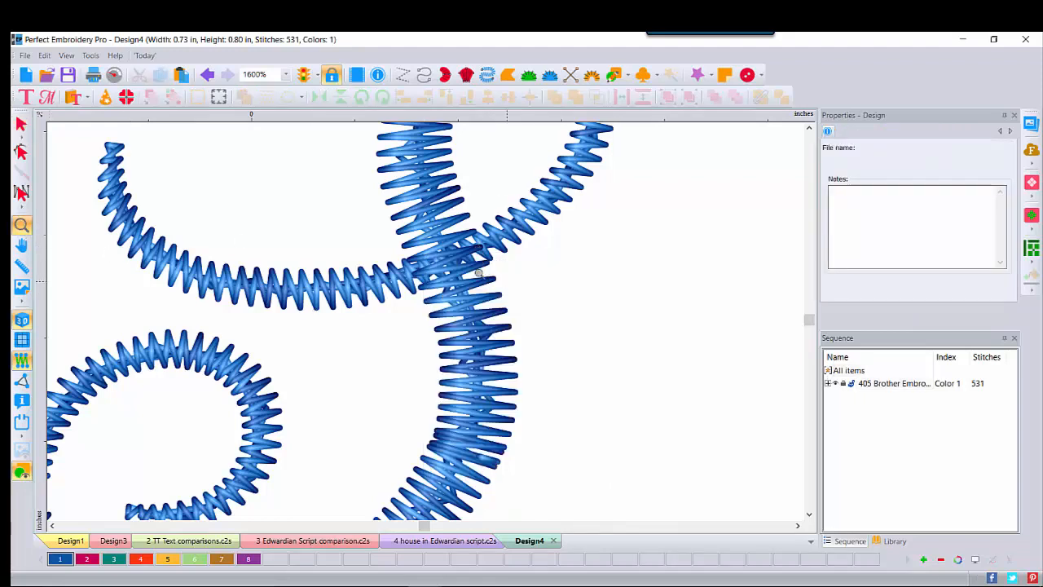
click(446, 263)
click(453, 253)
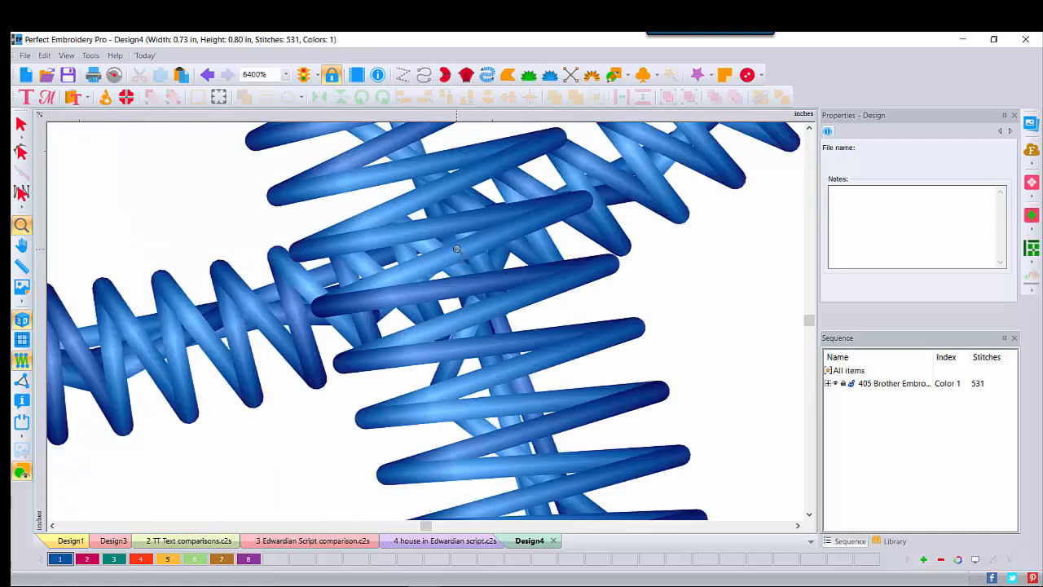
click(811, 128)
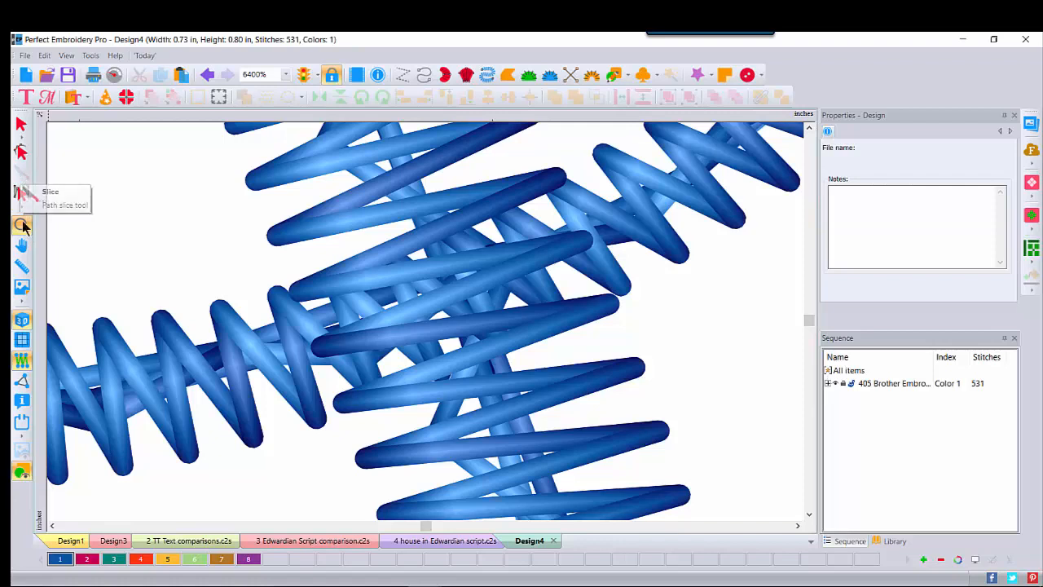
click(22, 322)
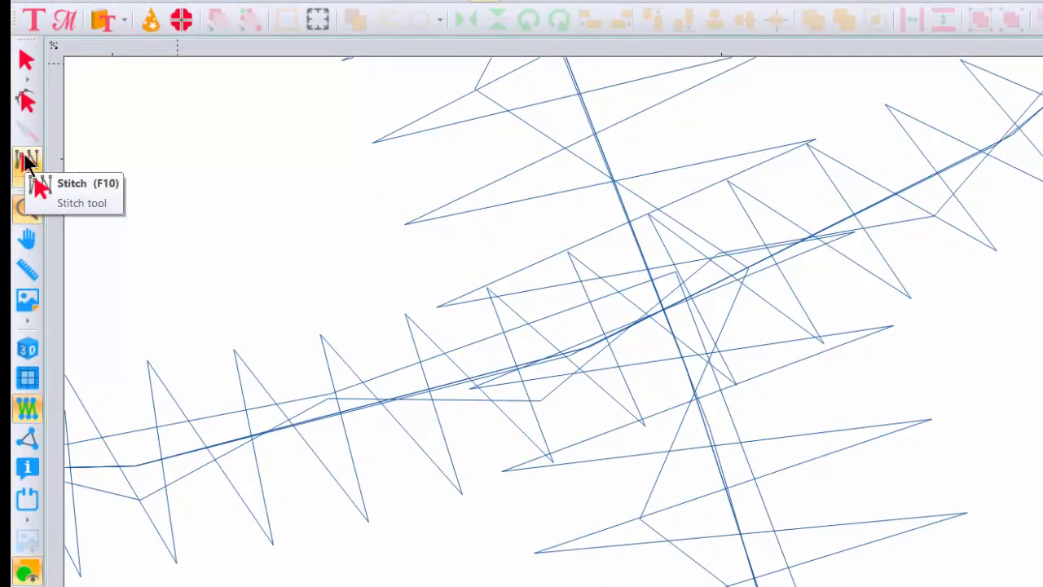
Delete the first two zigzag stitch points of the narrow stroke where it enters the wide stroke's column, using the Stitch tool
click(25, 165)
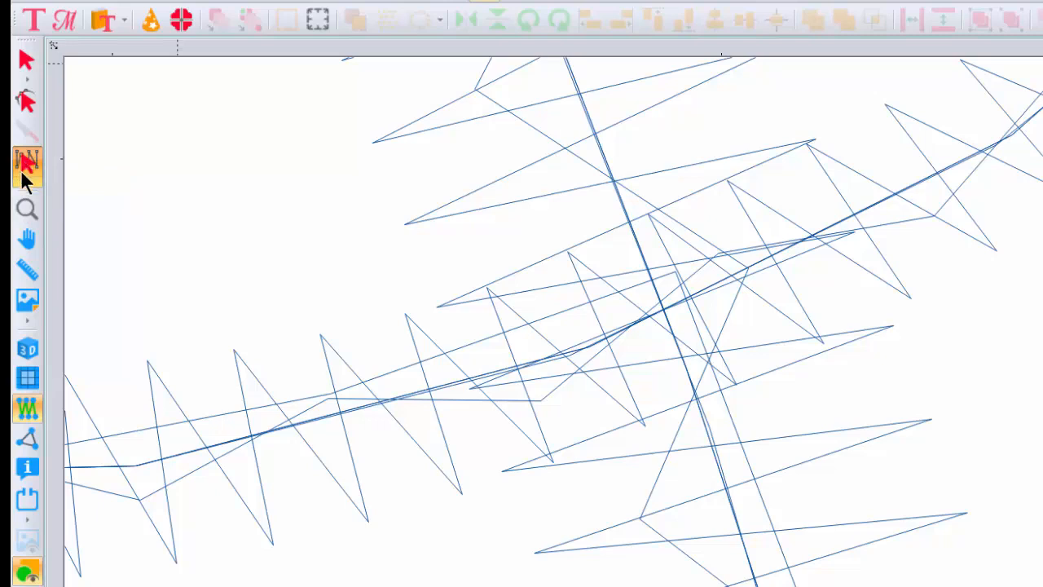
click(487, 289)
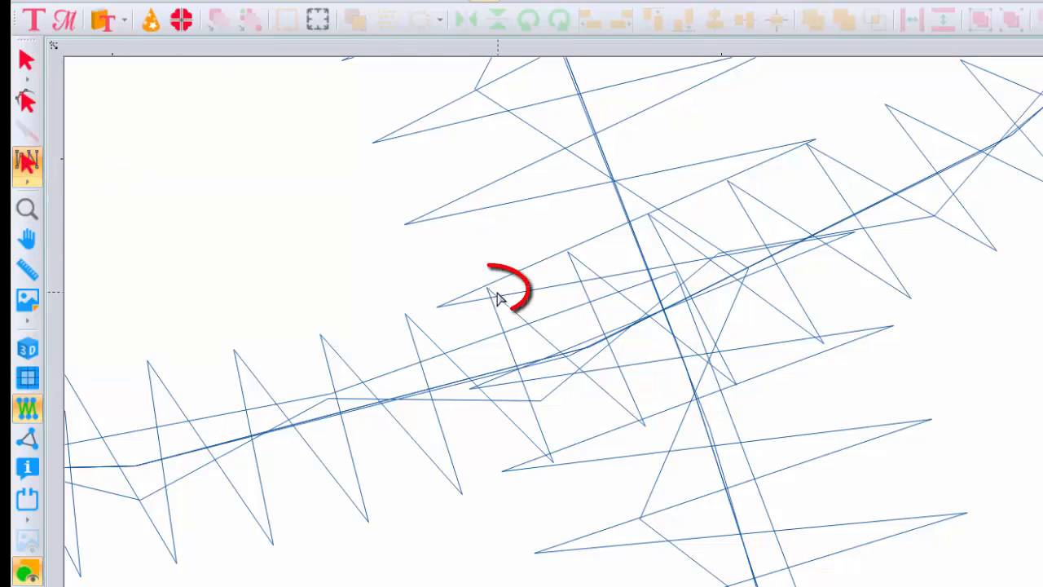
click(644, 427)
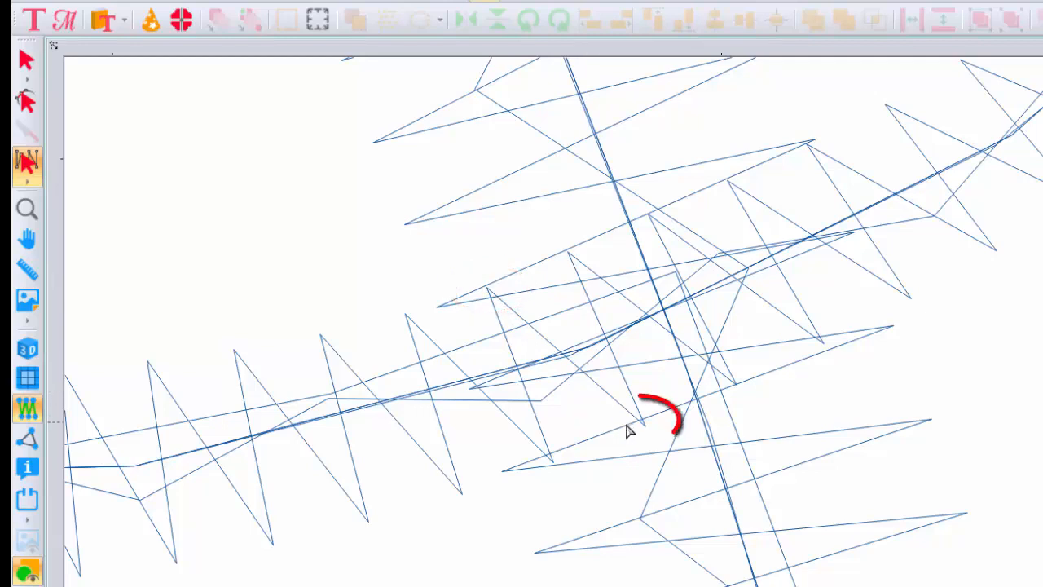
click(568, 253)
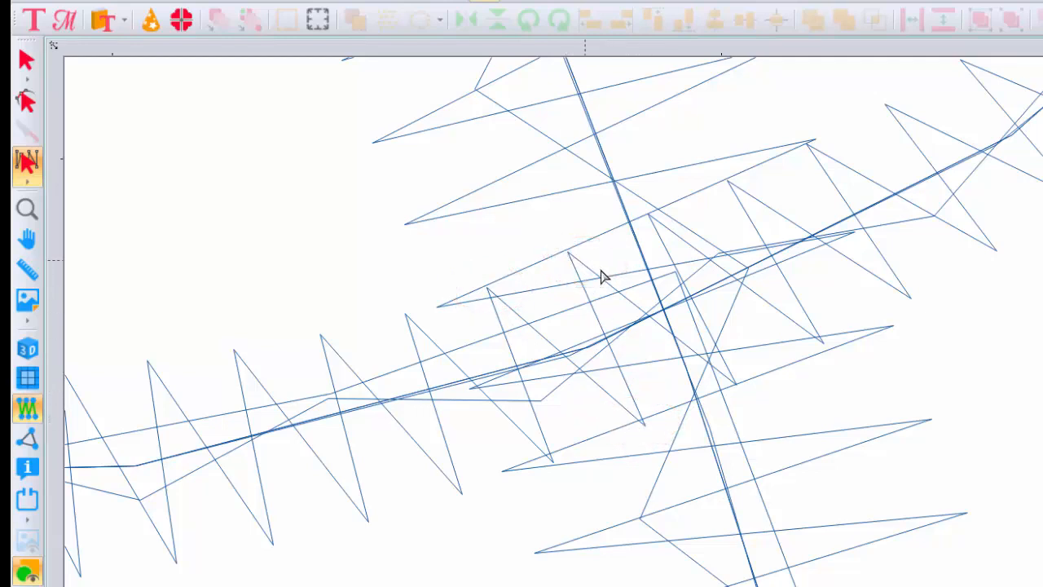
right_click(643, 424)
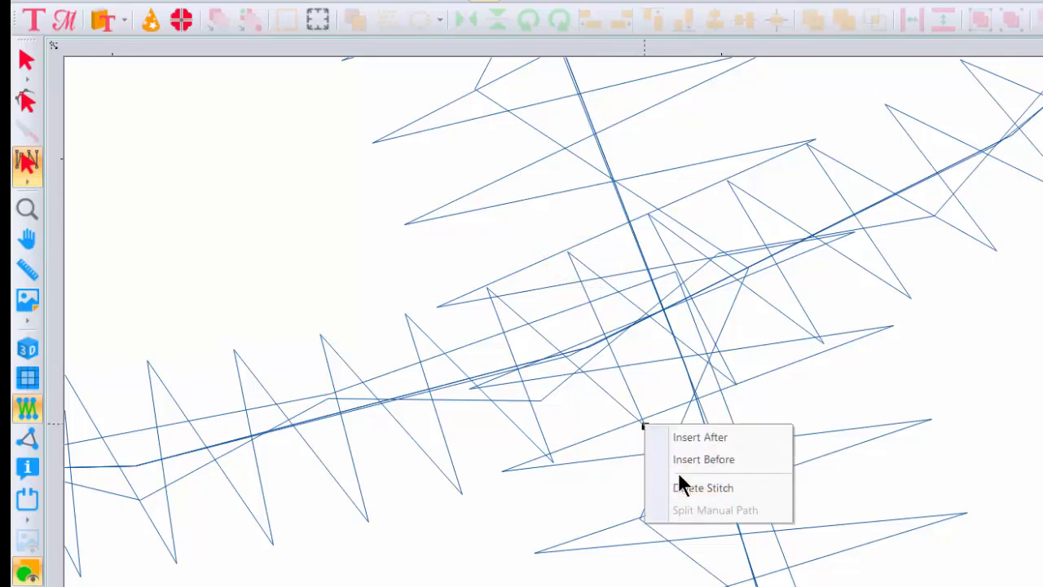
click(678, 486)
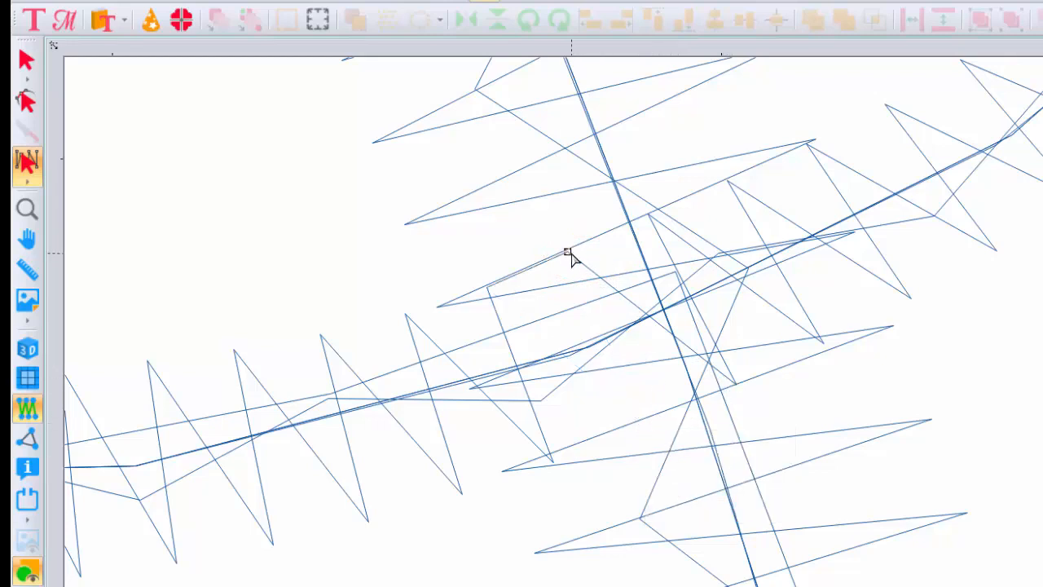
right_click(567, 254)
click(621, 317)
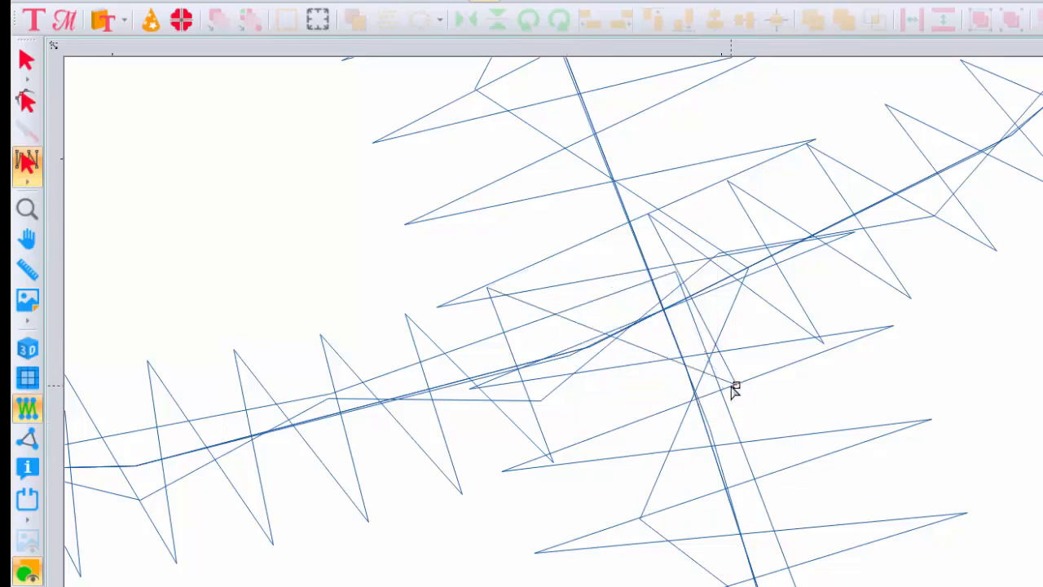
Delete the next three zigzag stitch points of the narrow stroke along its path through the wide stroke
right_click(734, 384)
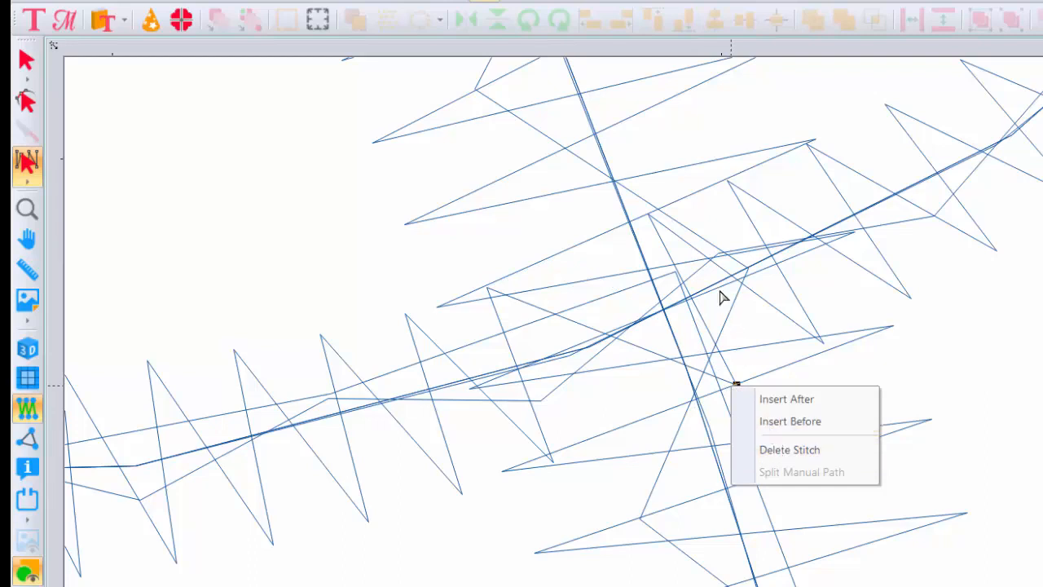
click(762, 447)
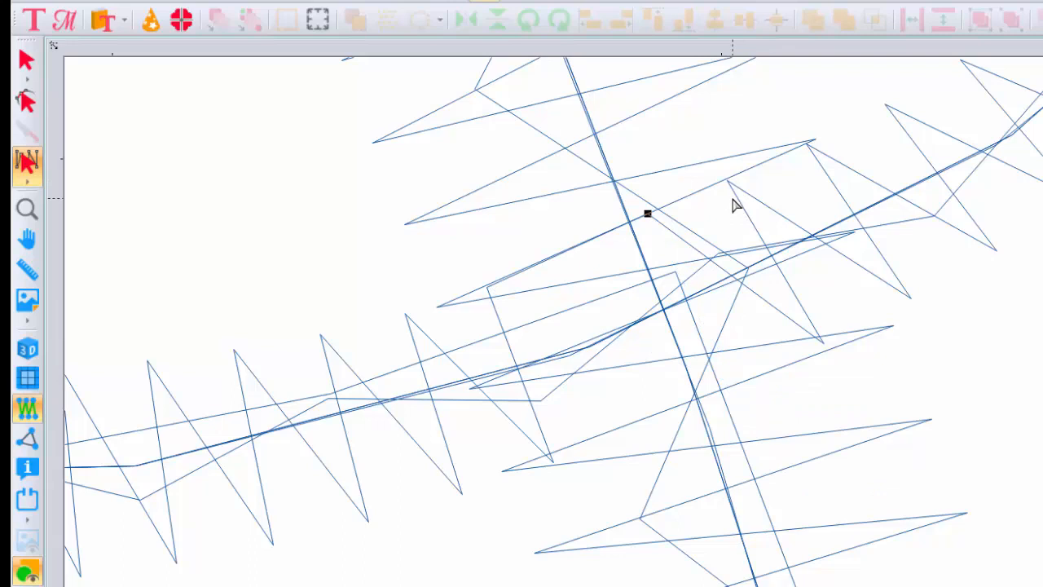
key(Delete)
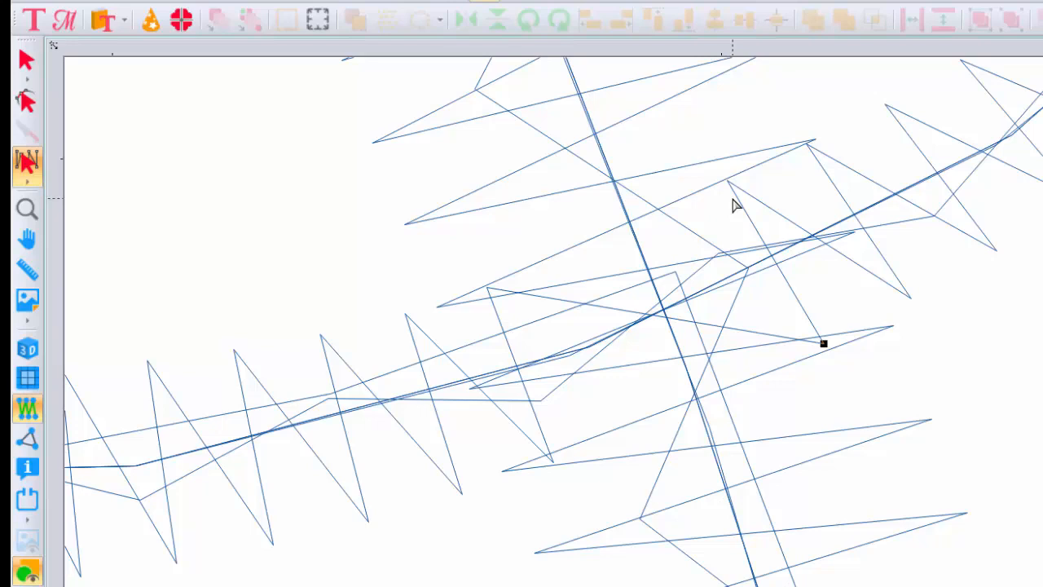
right_click(824, 345)
click(861, 388)
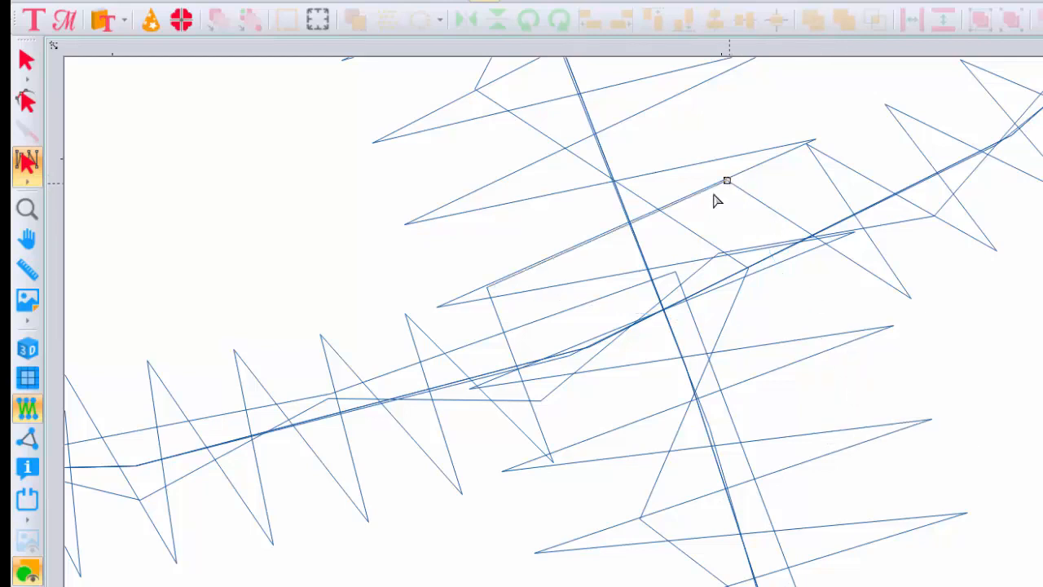
Move the remaining stitch point inside the crossing to the middle of the wide stroke and slightly adjust the two points at its far edge
click(727, 181)
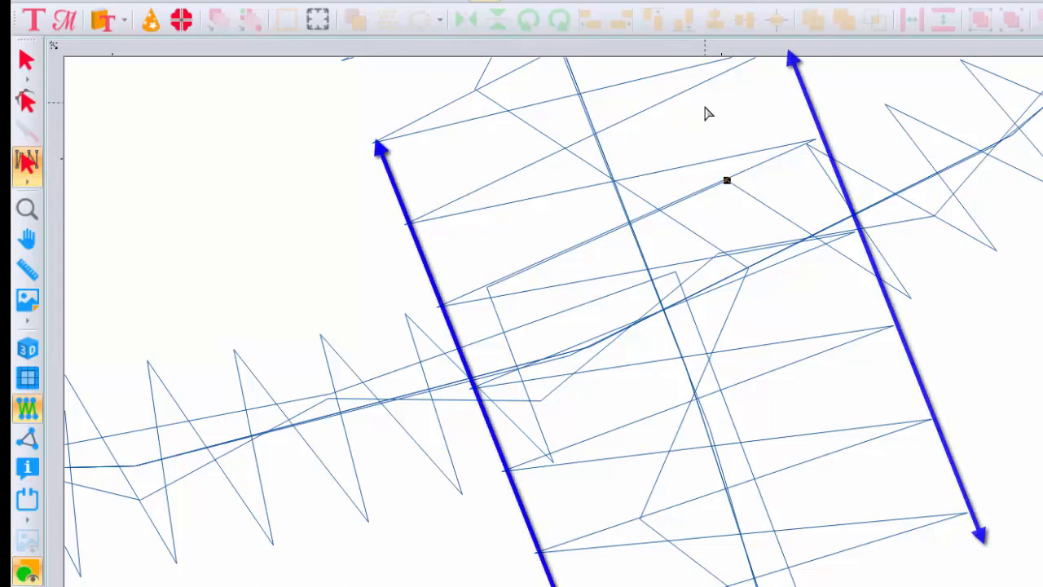
drag(727, 184, 694, 287)
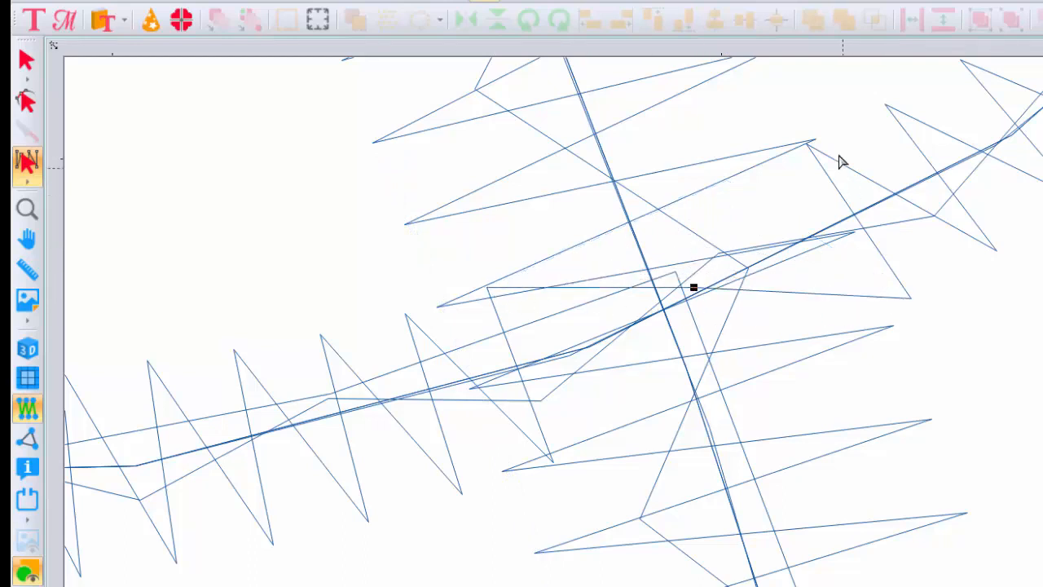
click(805, 150)
drag(805, 150, 796, 151)
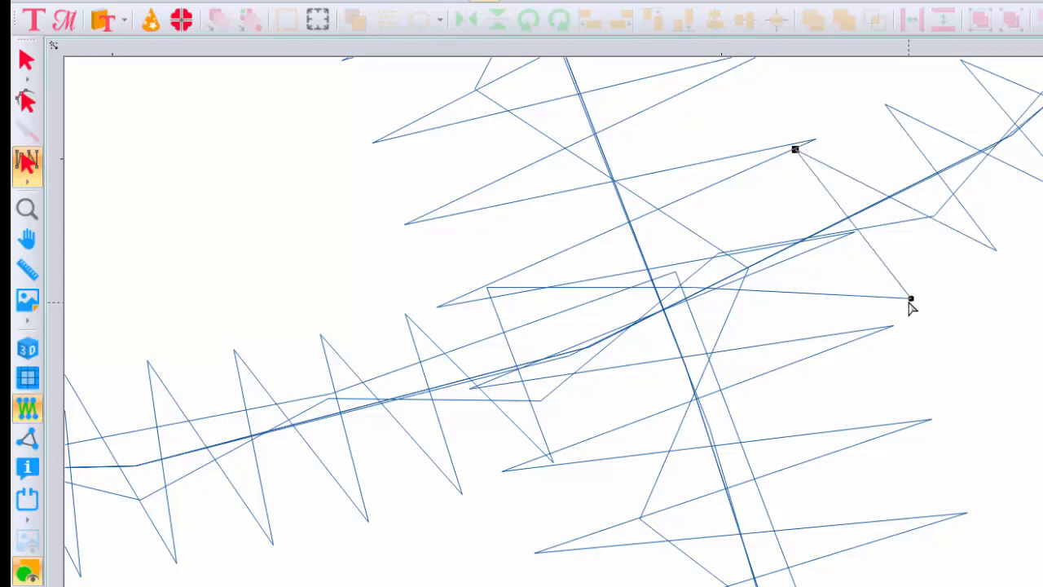
drag(910, 300, 900, 308)
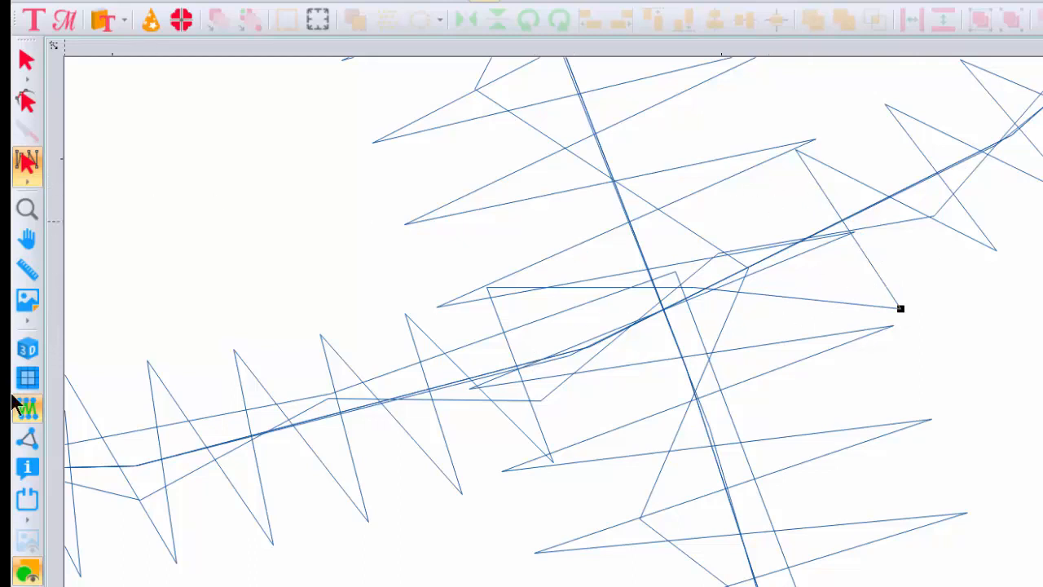
Show the edited stroke crossing in 3D and set the zoom to 400%
click(29, 351)
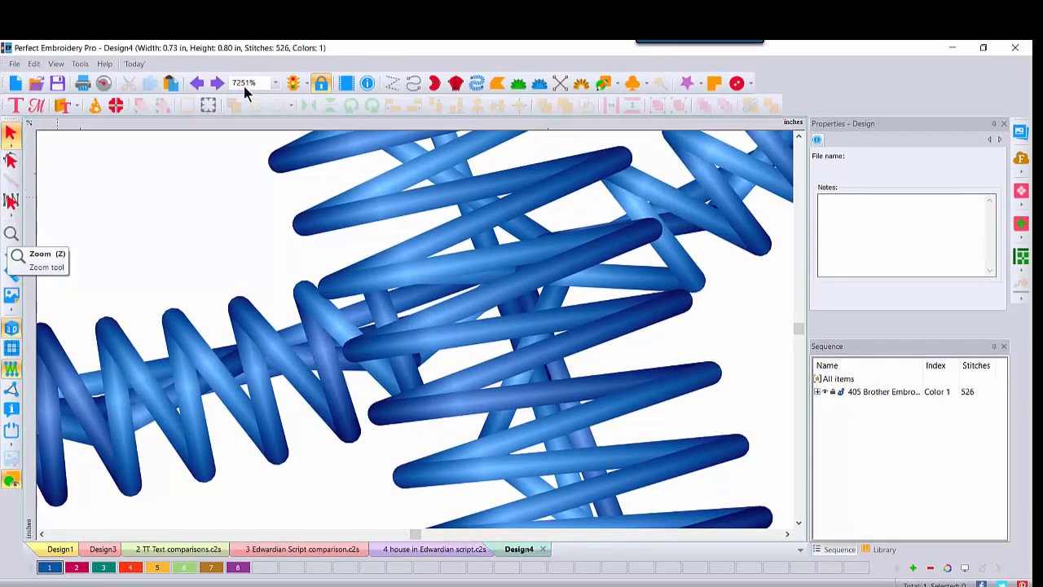
click(276, 83)
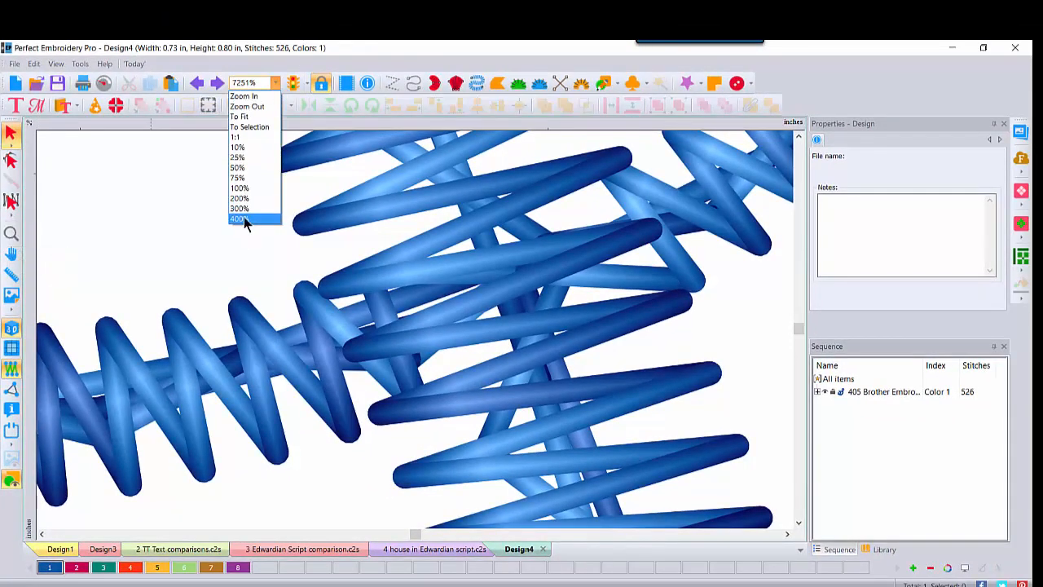
click(242, 221)
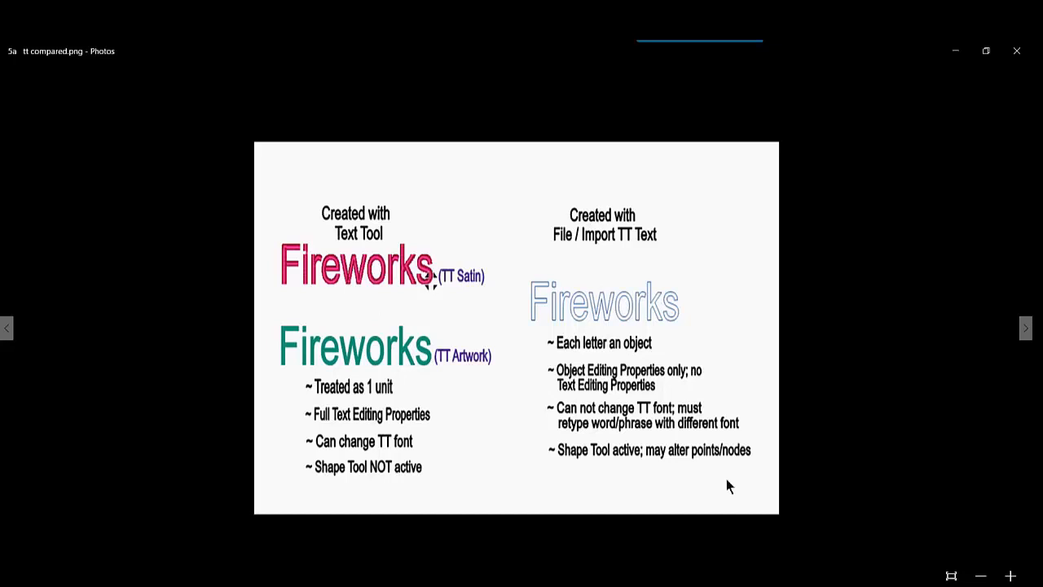
Browse the images in Photos from the TrueType text comparison to 10.png and leave the full-screen view
click(1026, 329)
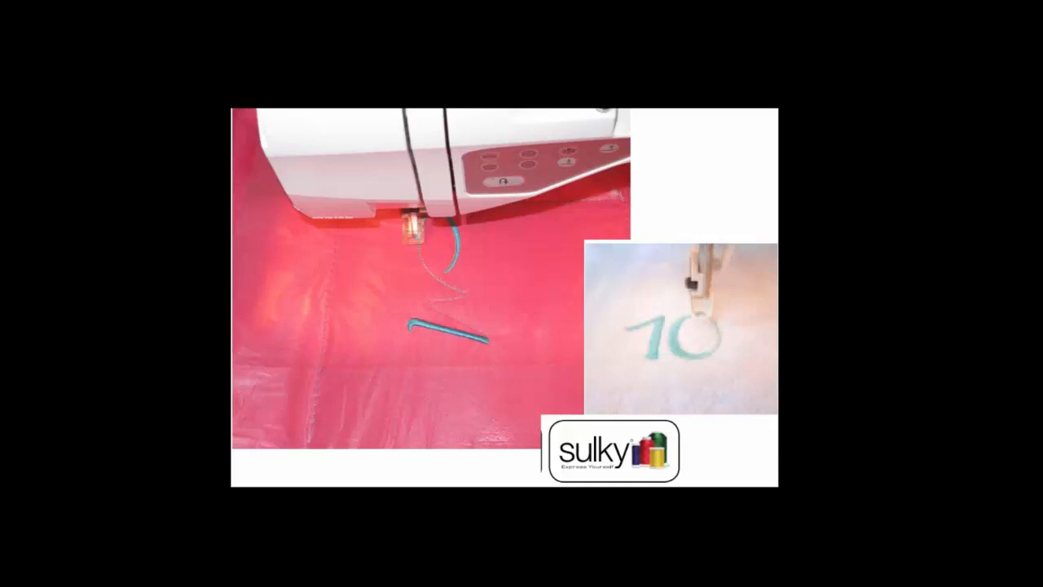
key(Escape)
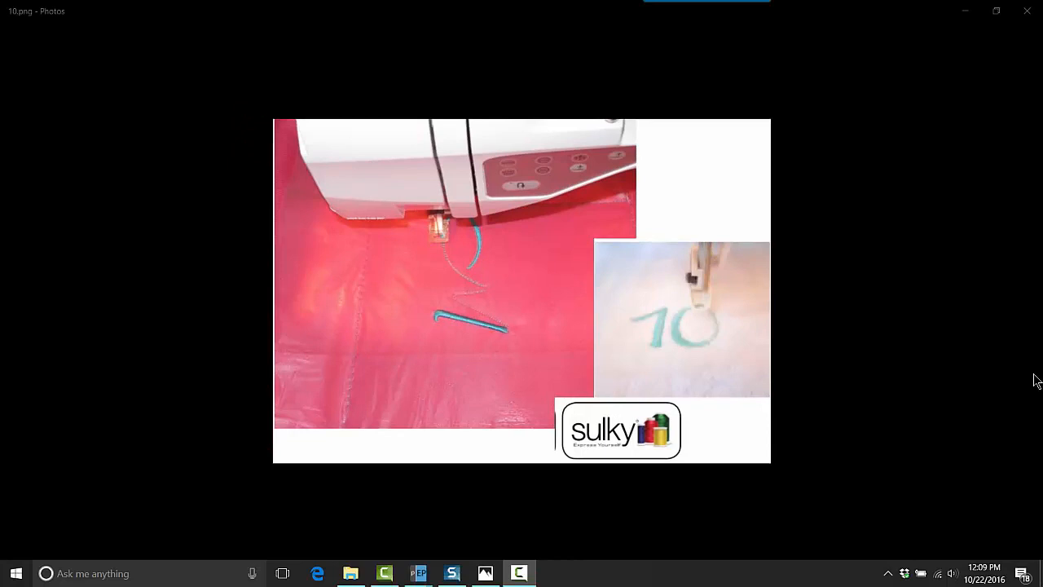